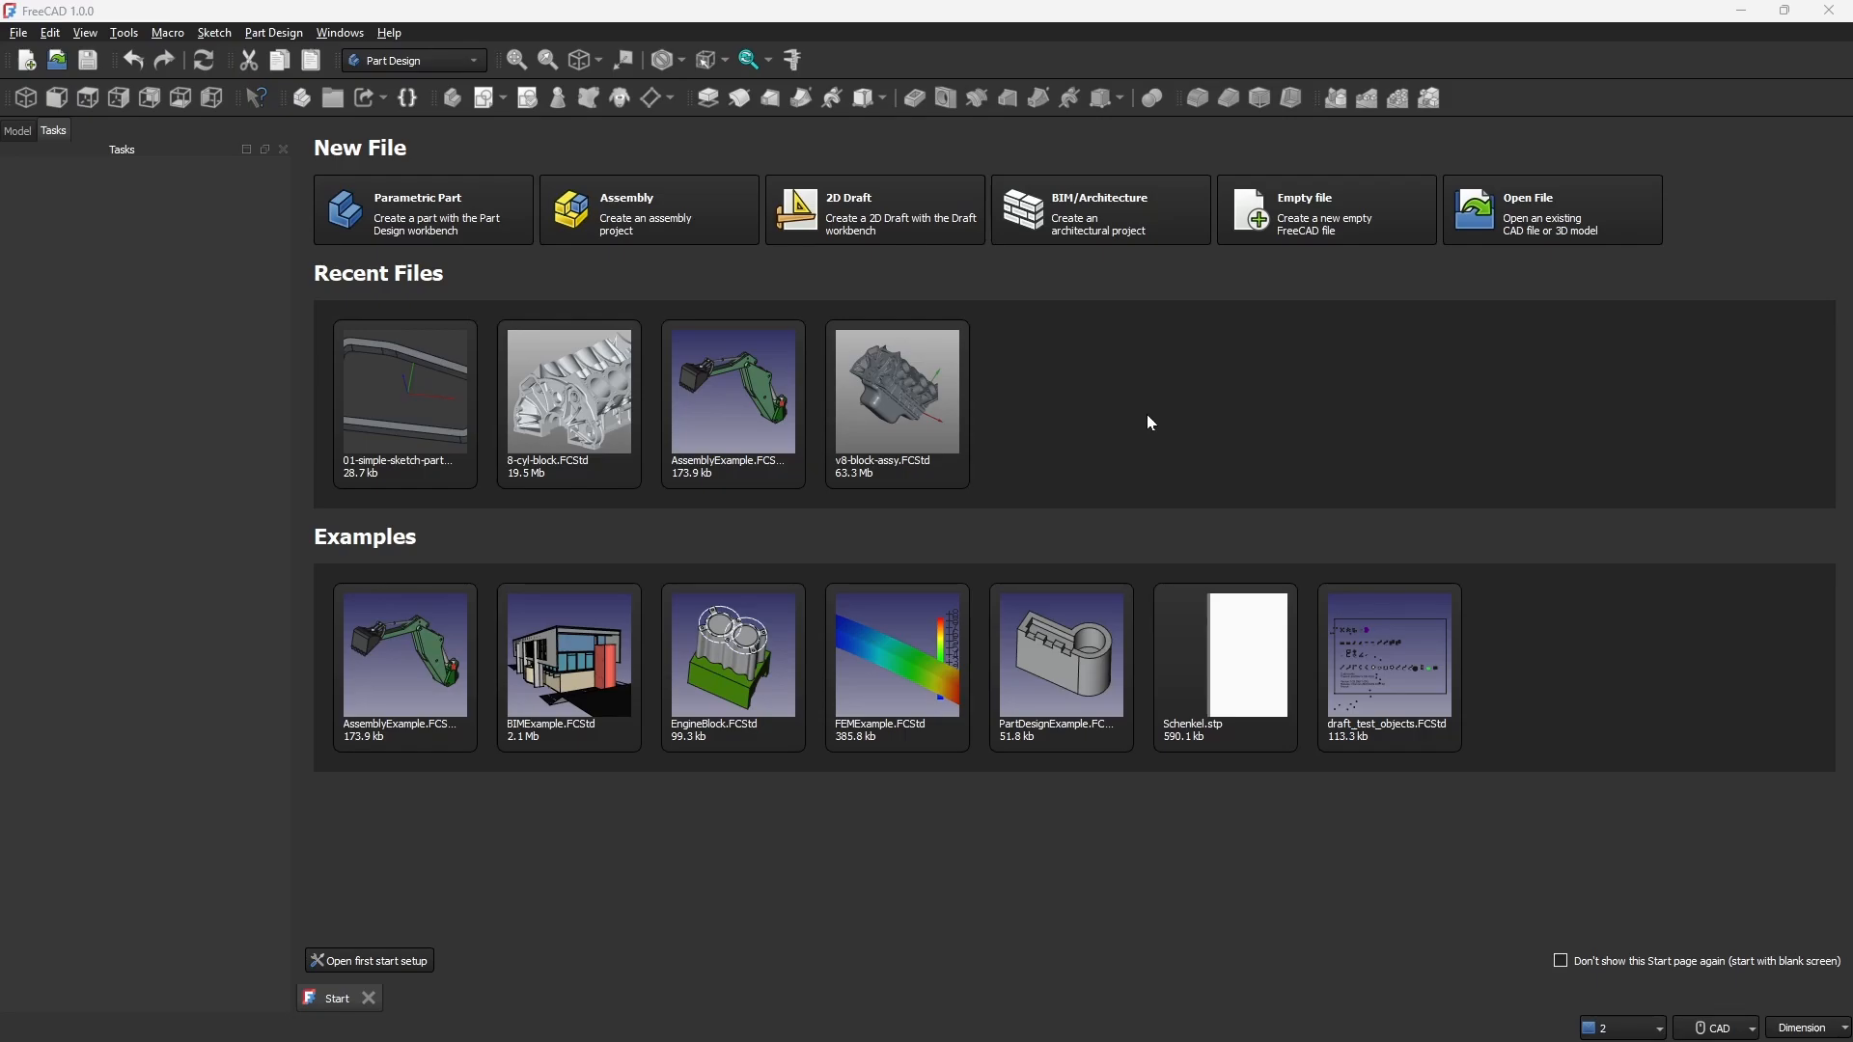
Create a new parametric part and choose the Part Design workbench
click(445, 226)
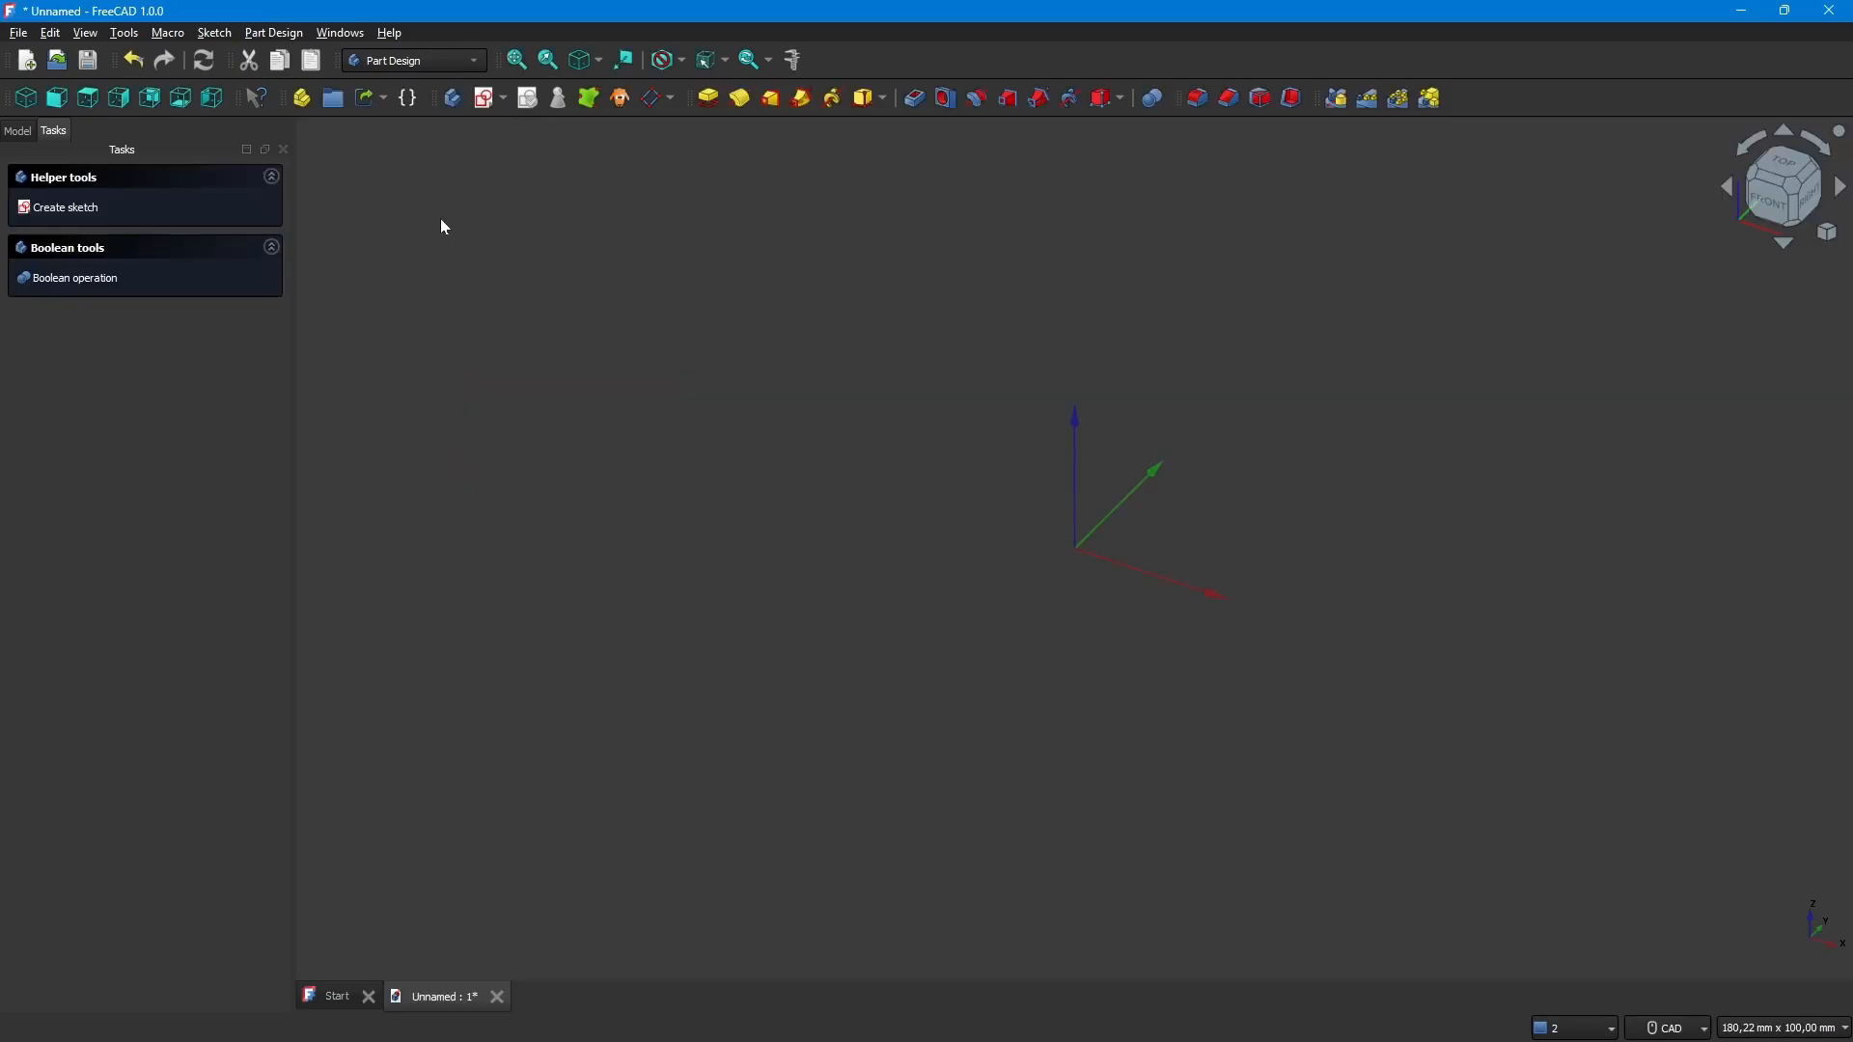
click(428, 60)
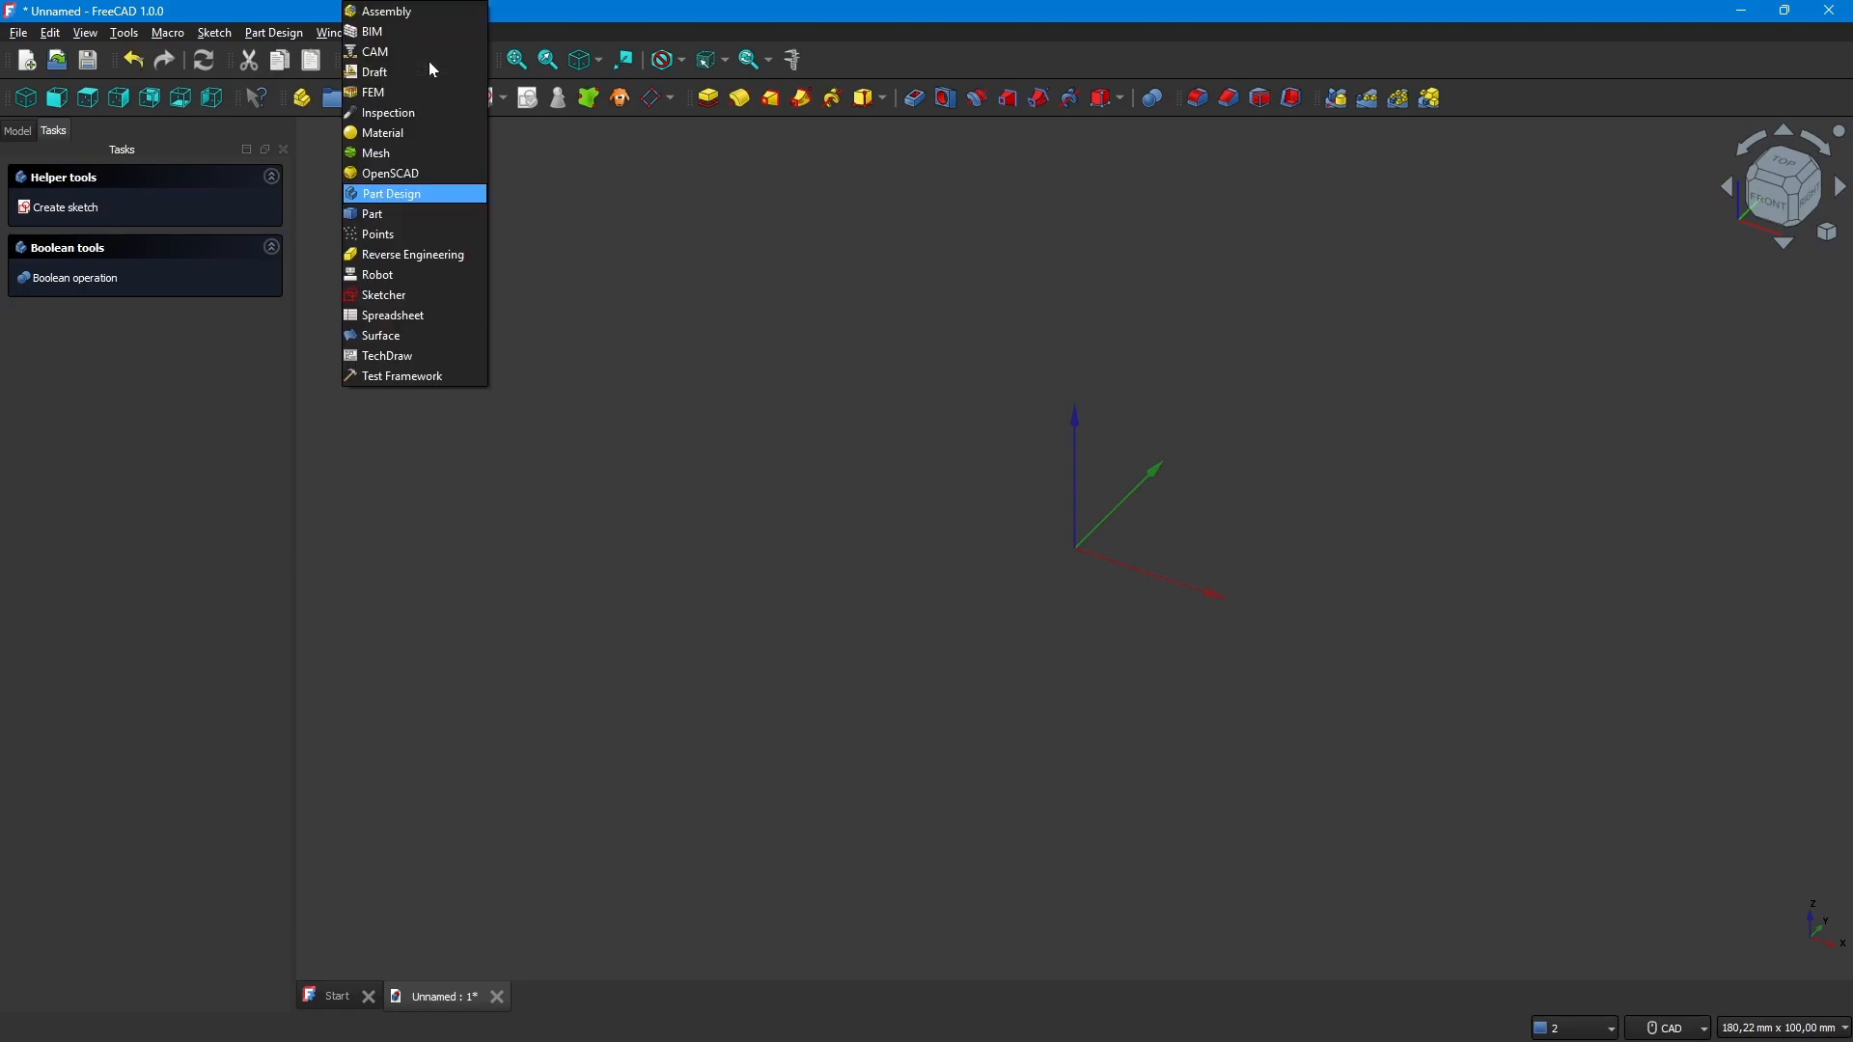
click(446, 197)
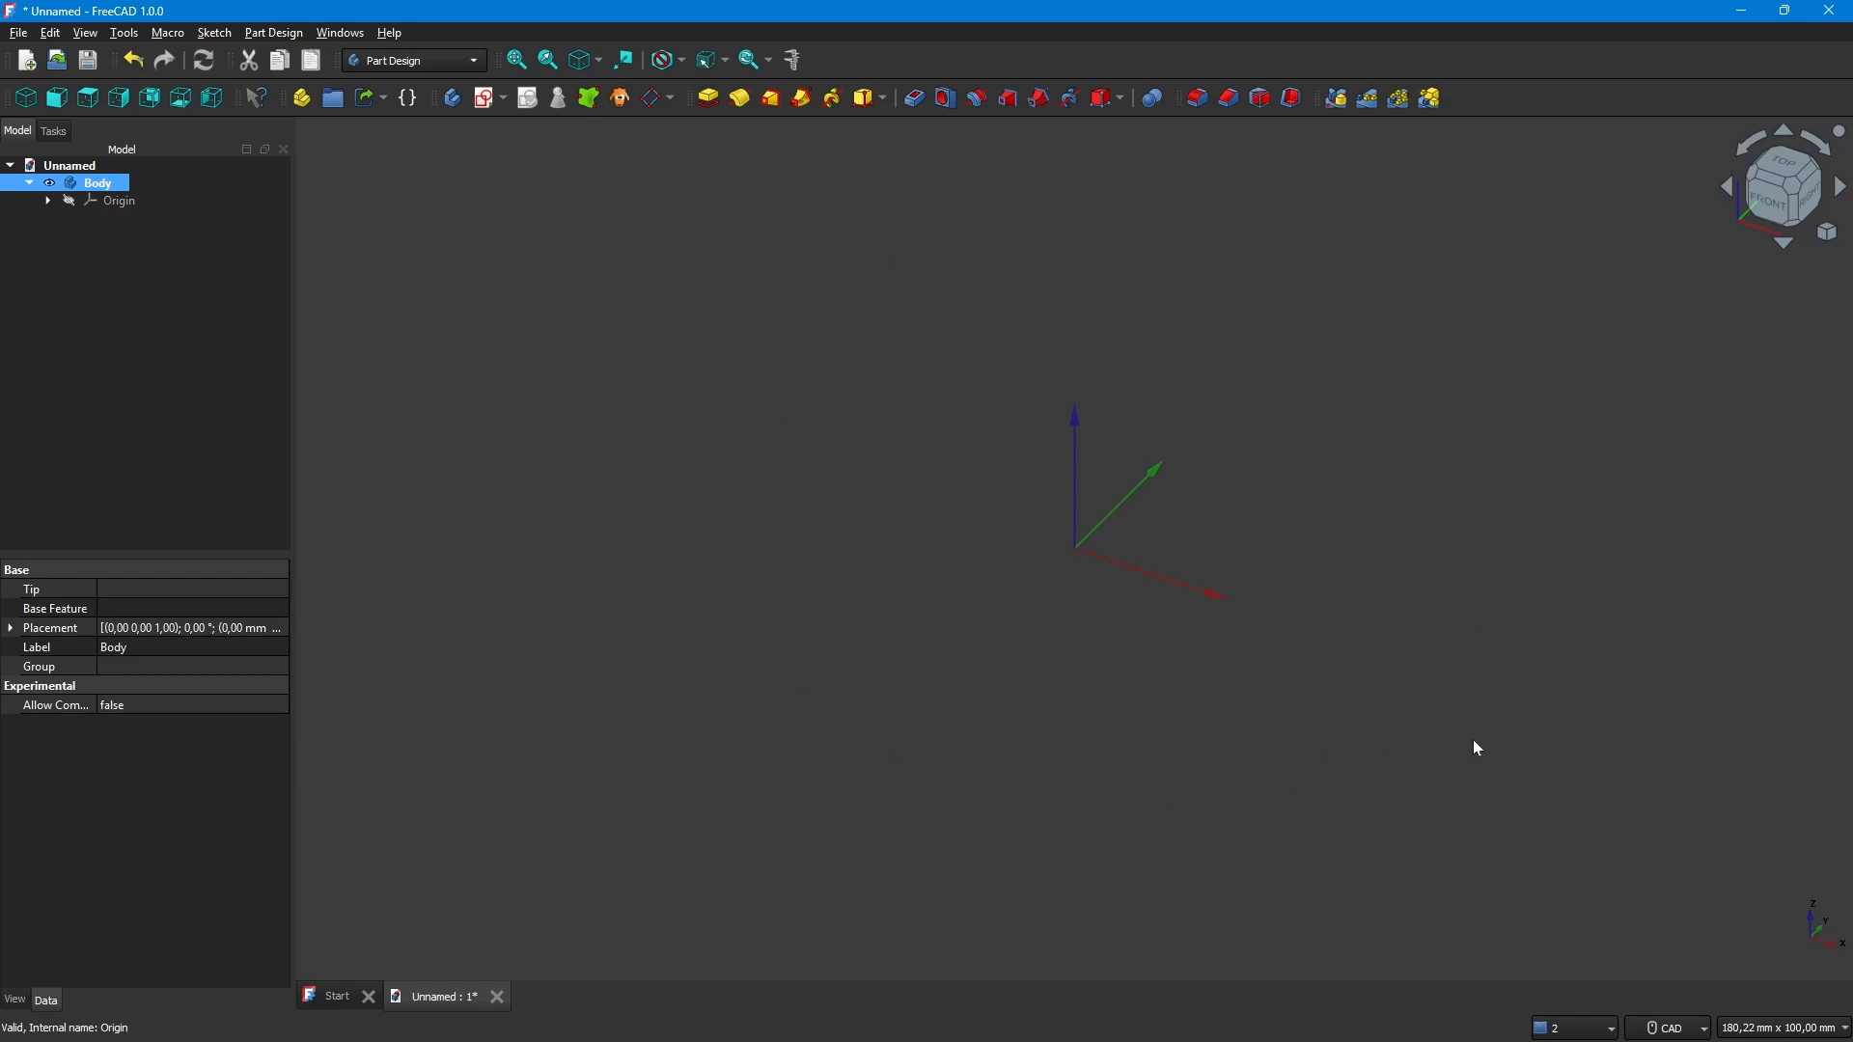
click(438, 60)
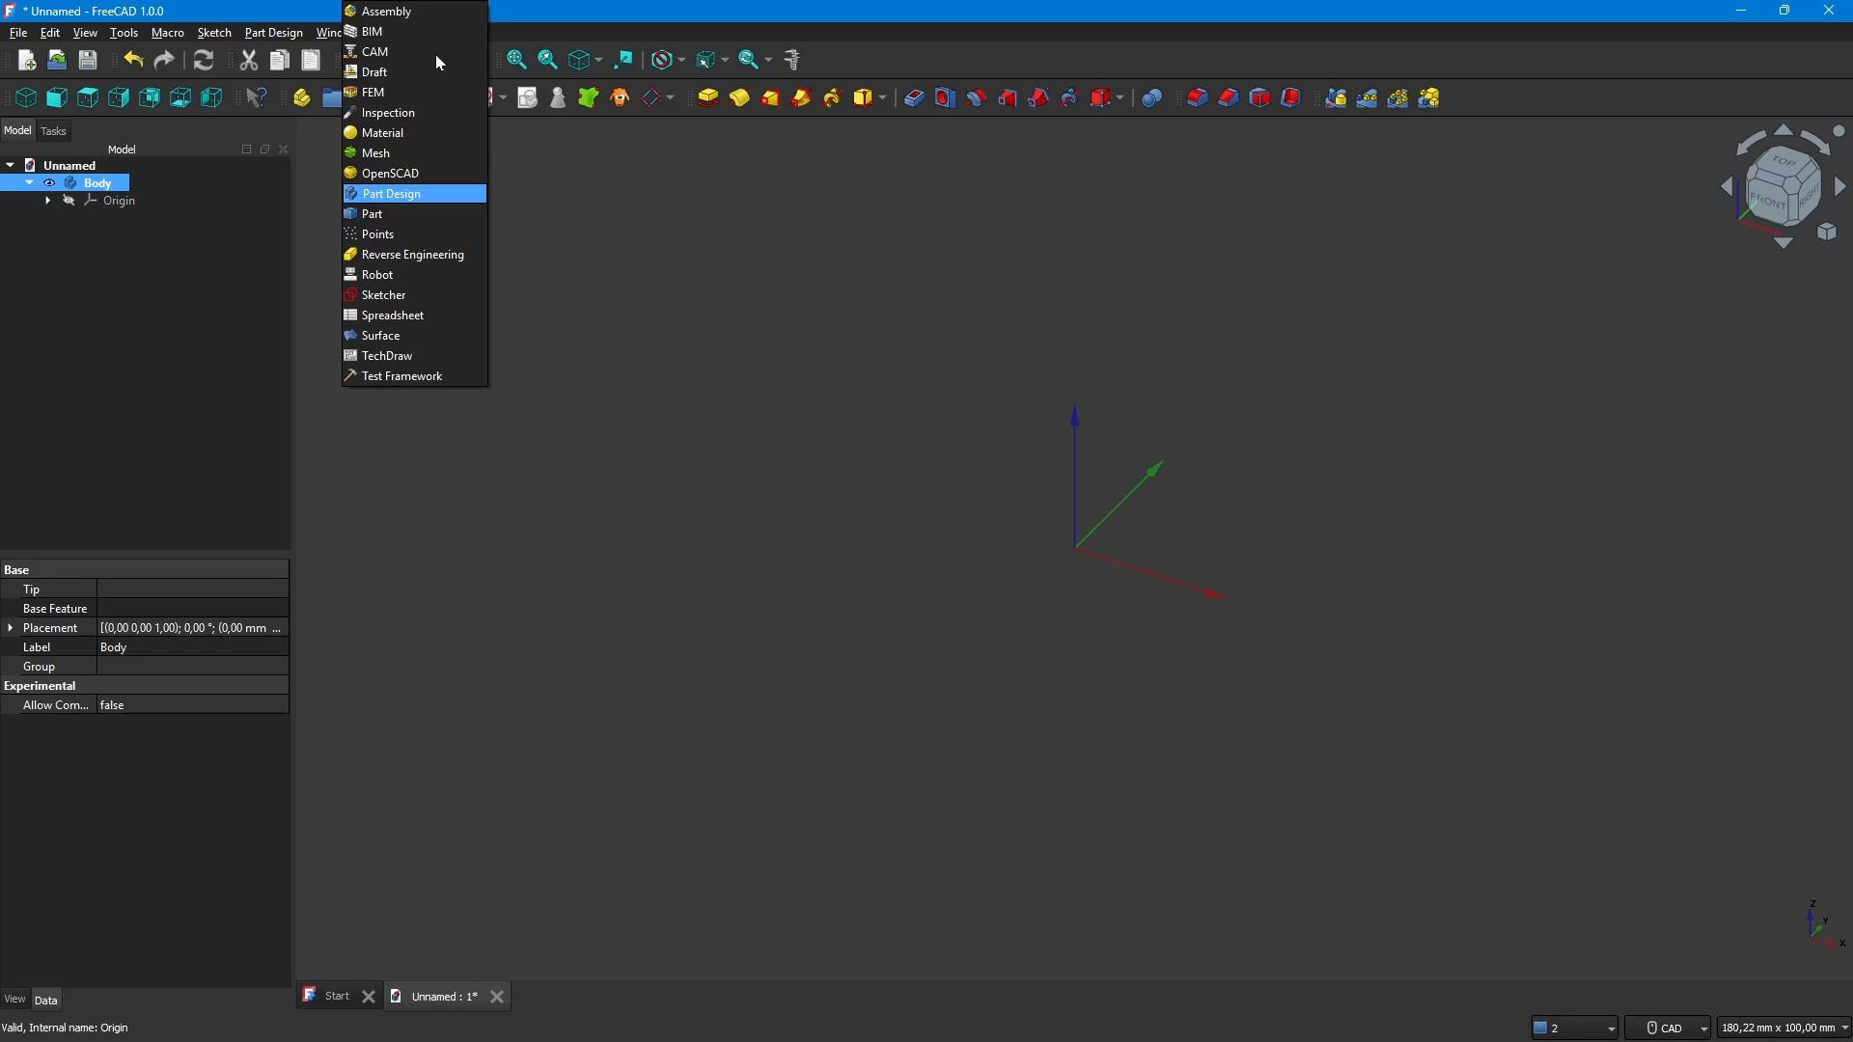
click(902, 336)
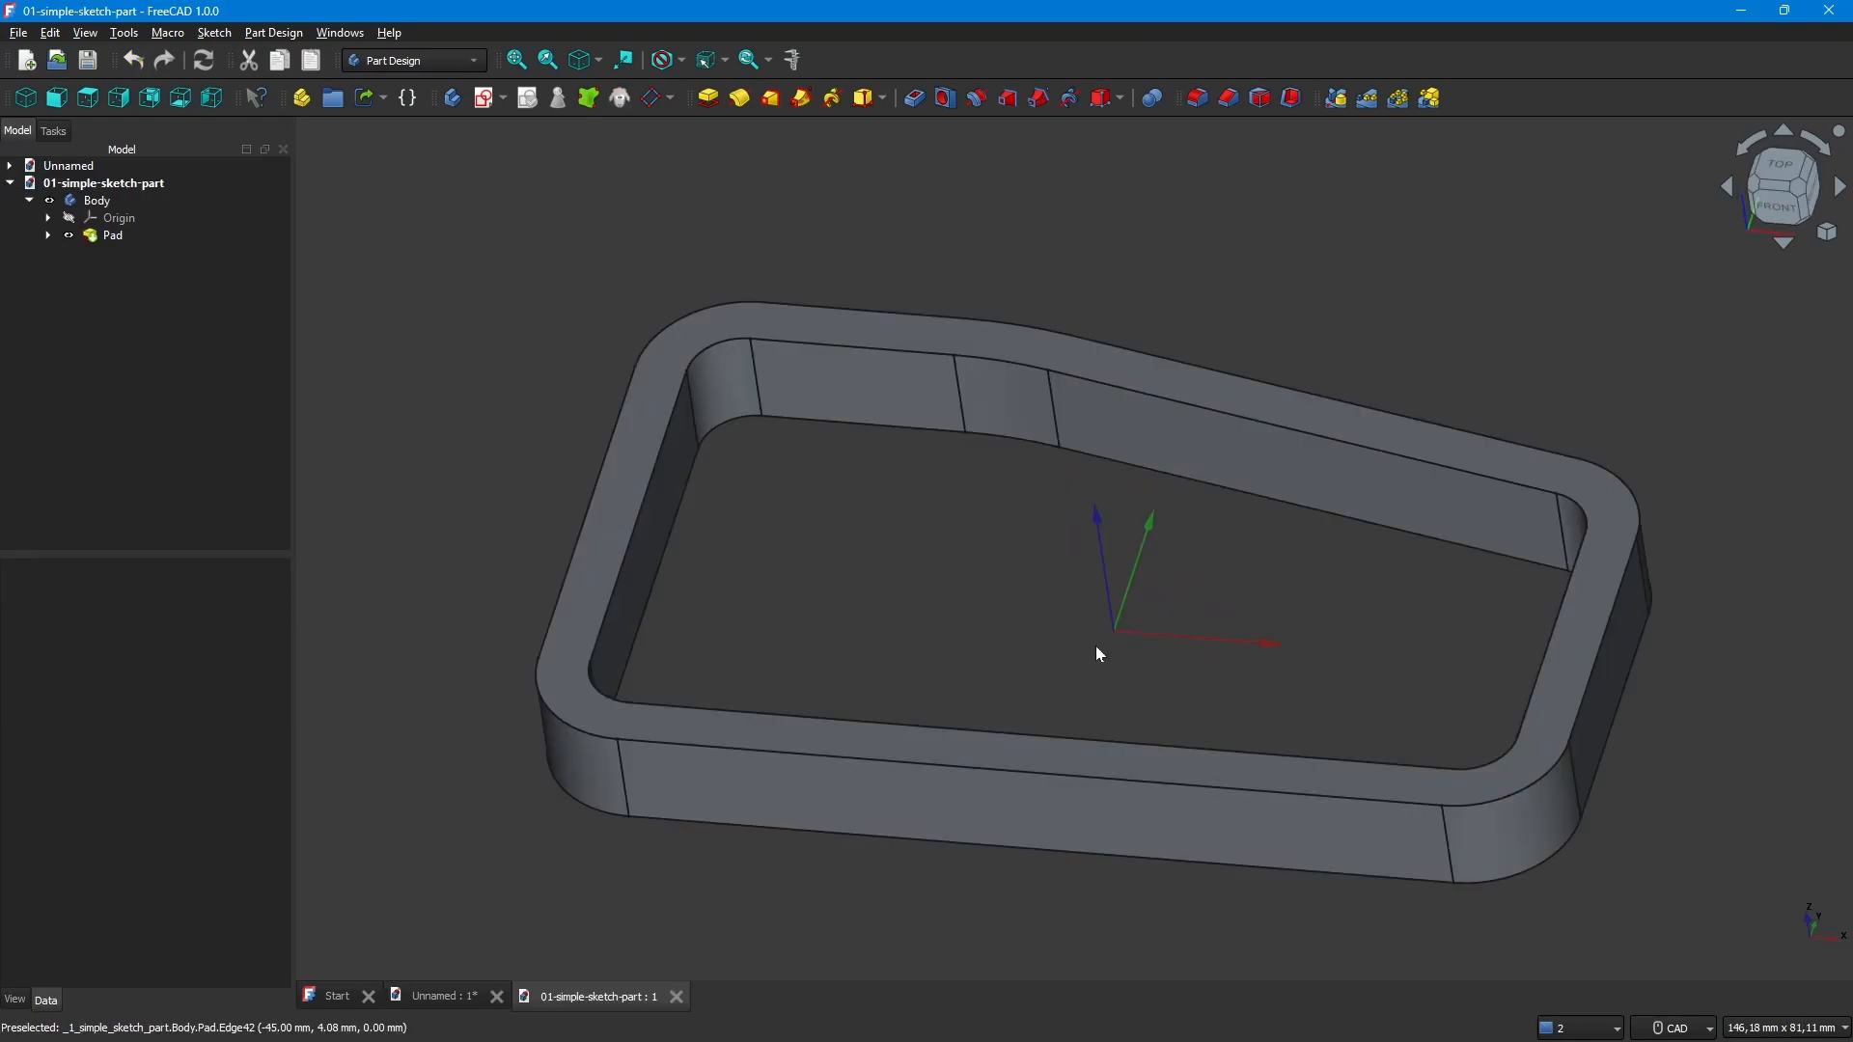
mouse_move(1096, 646)
middle_down()
mouse_move(1108, 591)
mouse_move(1104, 652)
mouse_move(1062, 628)
middle_up()
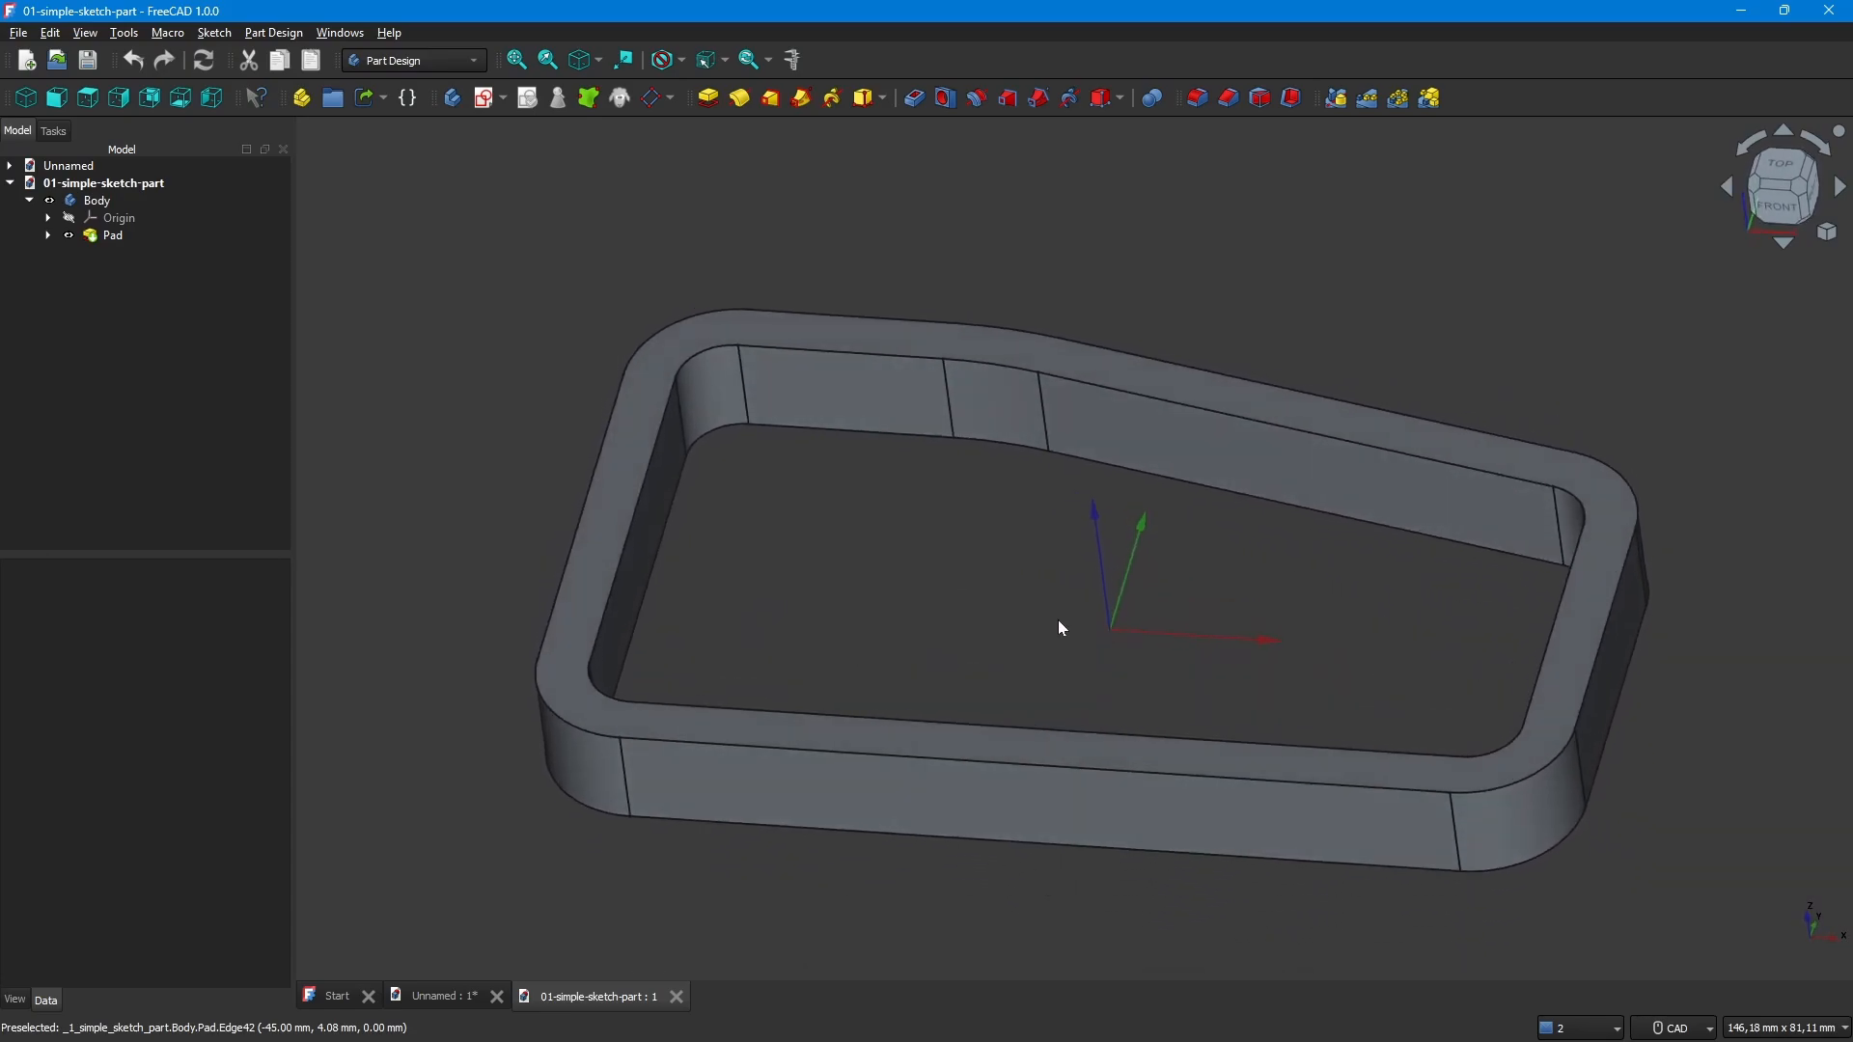
scroll(909, 546, down, 4)
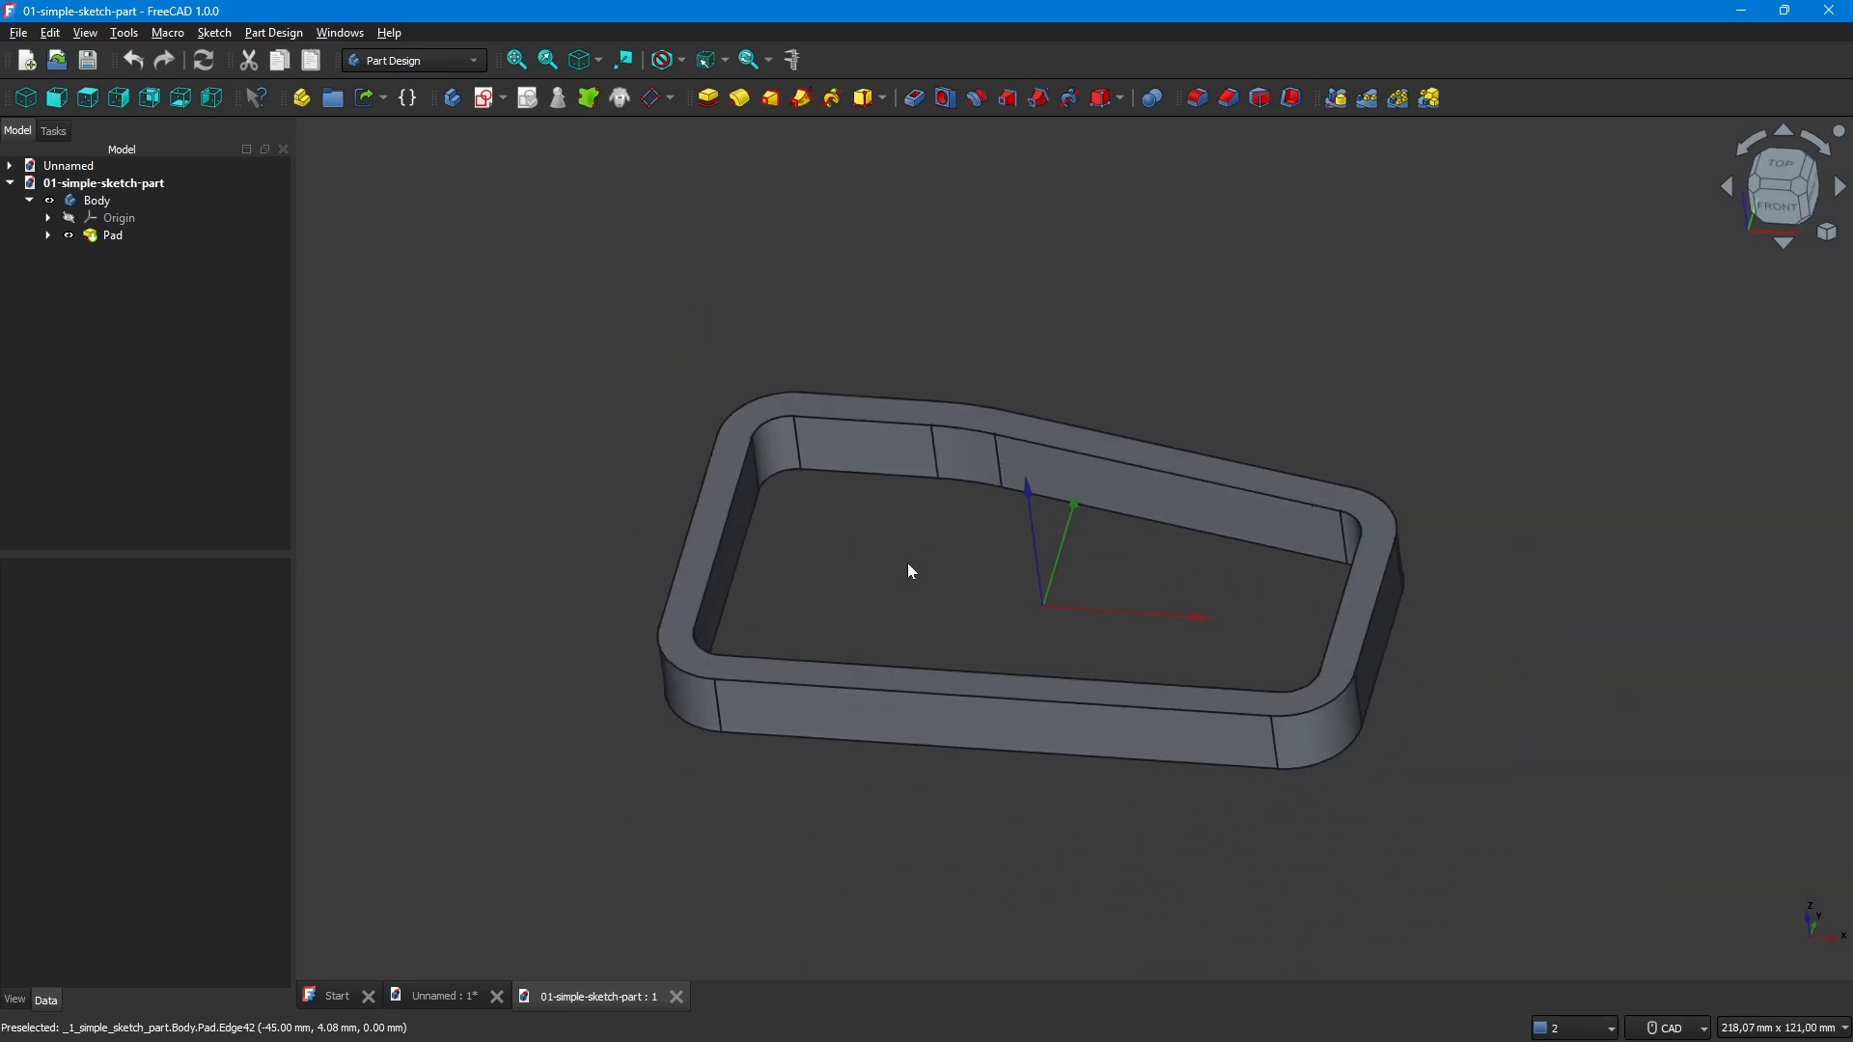
scroll(912, 571, up, 4)
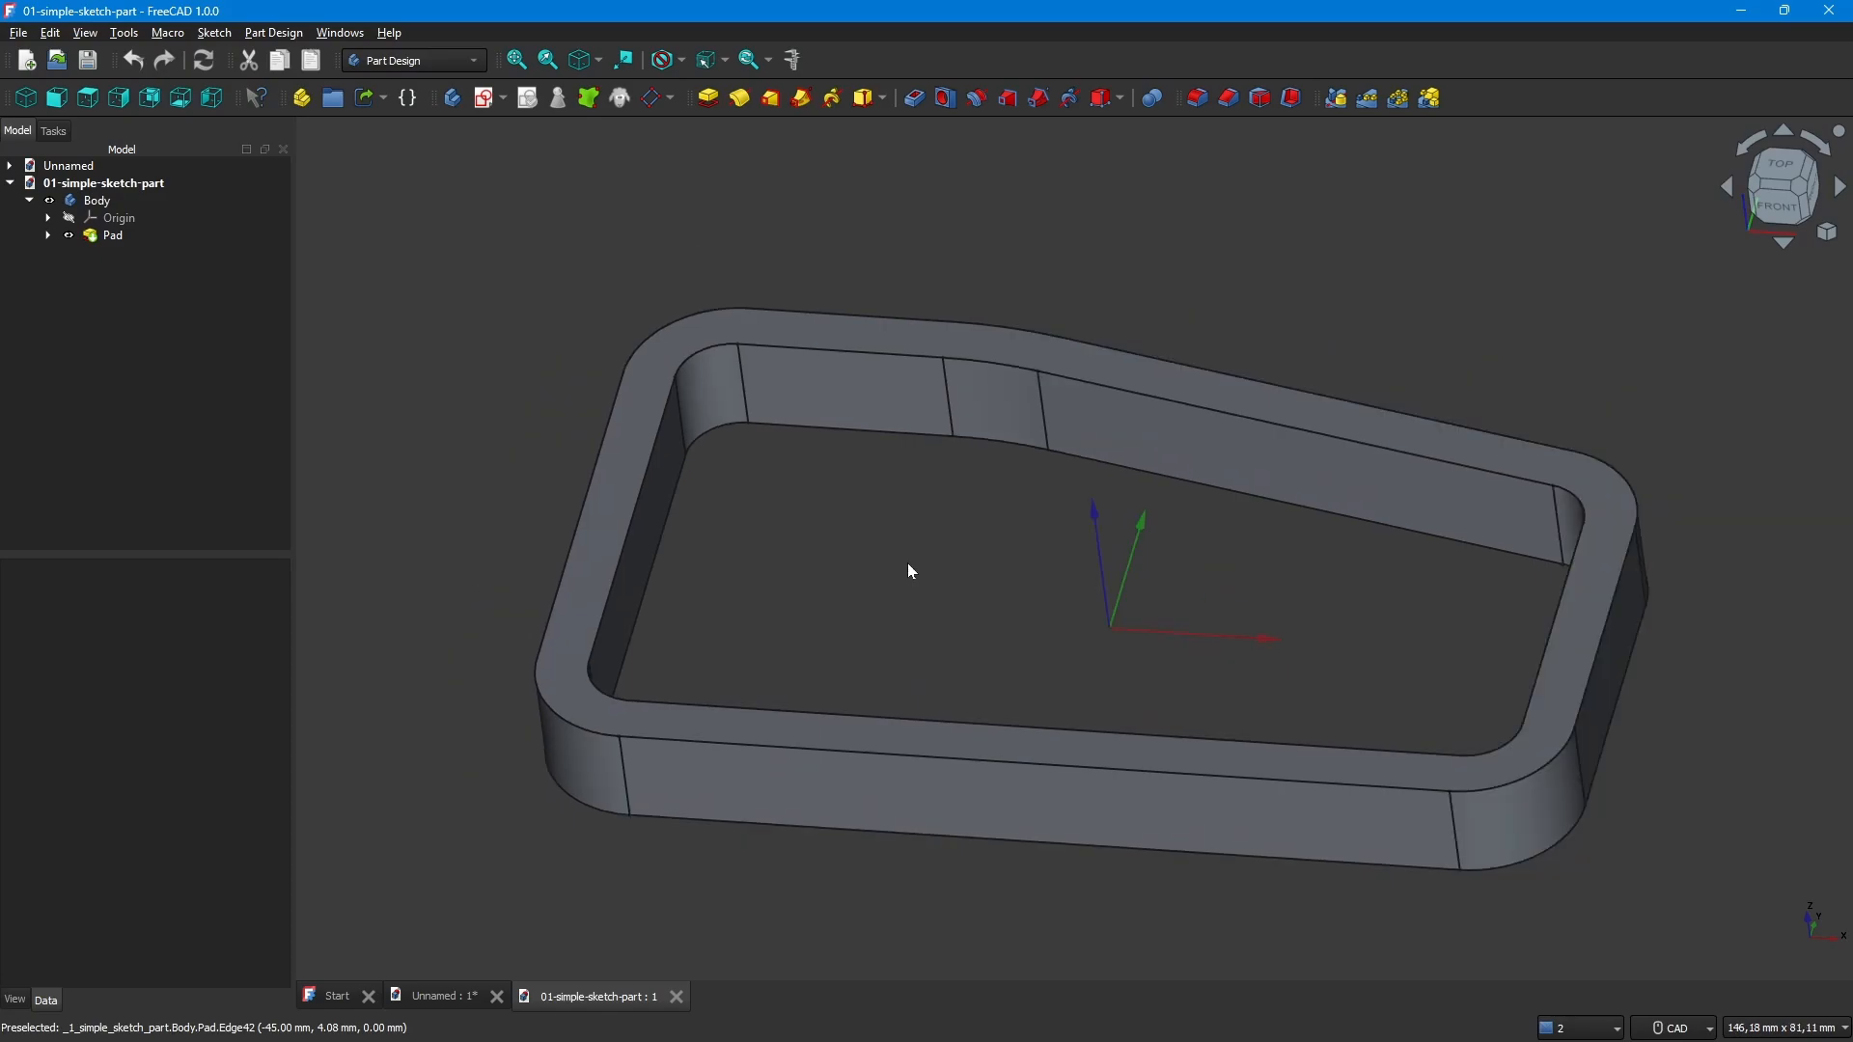
scroll(835, 592, down, 2)
middle_drag(840, 583, 888, 582)
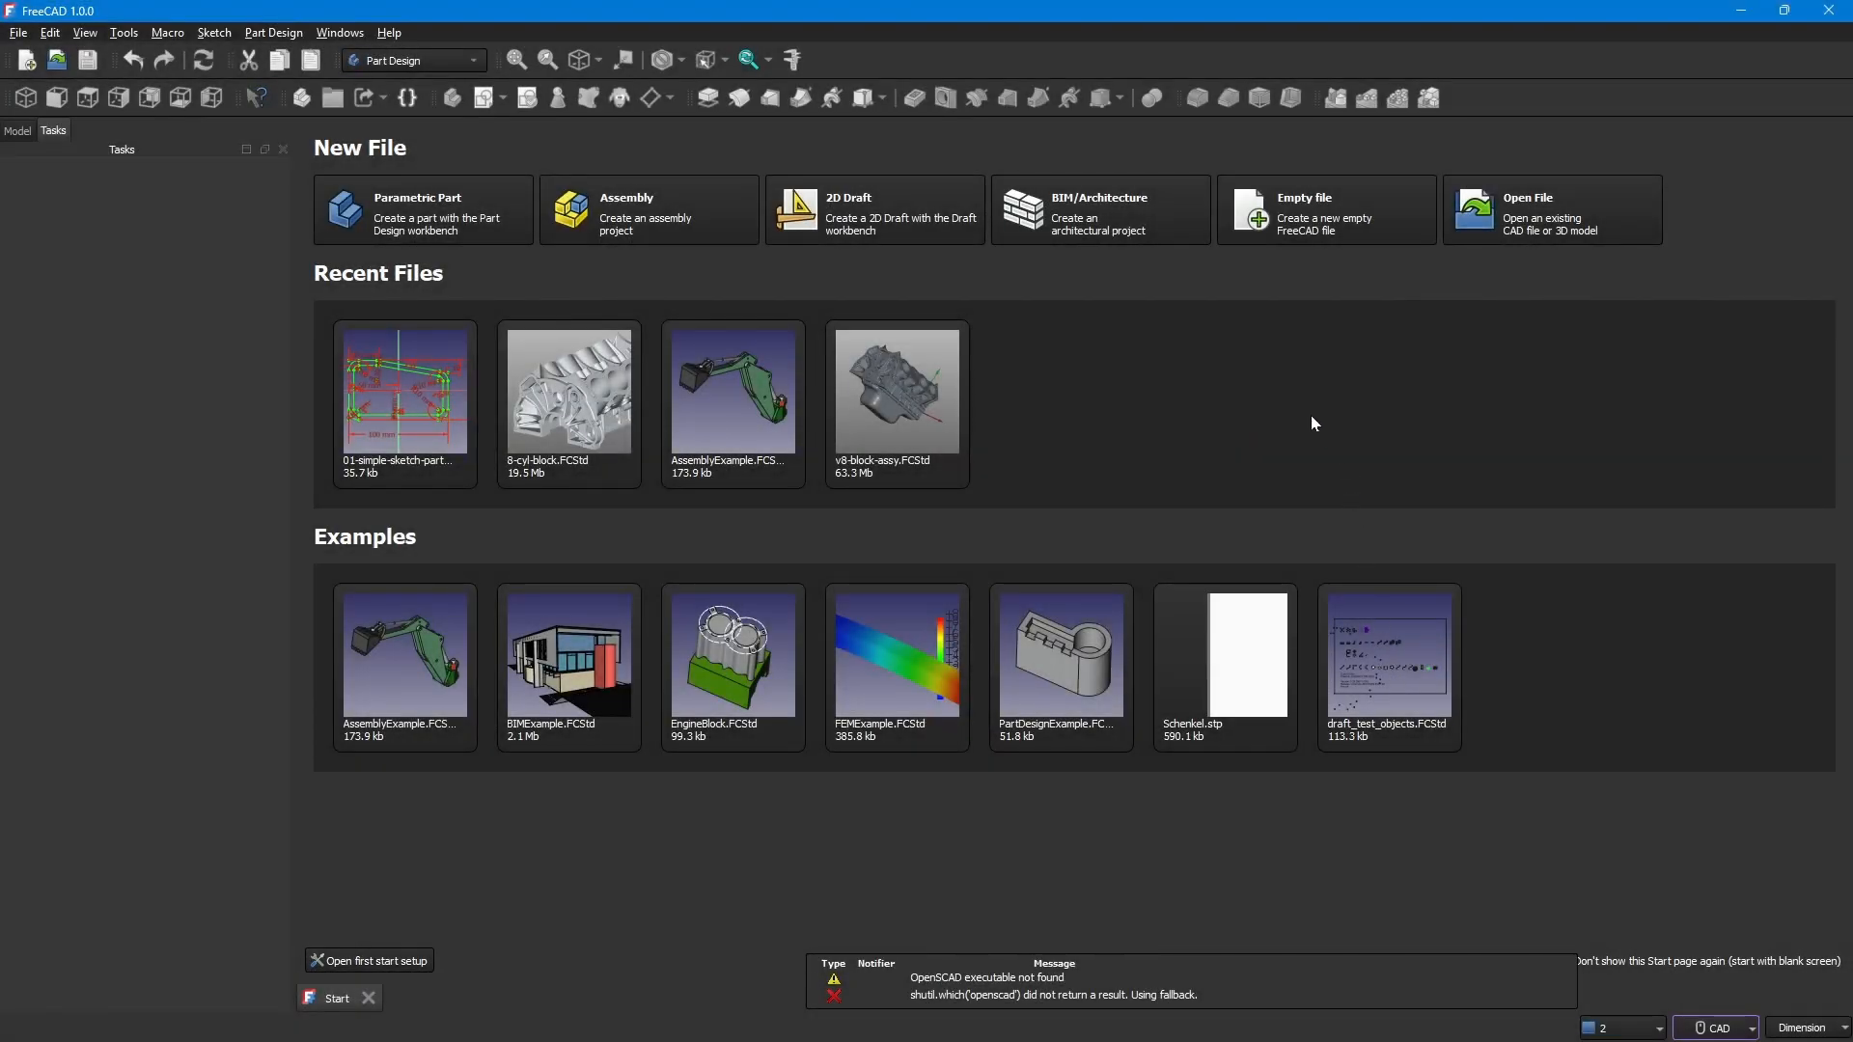
Create a new parametric part and start a sketch on the XY base plane
click(436, 209)
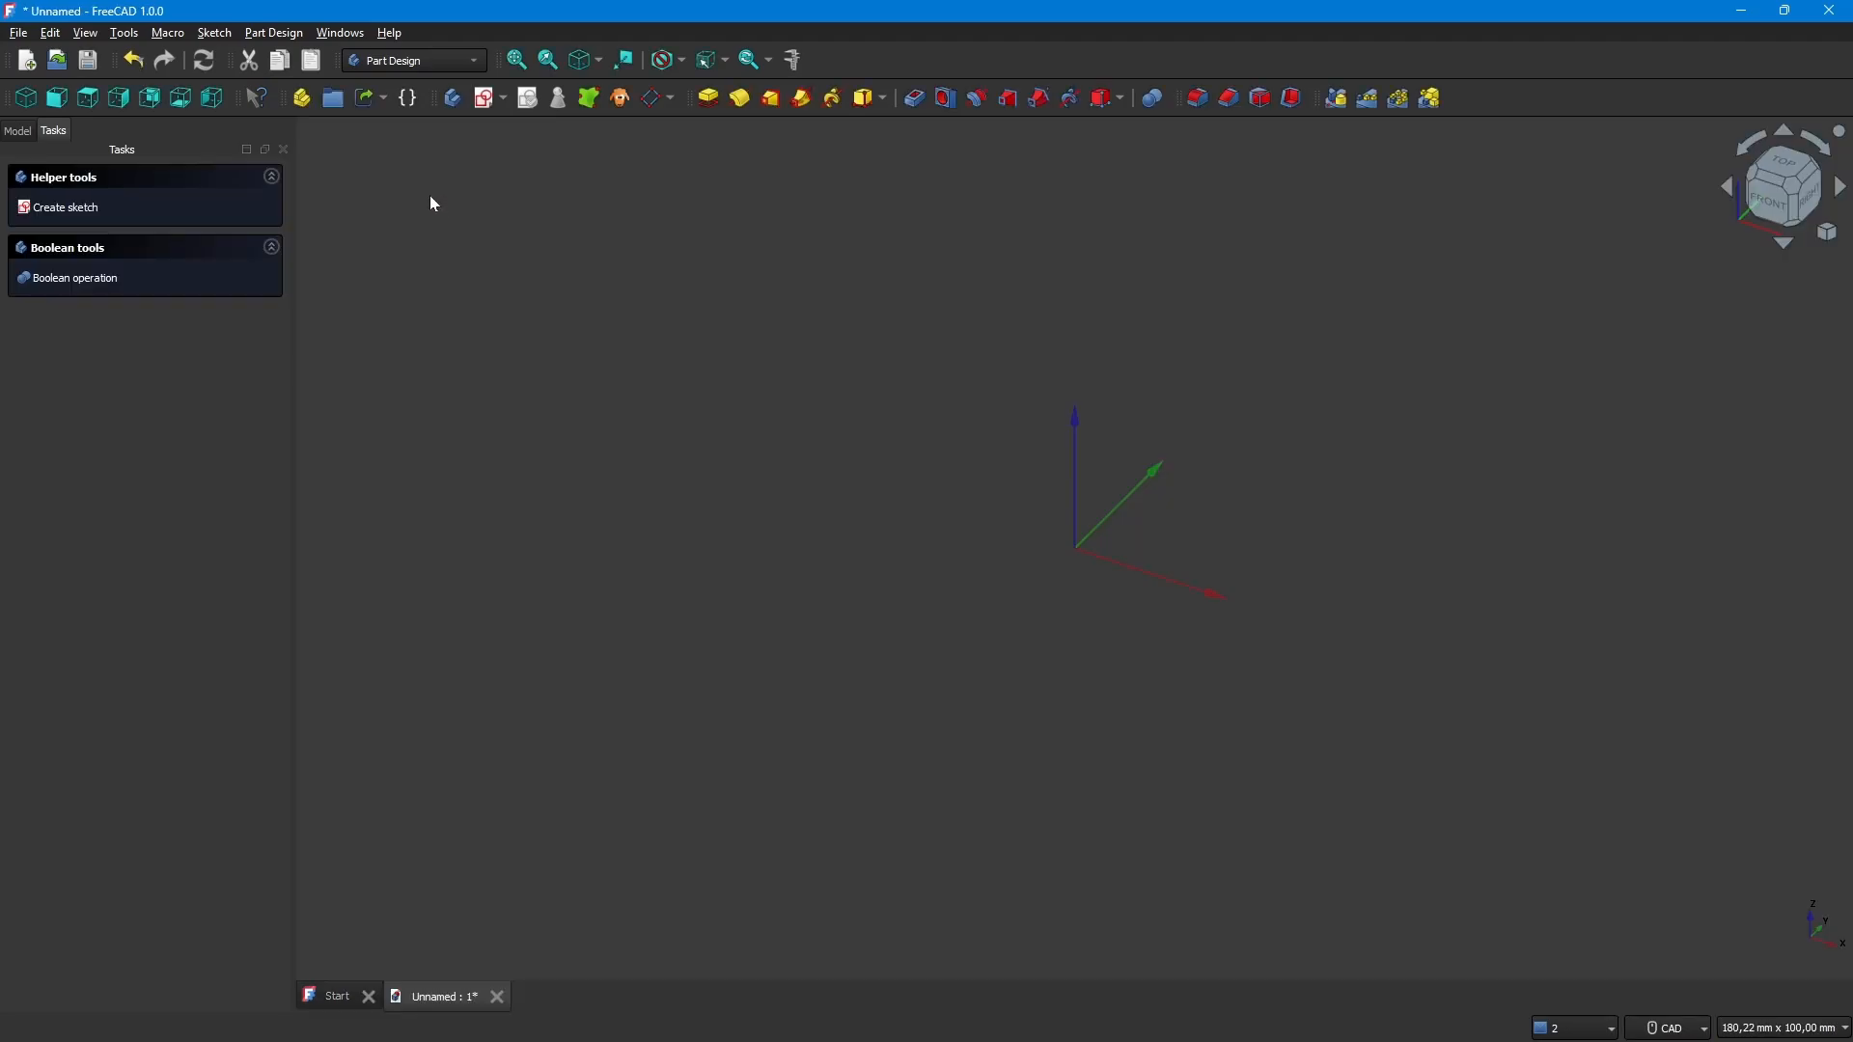
click(485, 98)
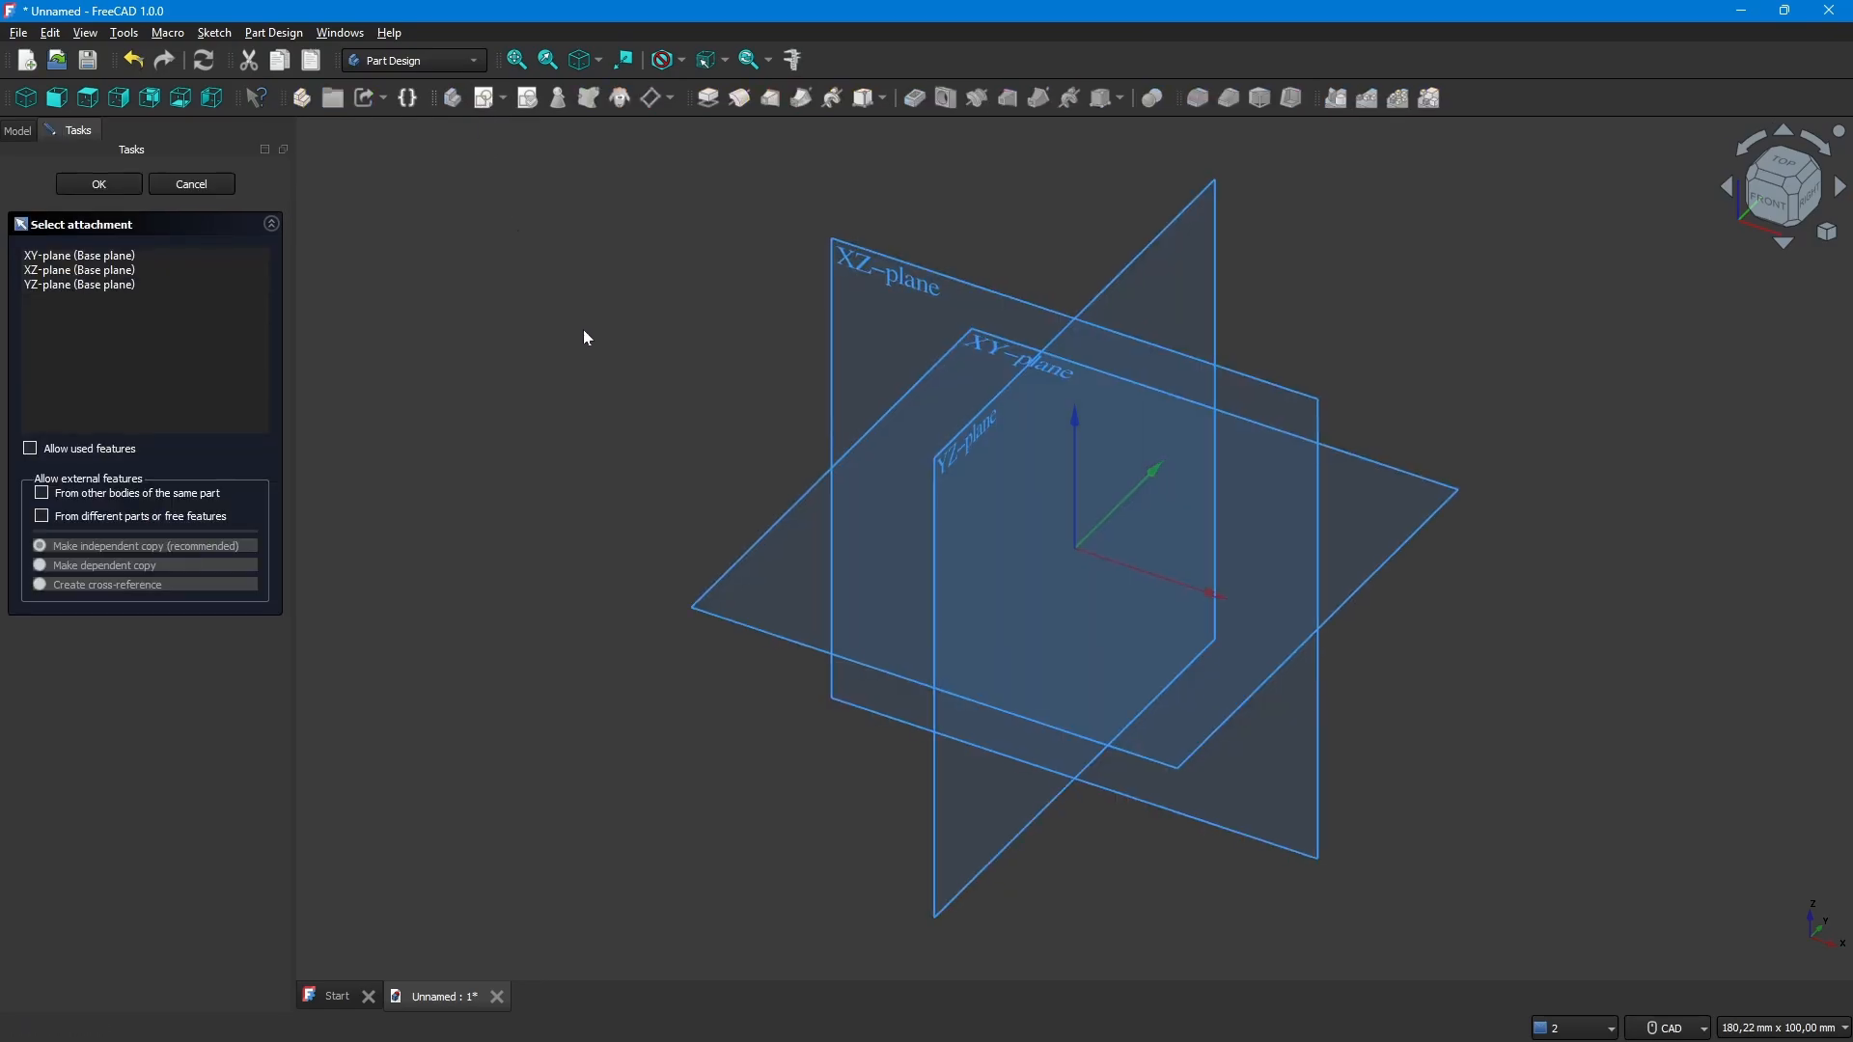
click(741, 548)
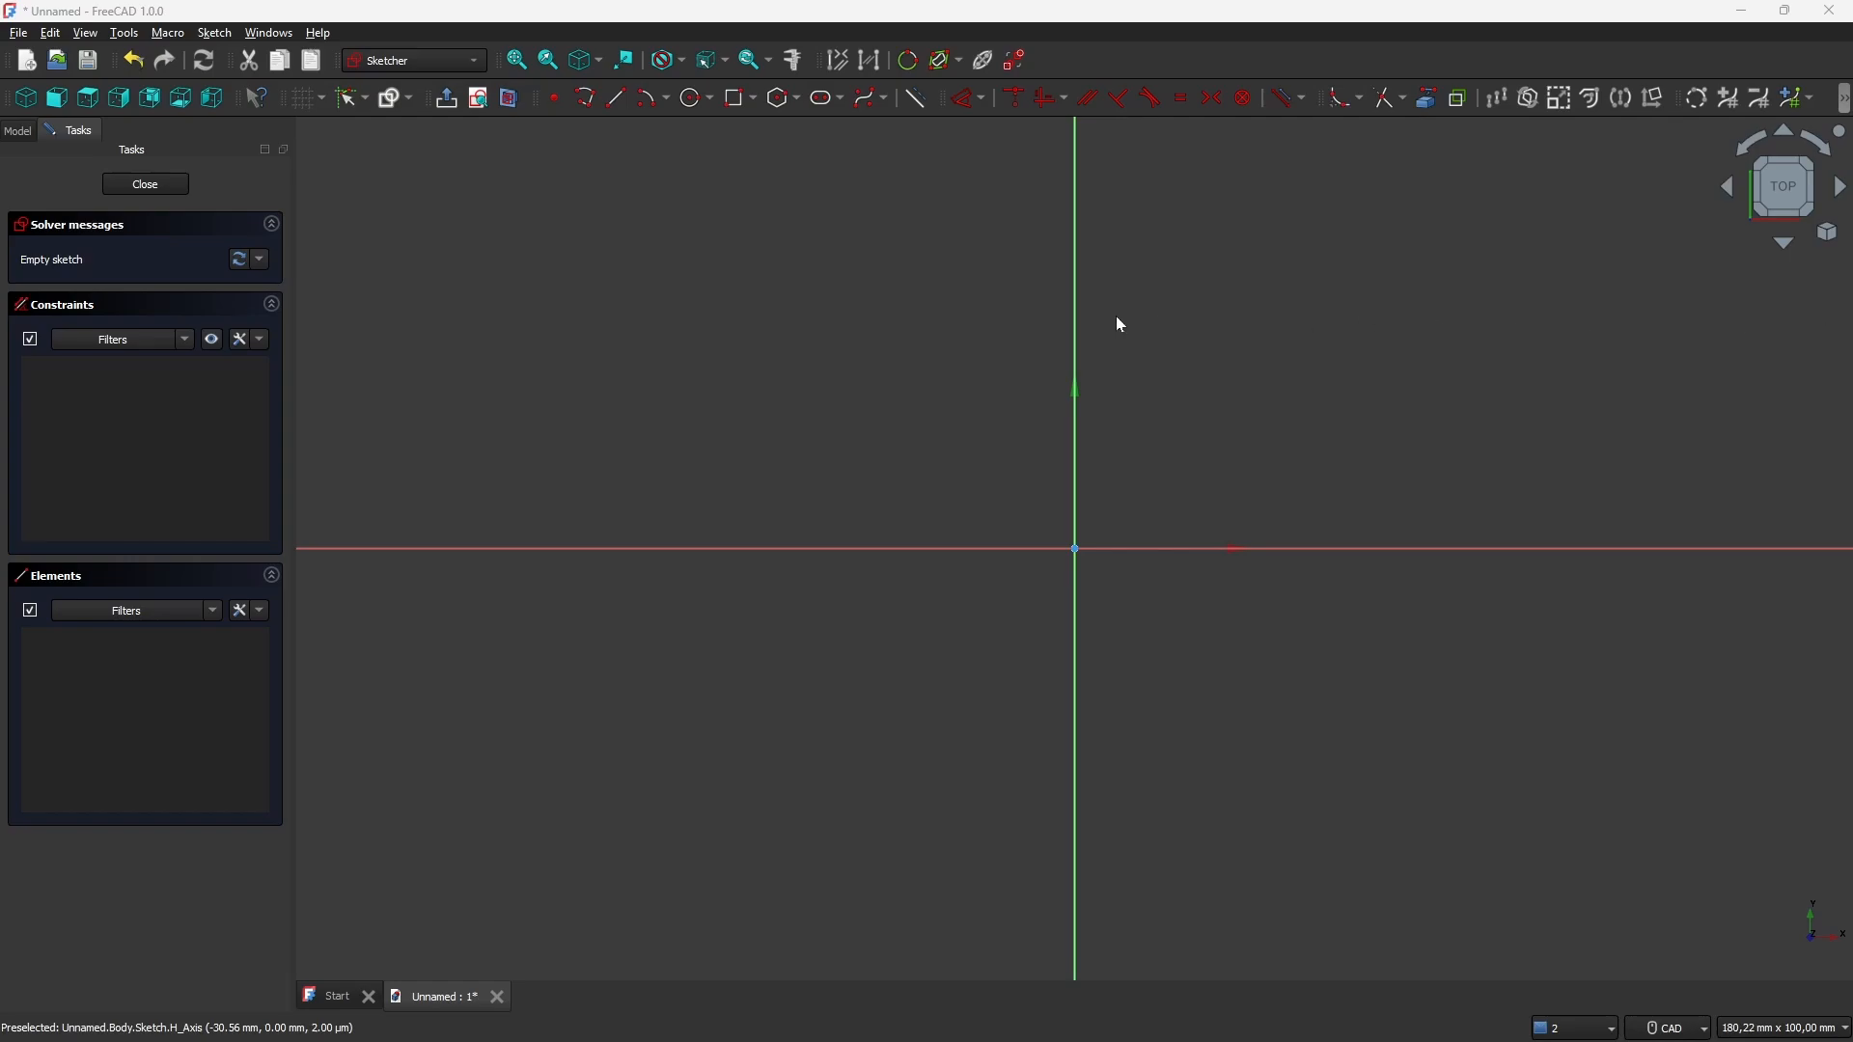
Sketch a rectangle about 113 mm wide and 60 mm high that surrounds the origin
click(735, 106)
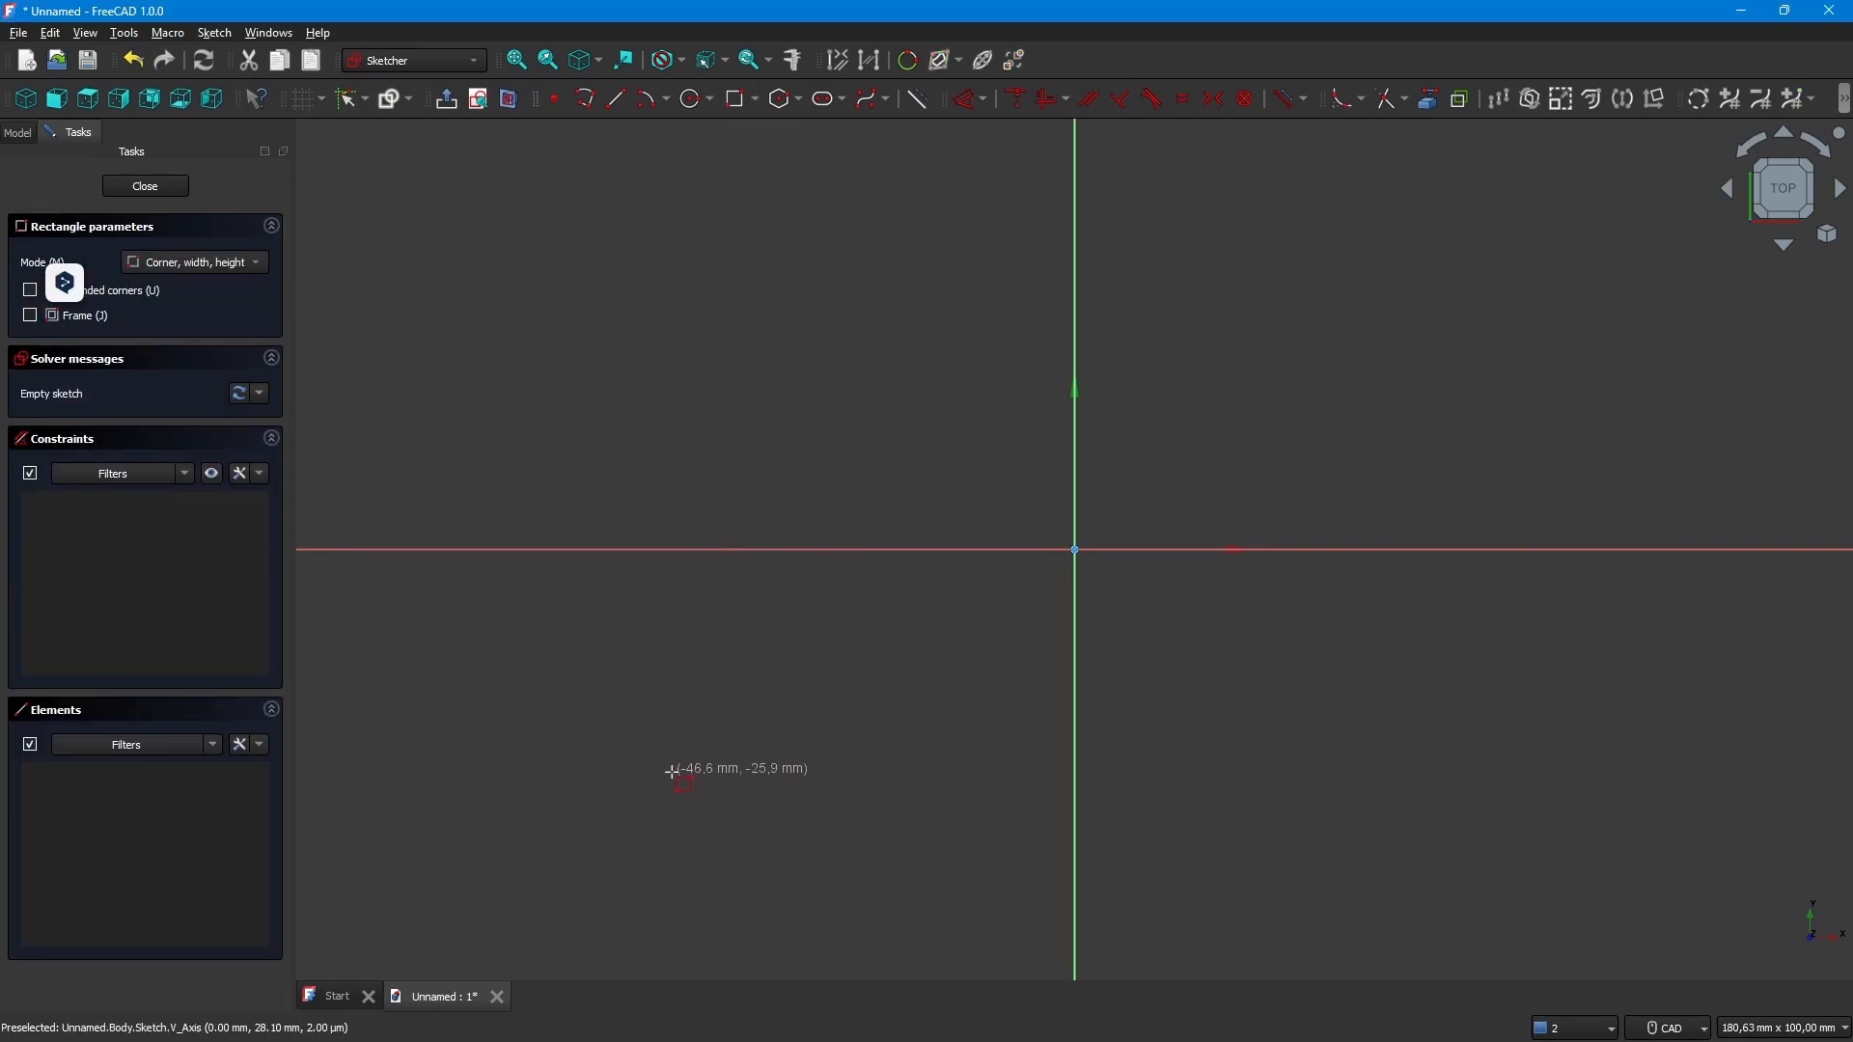
click(626, 795)
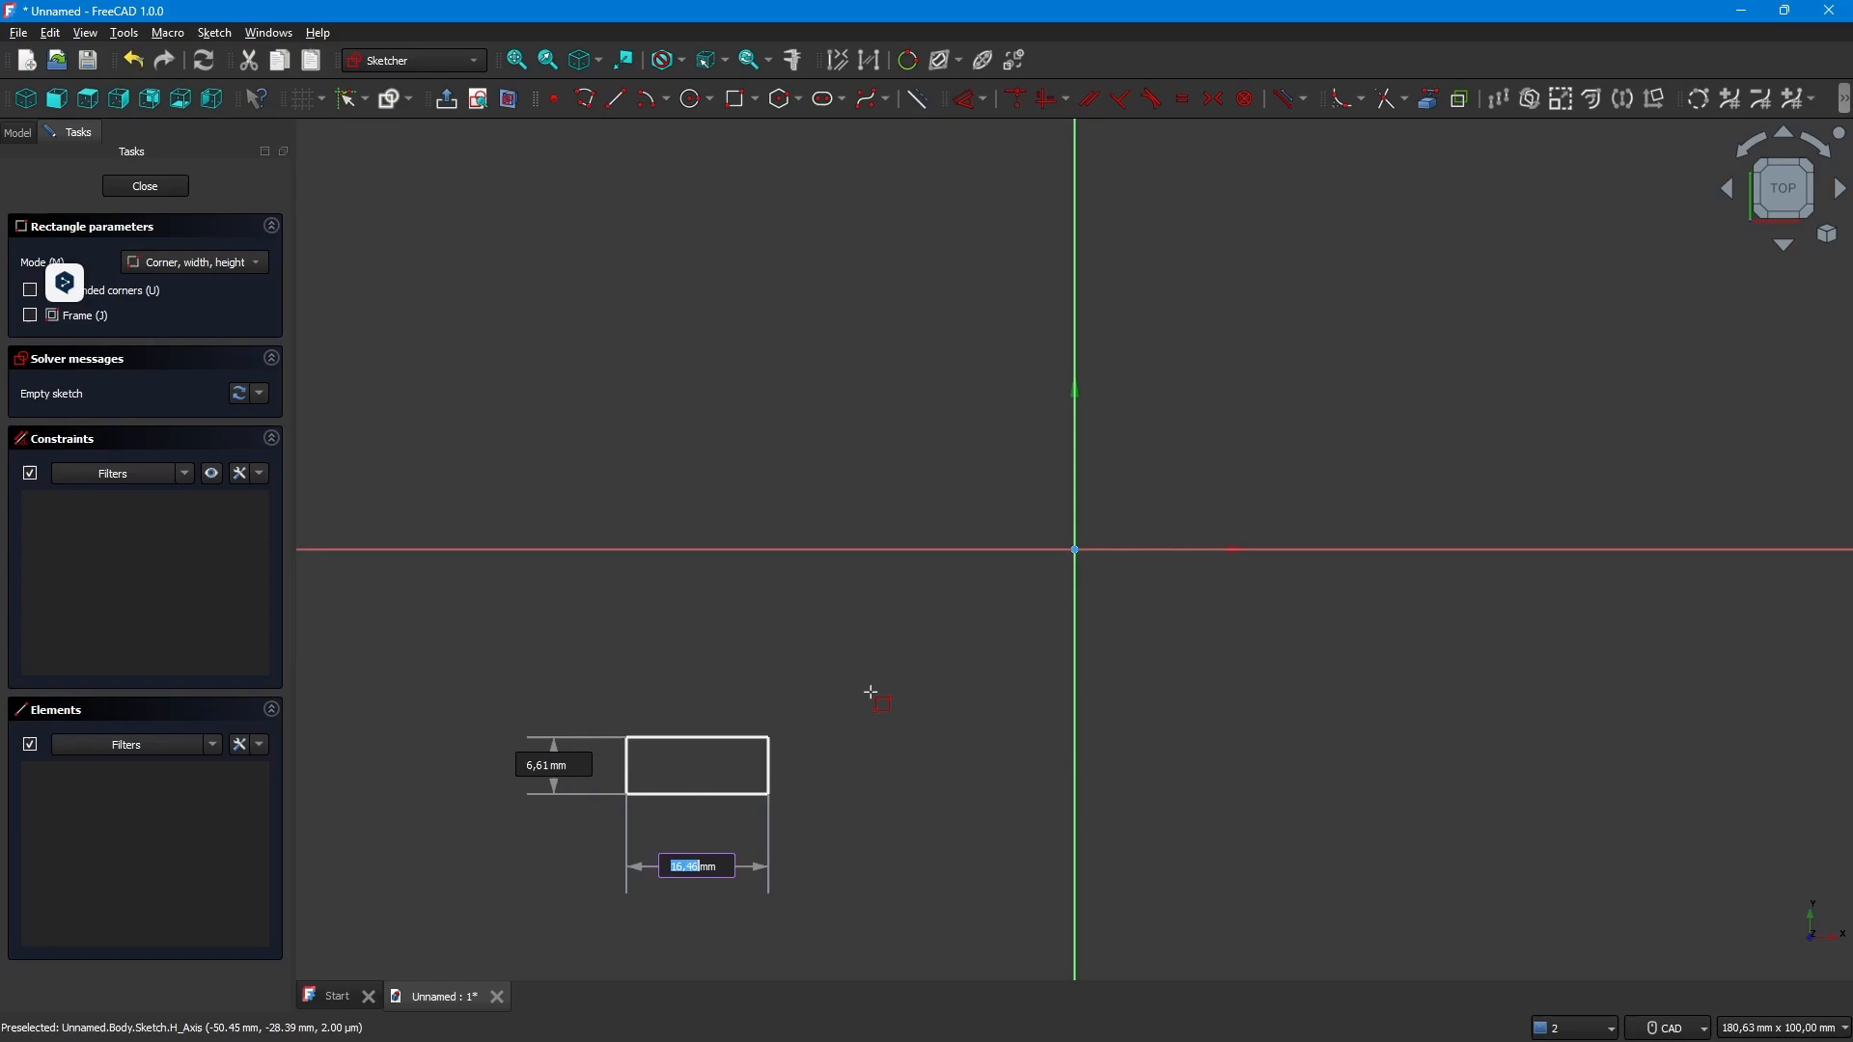
click(1602, 279)
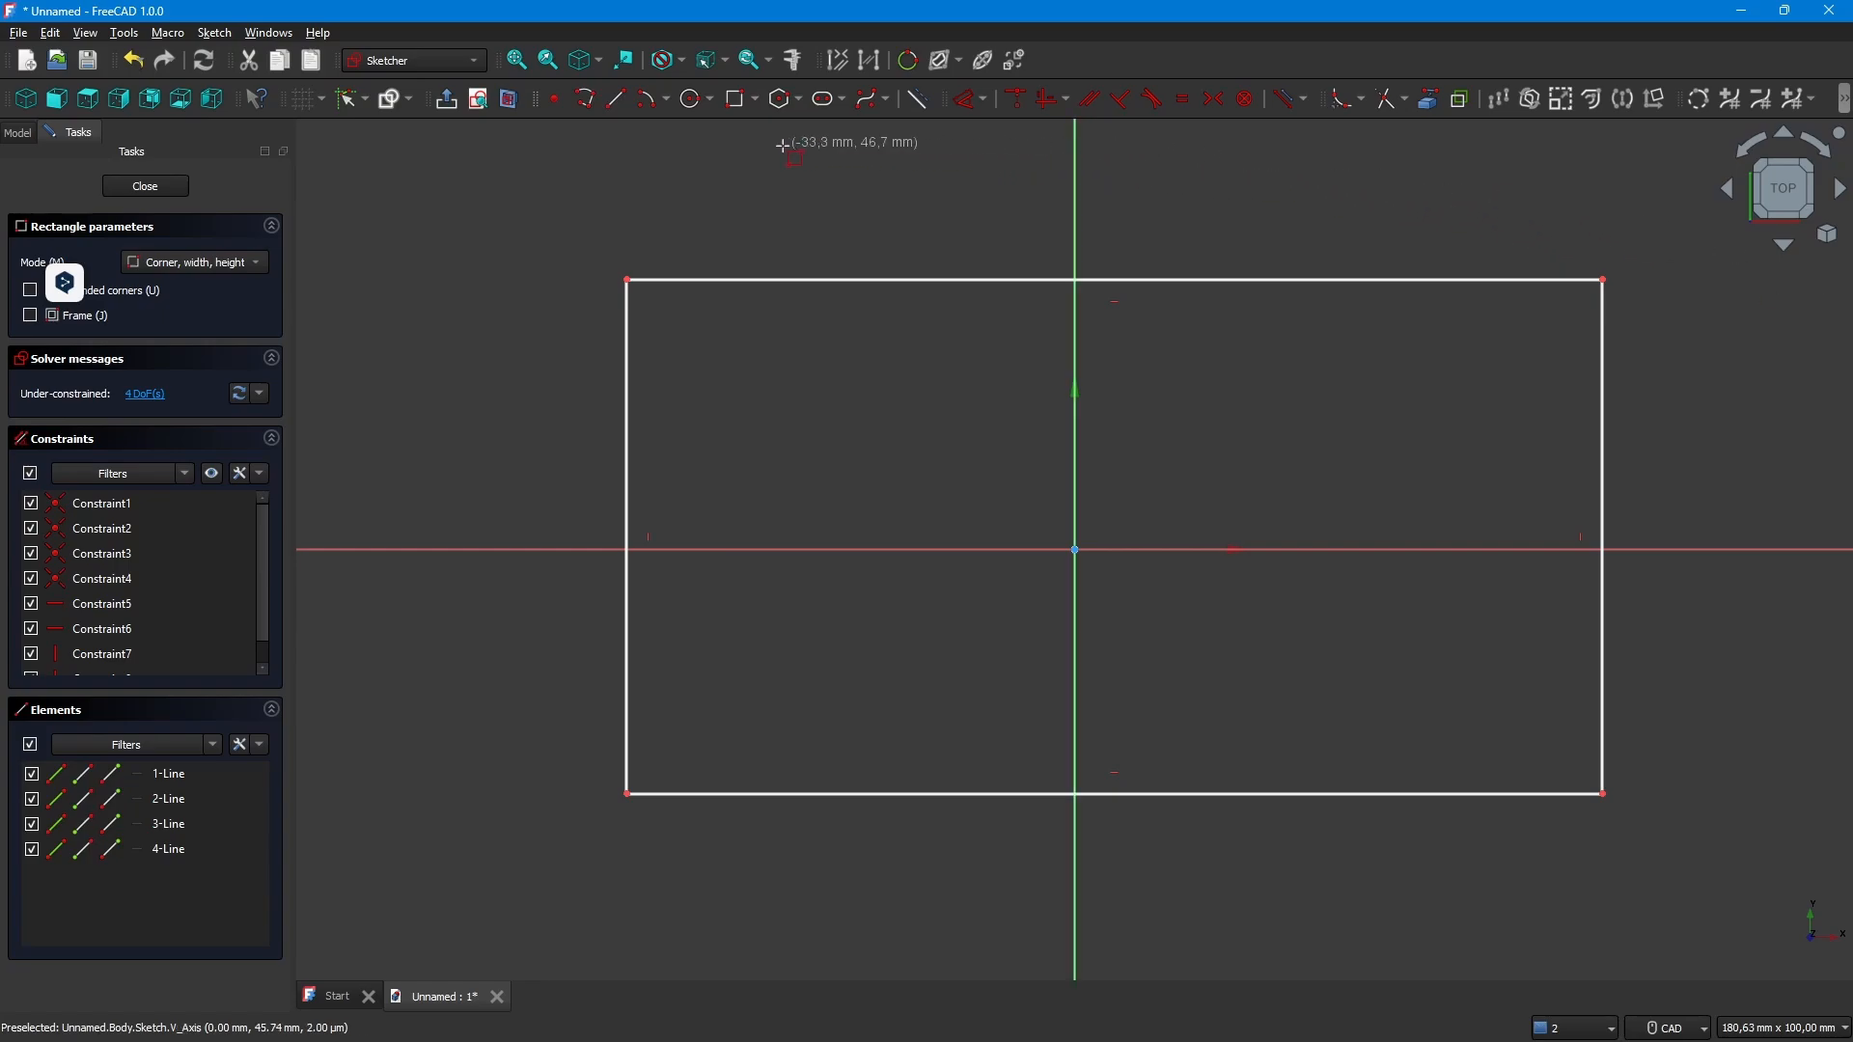
Cut off the rectangle's upper-right corner with a sloped line from the top edge to the right edge, trimming the leftover segments
click(621, 101)
click(958, 281)
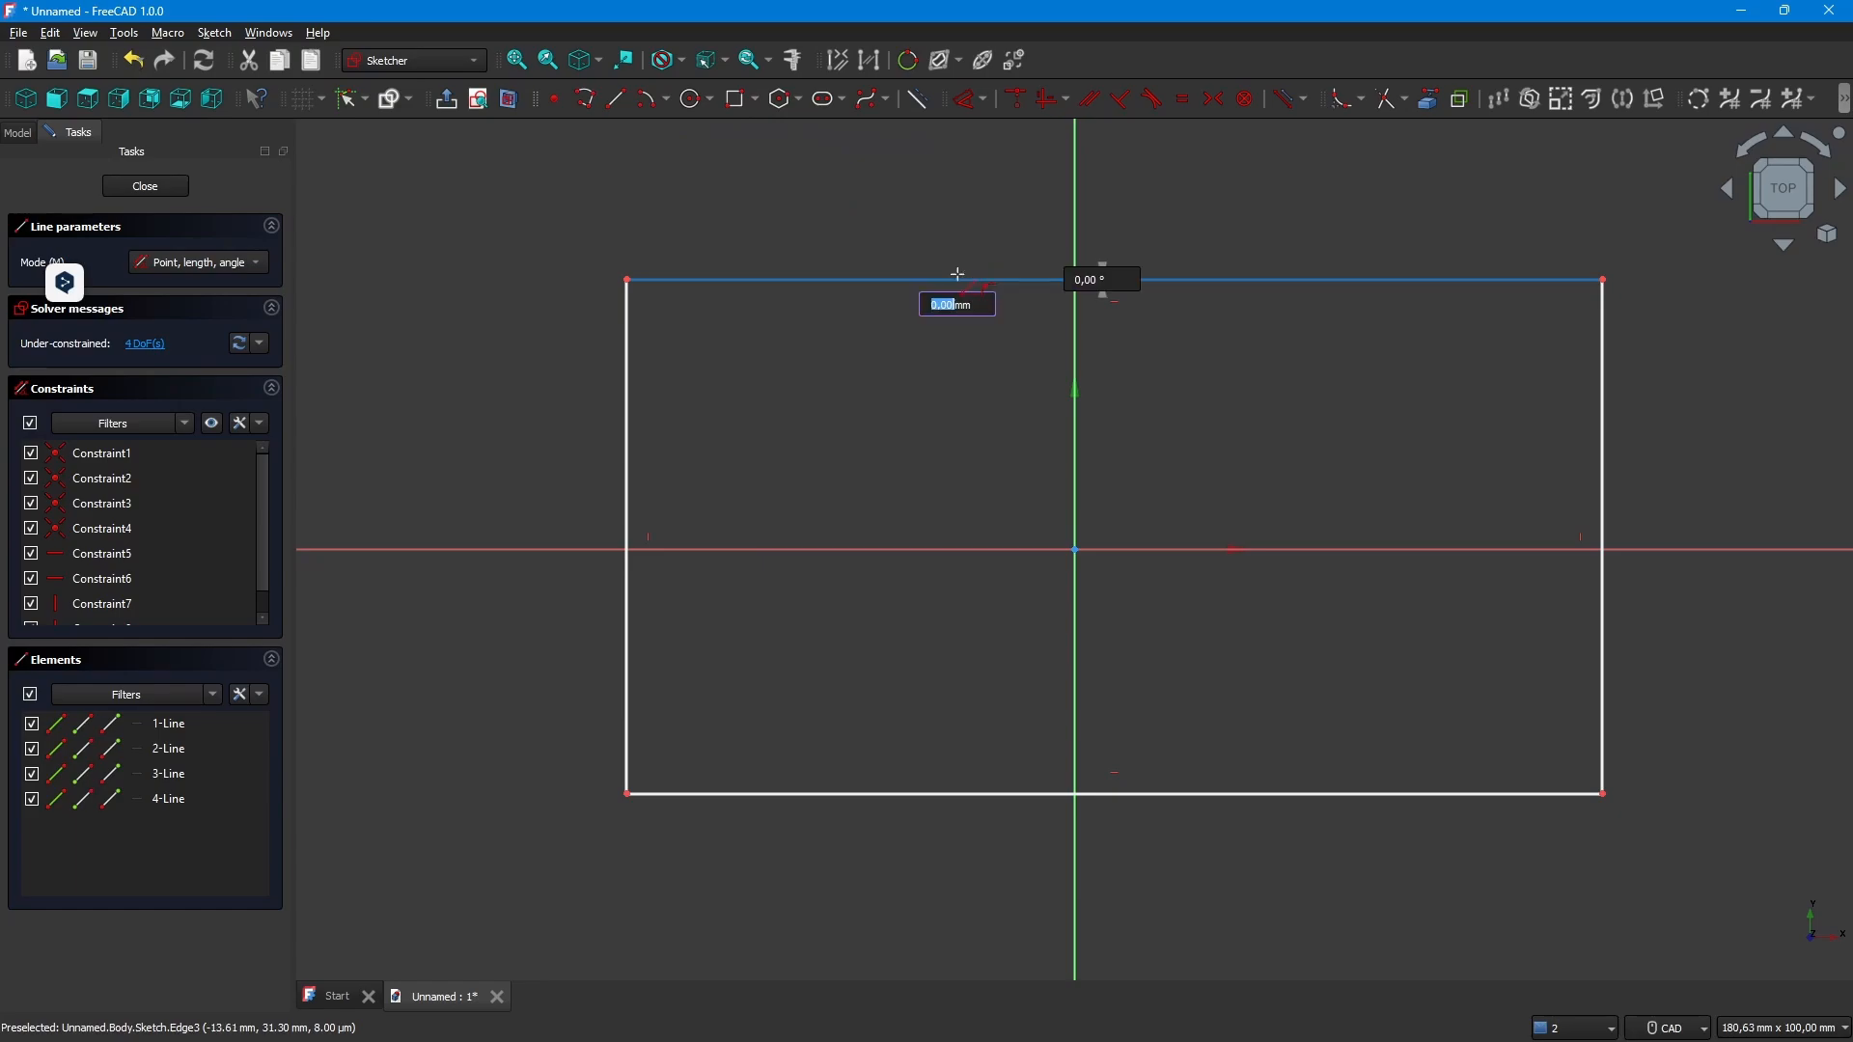
click(1597, 411)
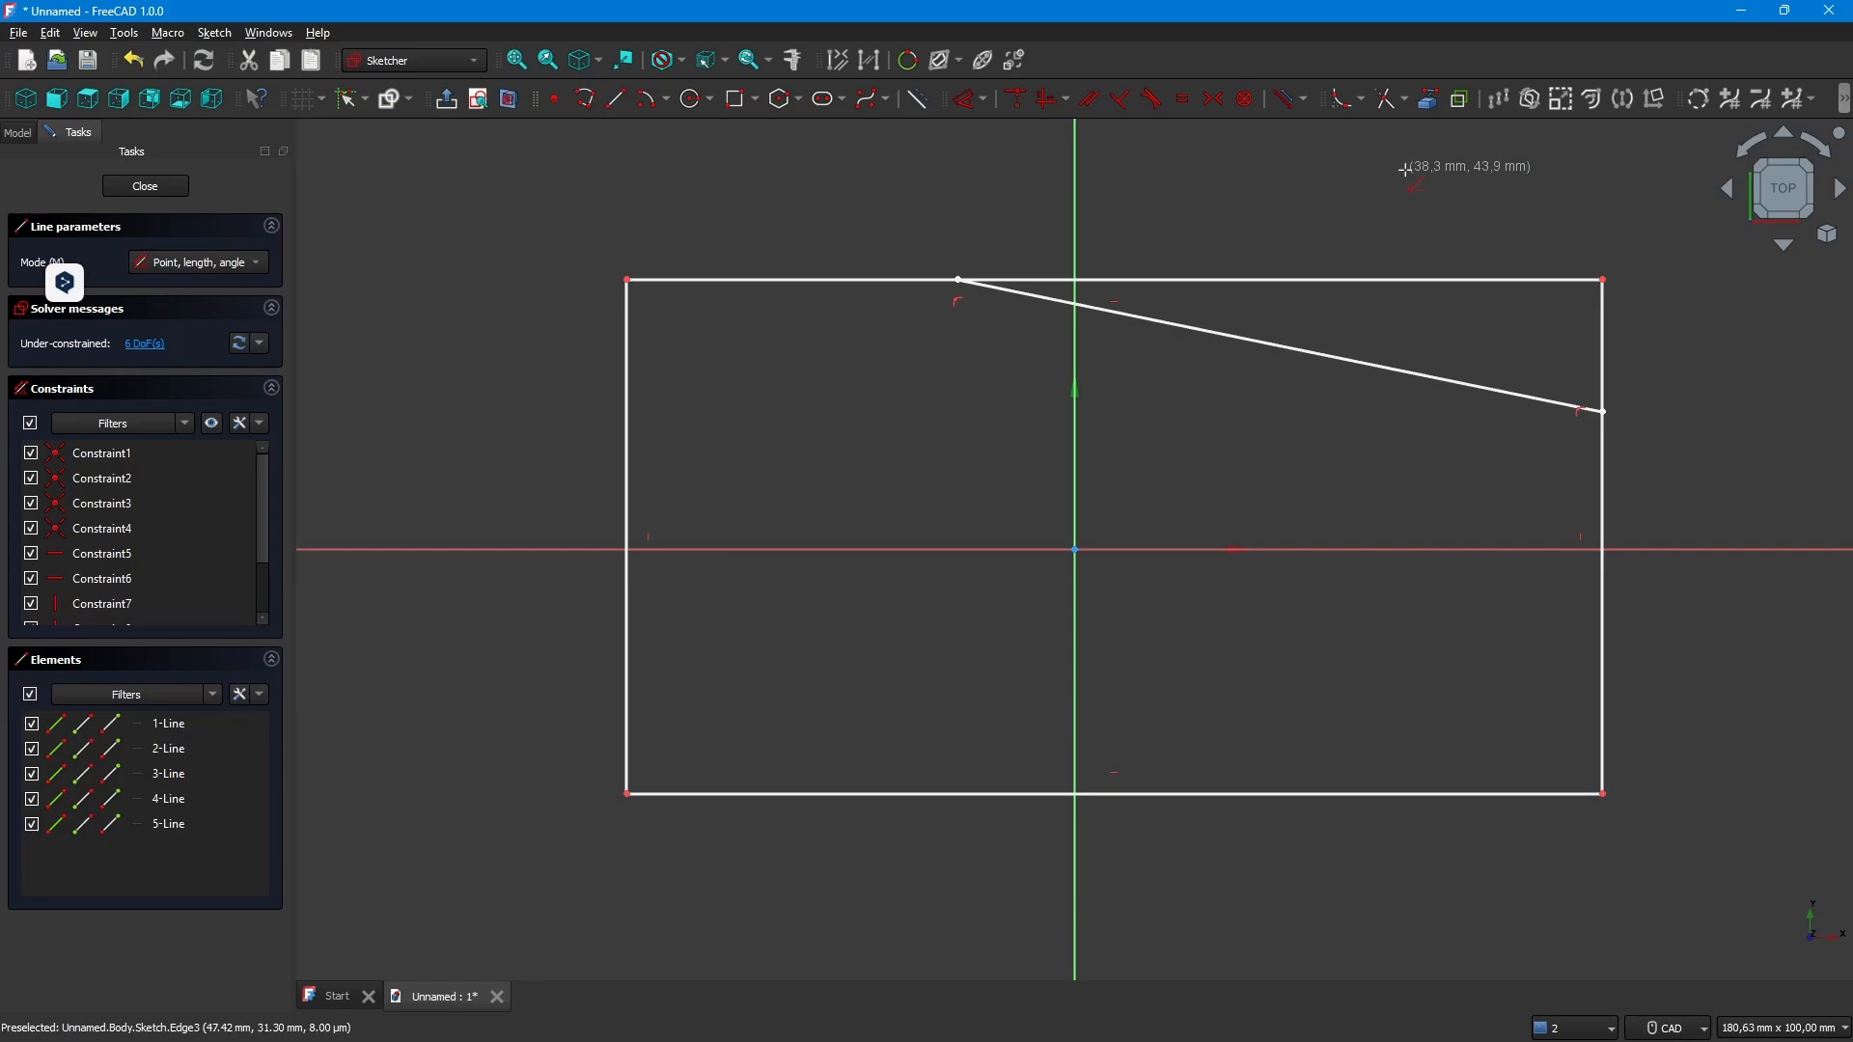
click(1390, 103)
click(1378, 278)
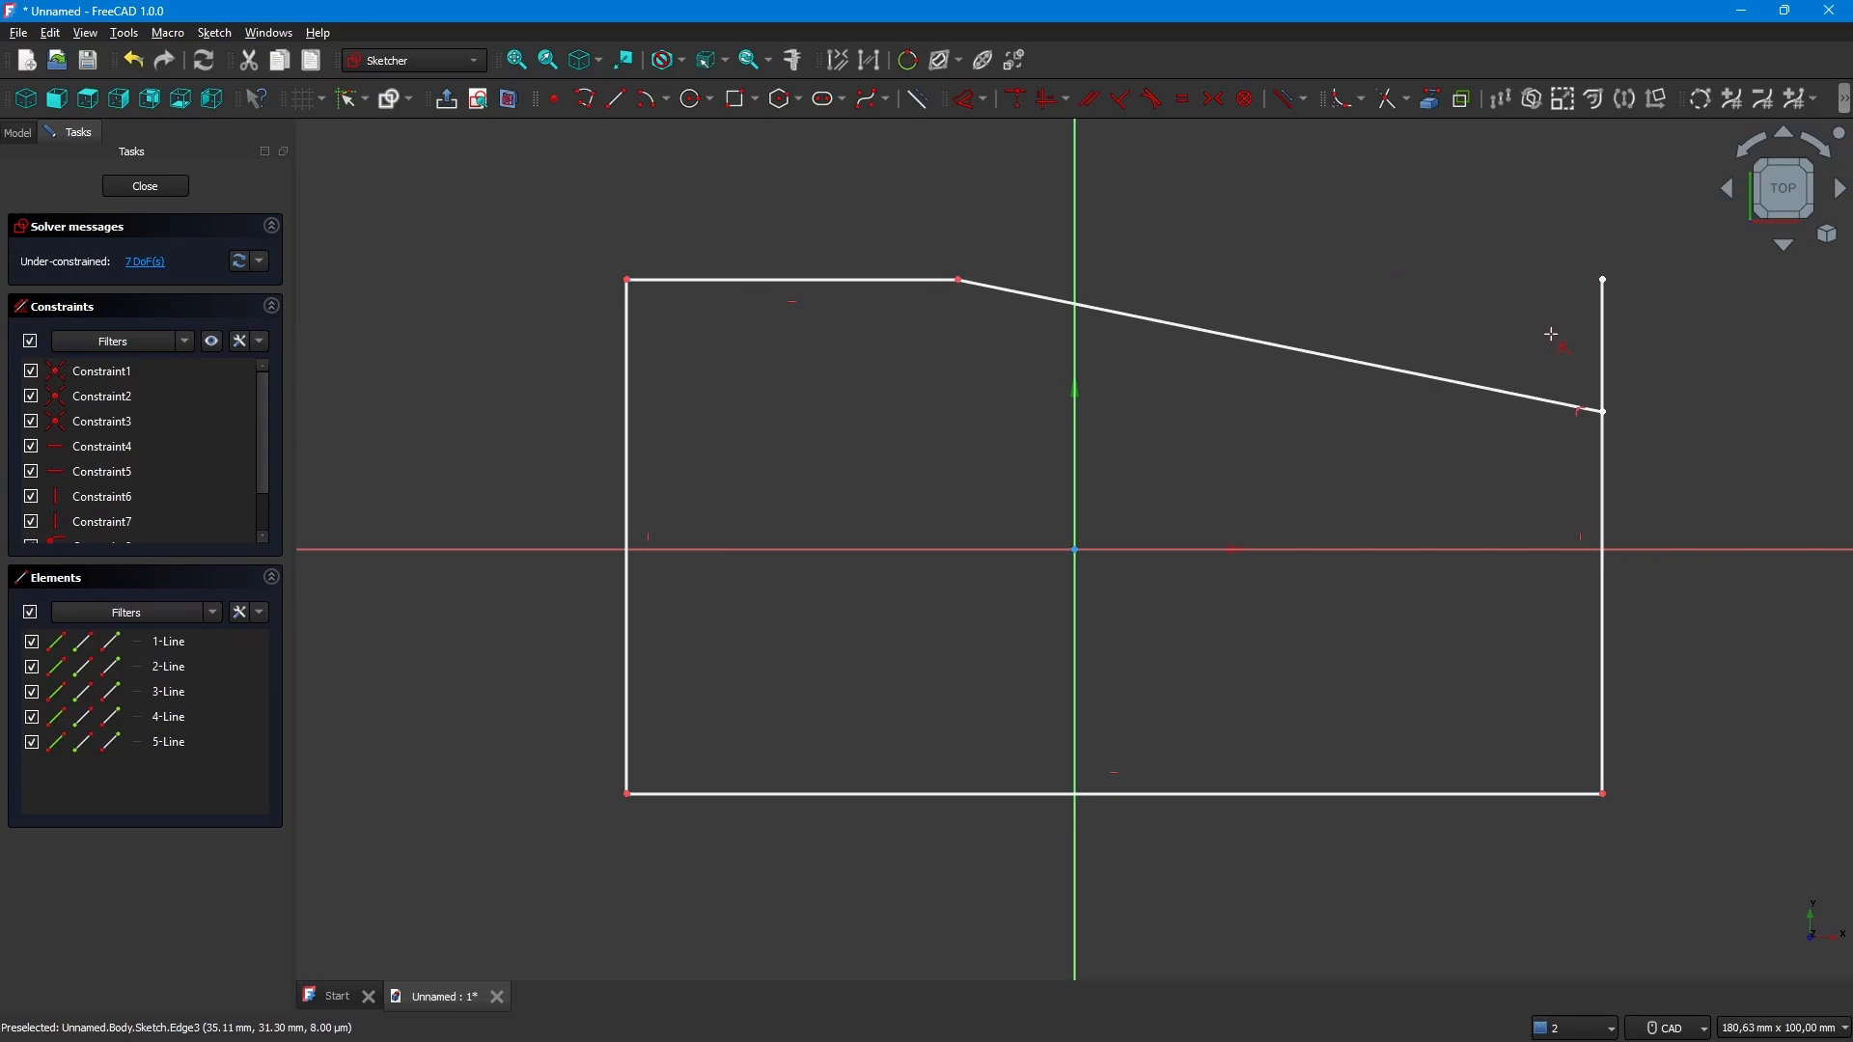
click(1594, 340)
Fillet all five corners of the profile, including the shallow one where the top edge meets the sloped line
click(1341, 102)
click(731, 281)
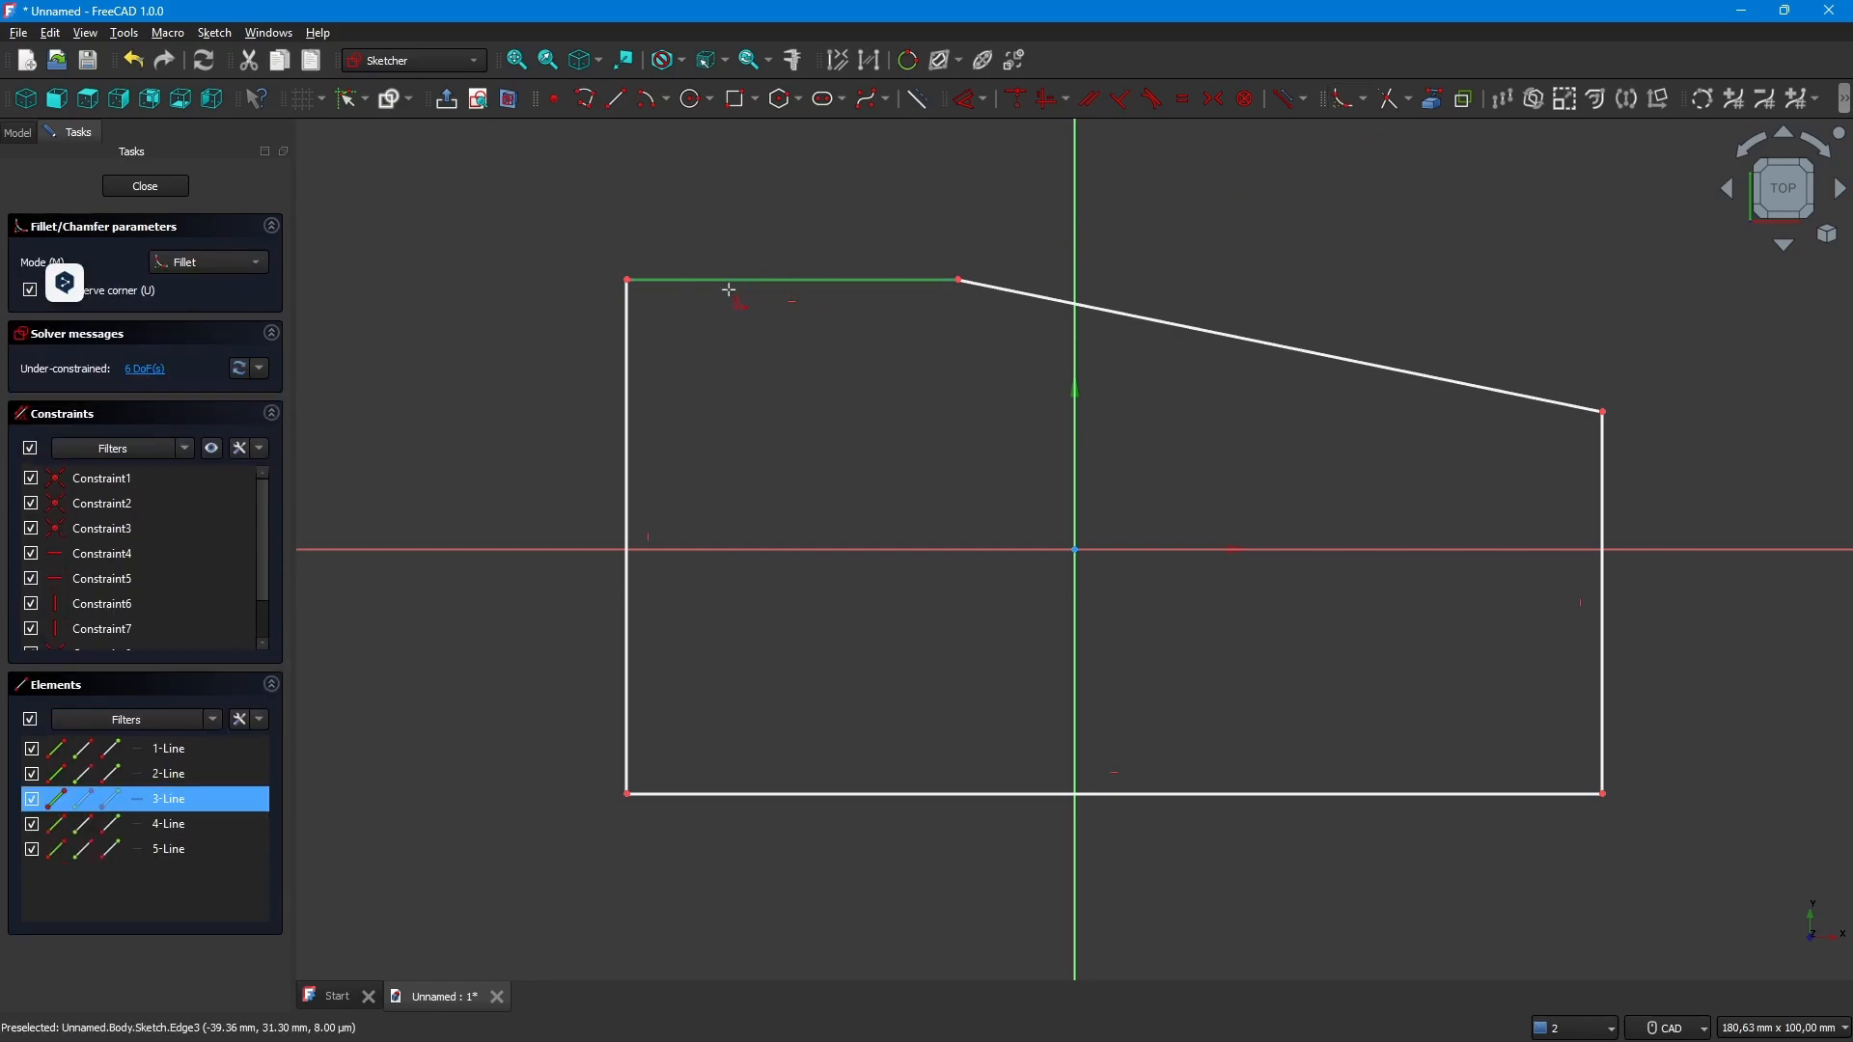
click(632, 371)
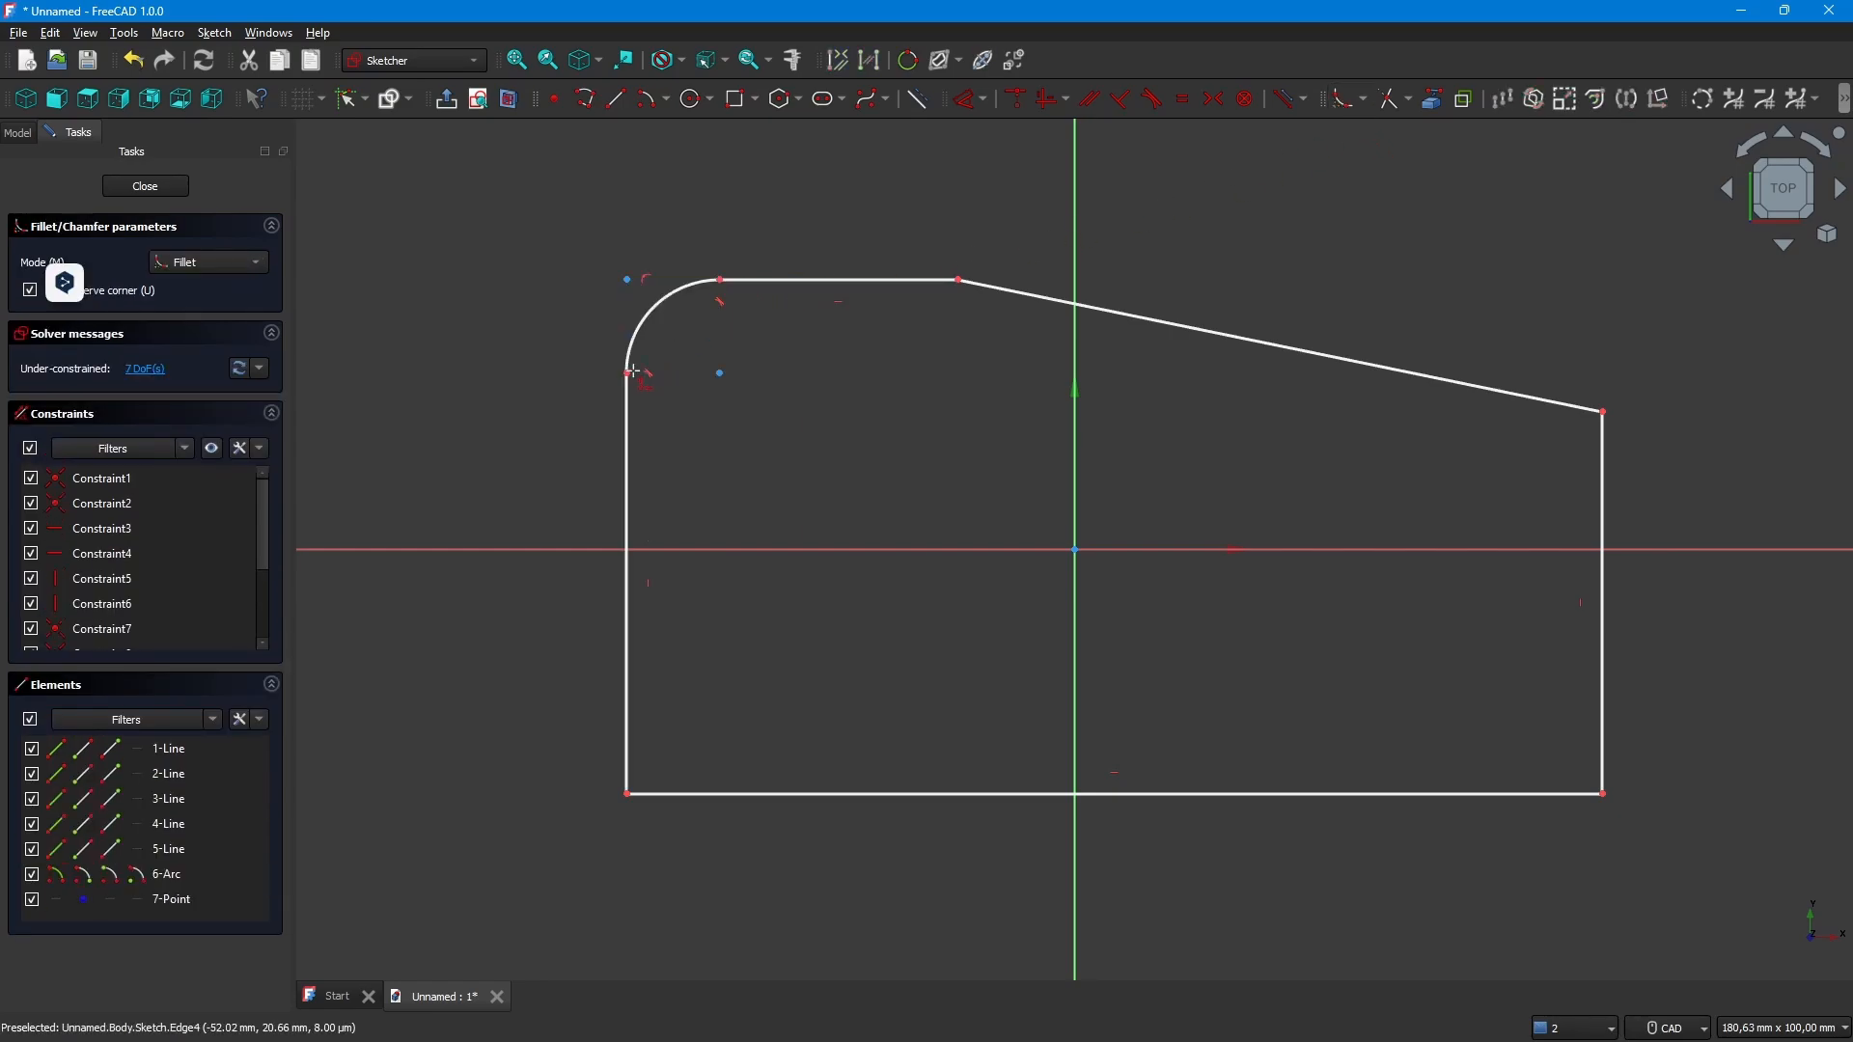
click(628, 691)
click(677, 794)
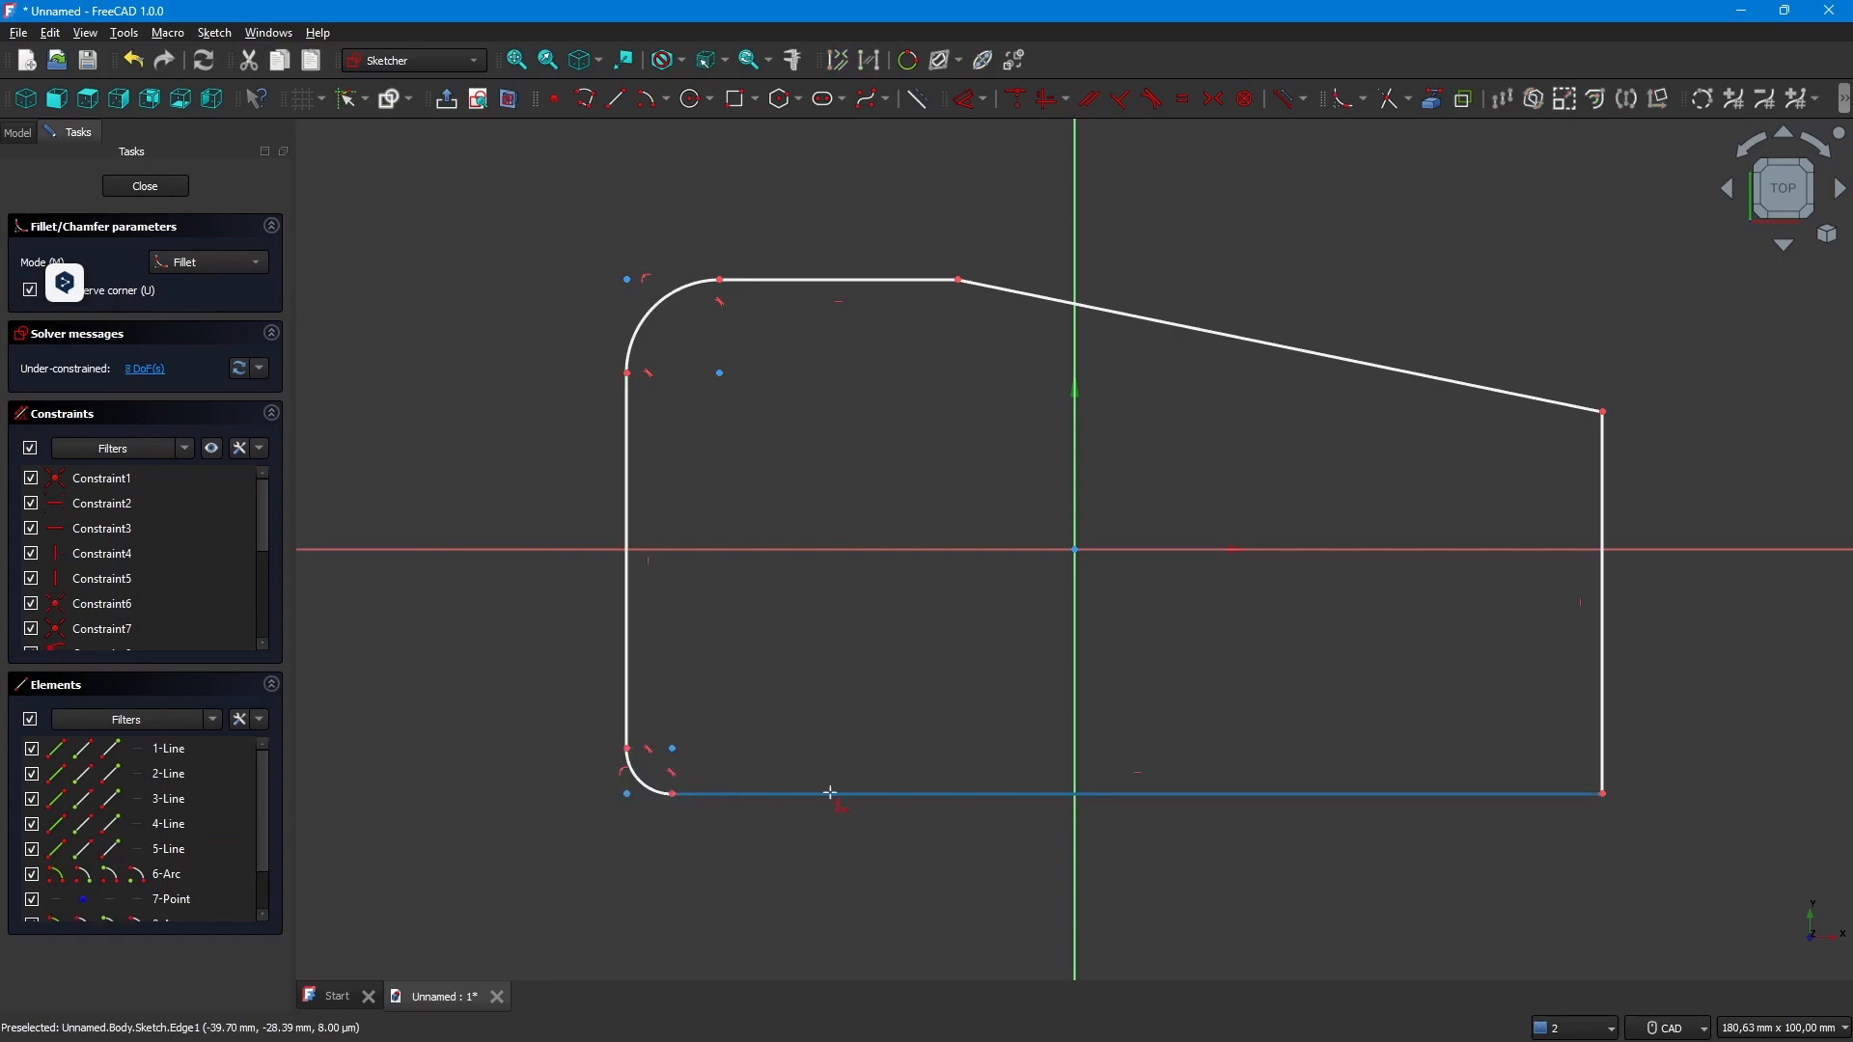
click(1537, 795)
click(1603, 764)
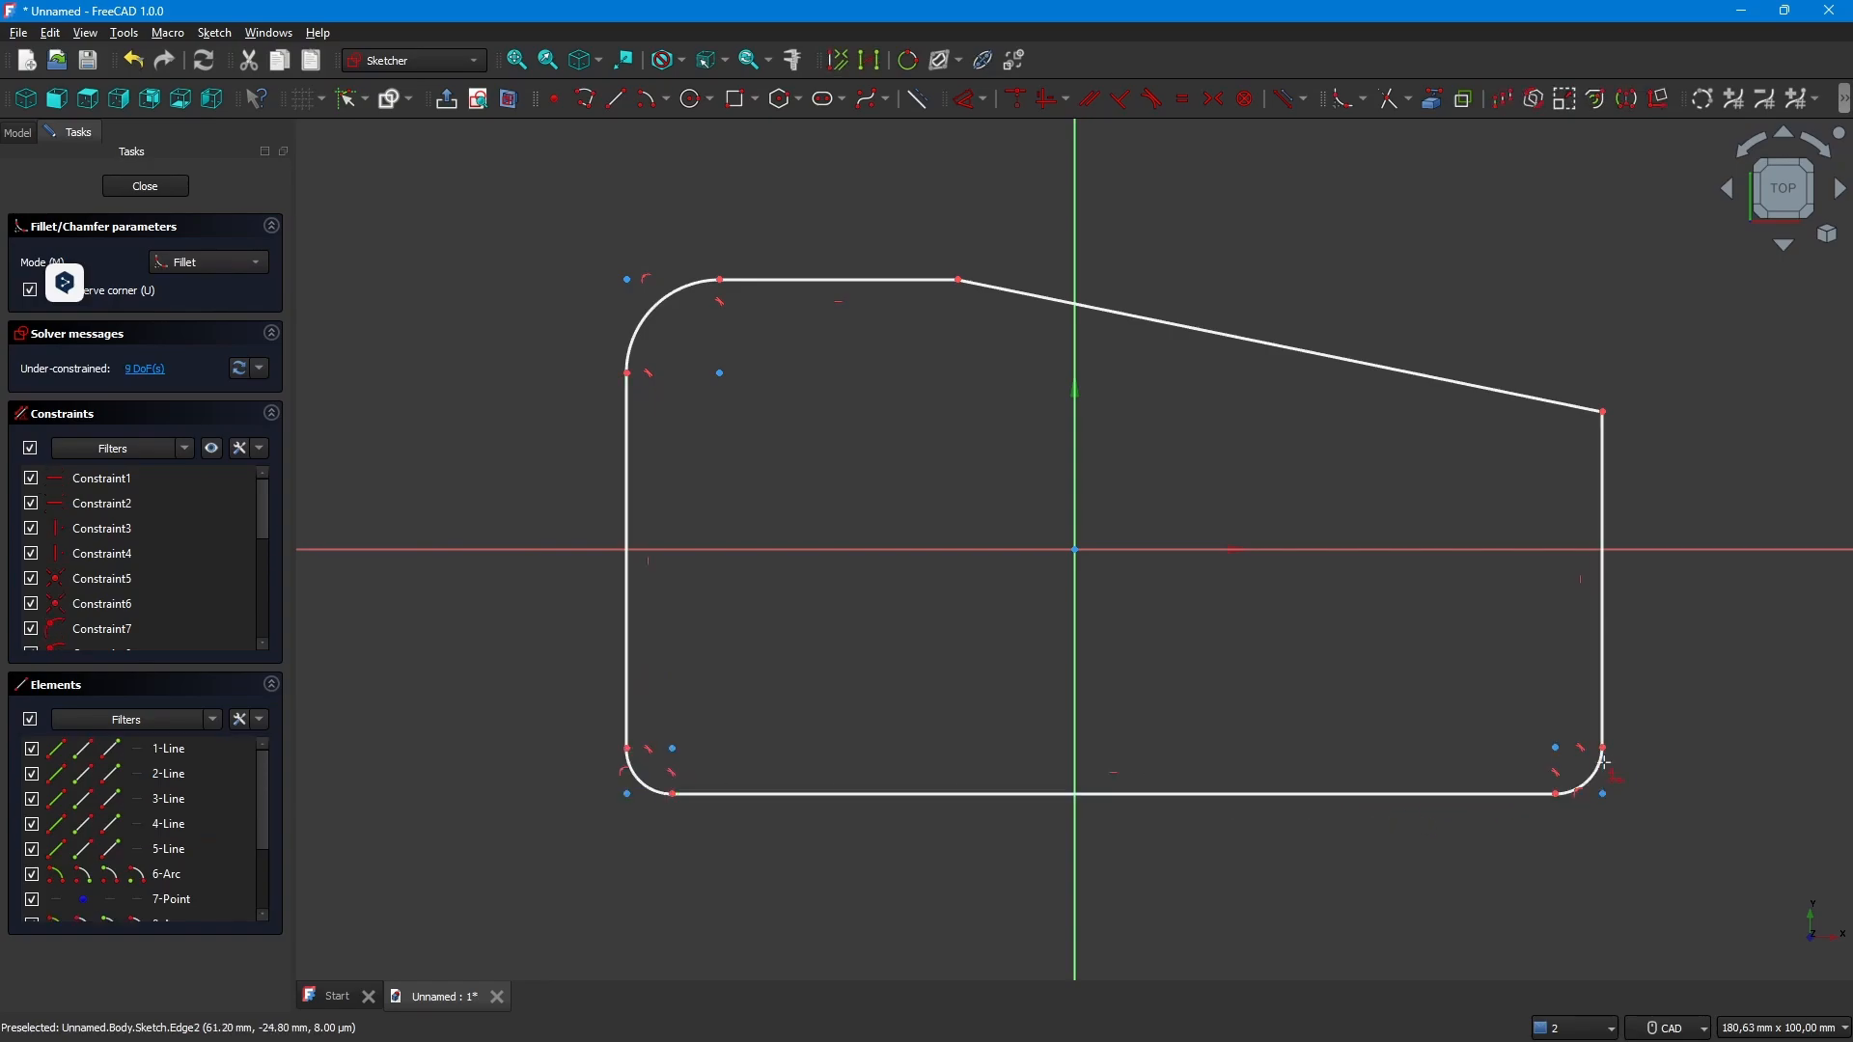
click(1598, 475)
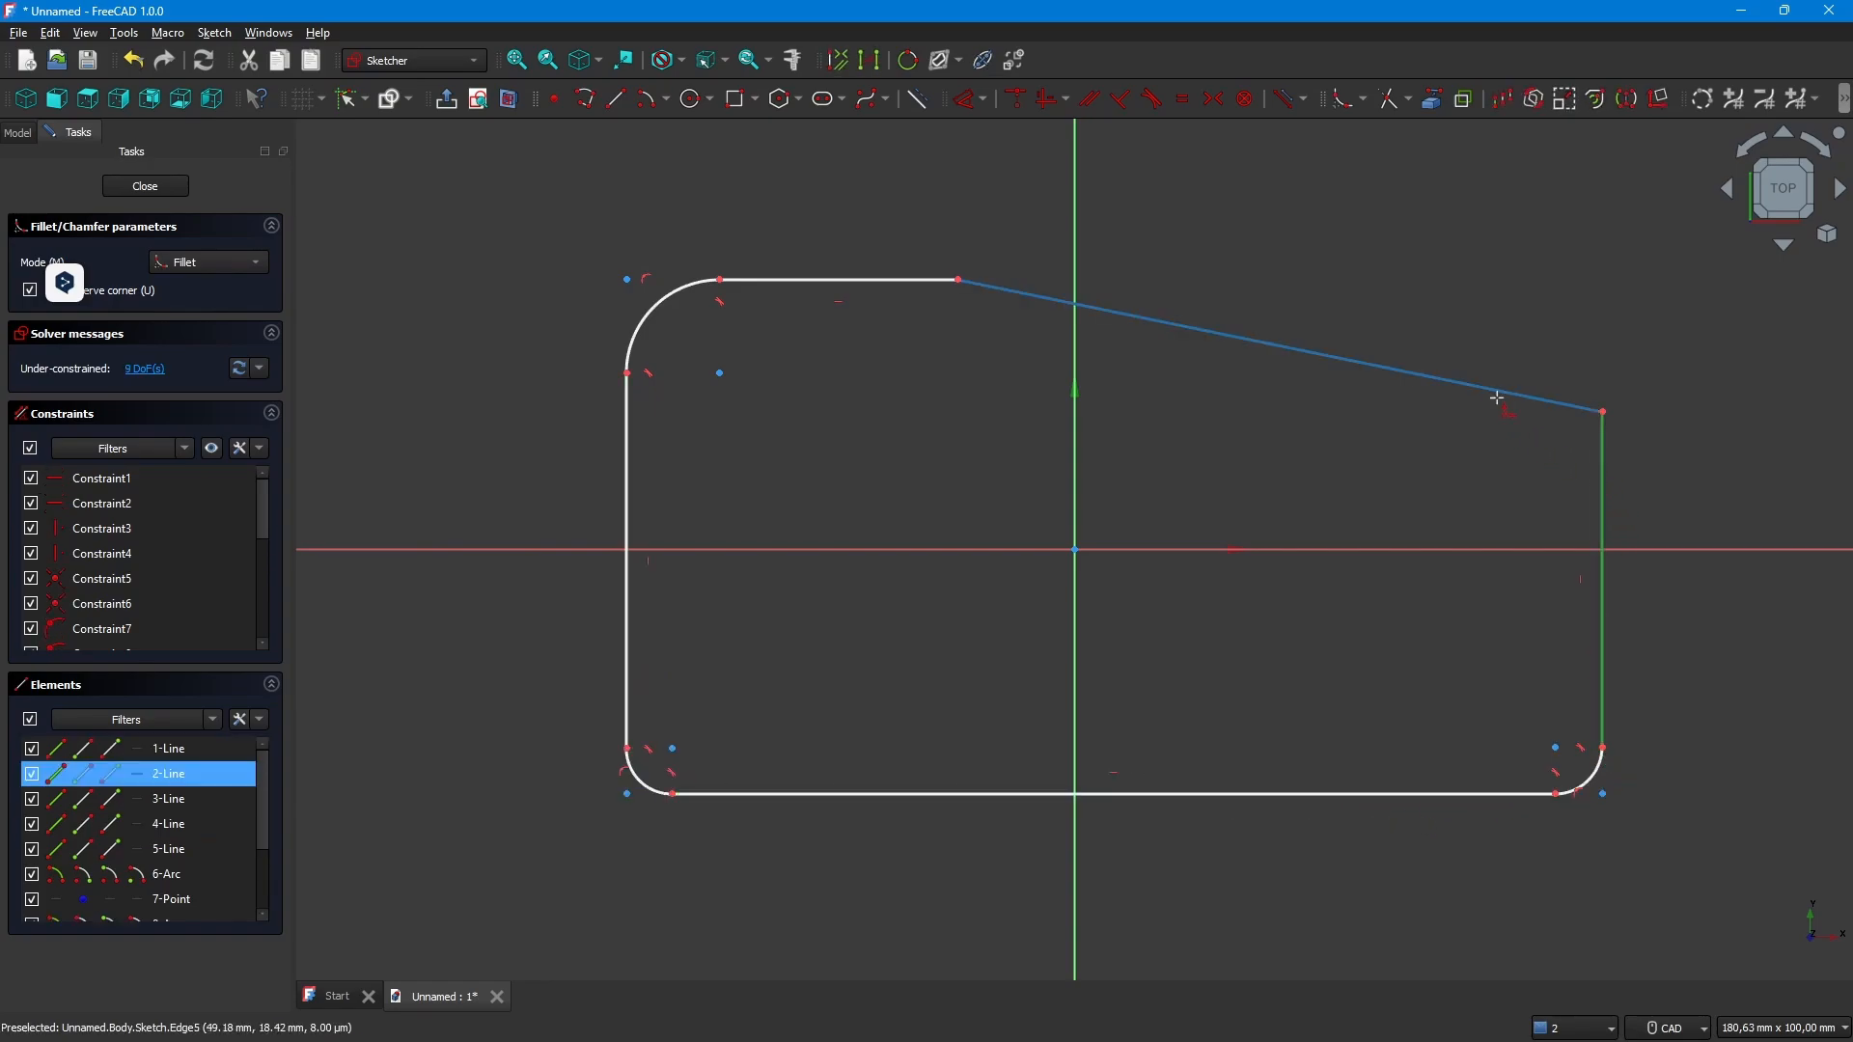
click(1497, 390)
click(1035, 302)
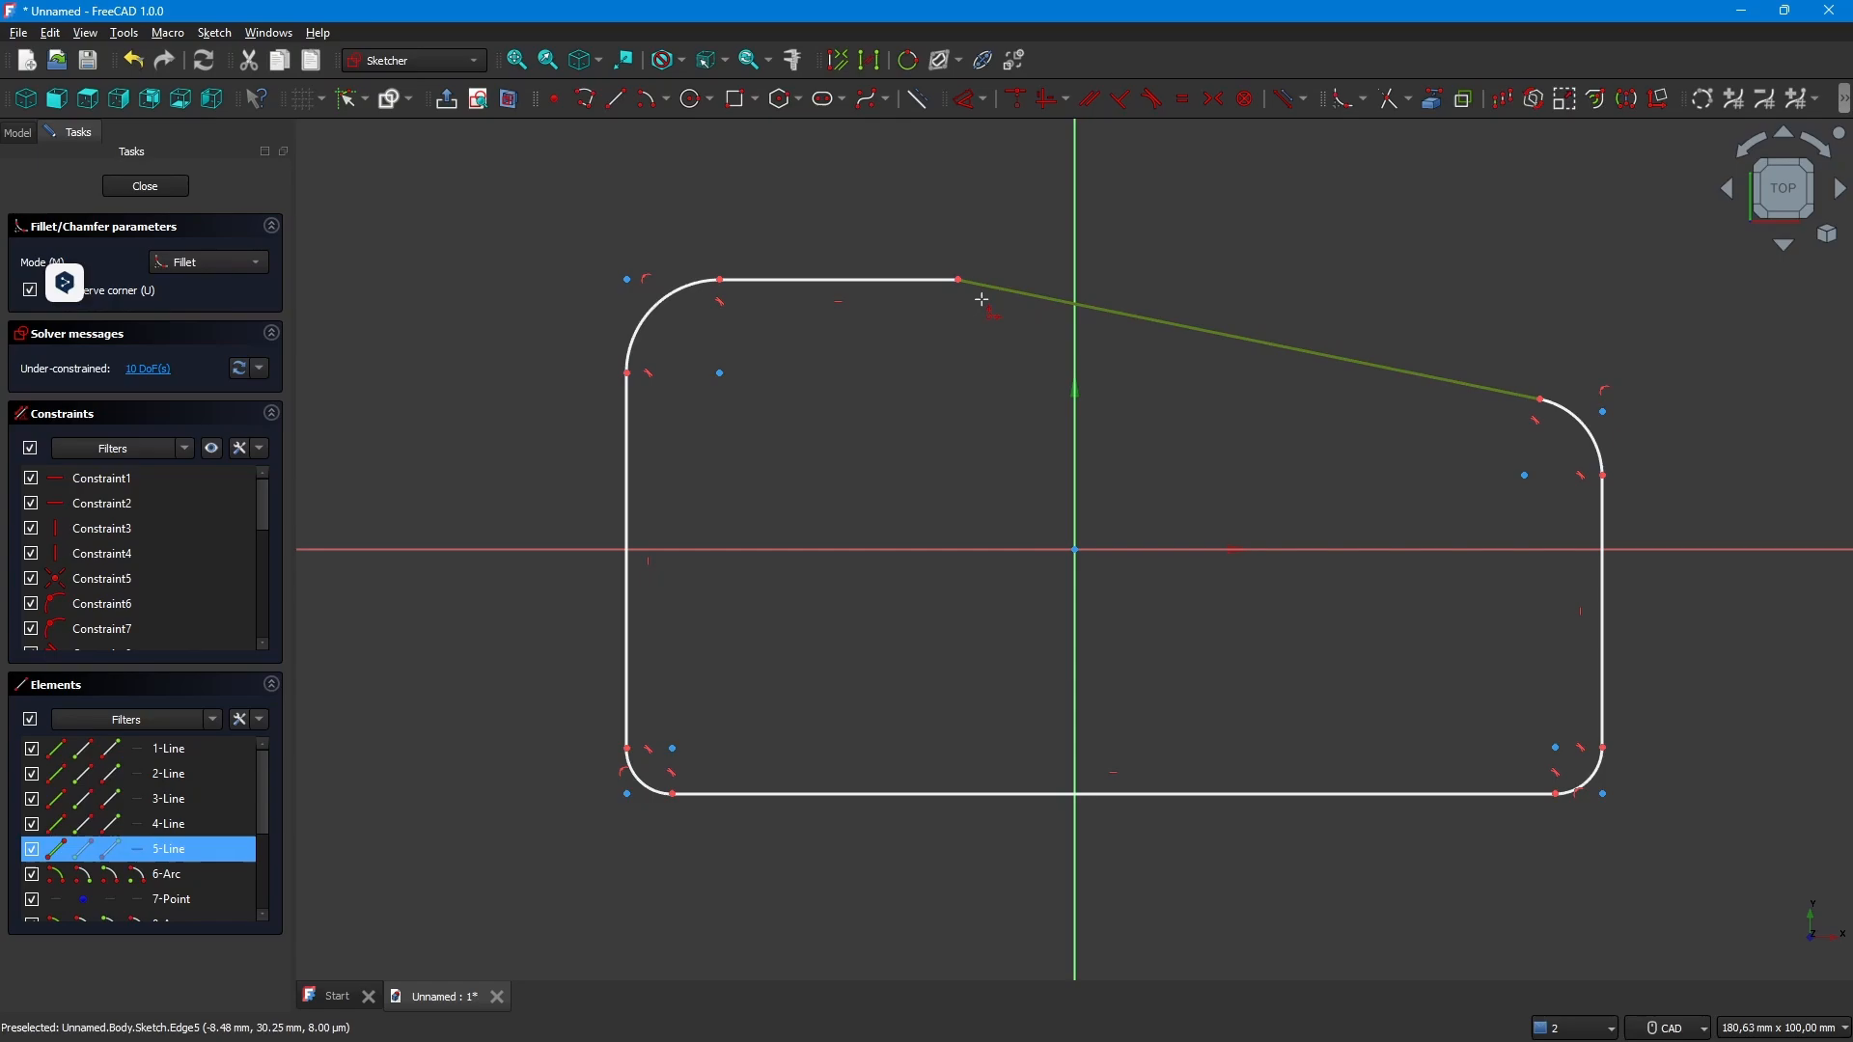
click(885, 281)
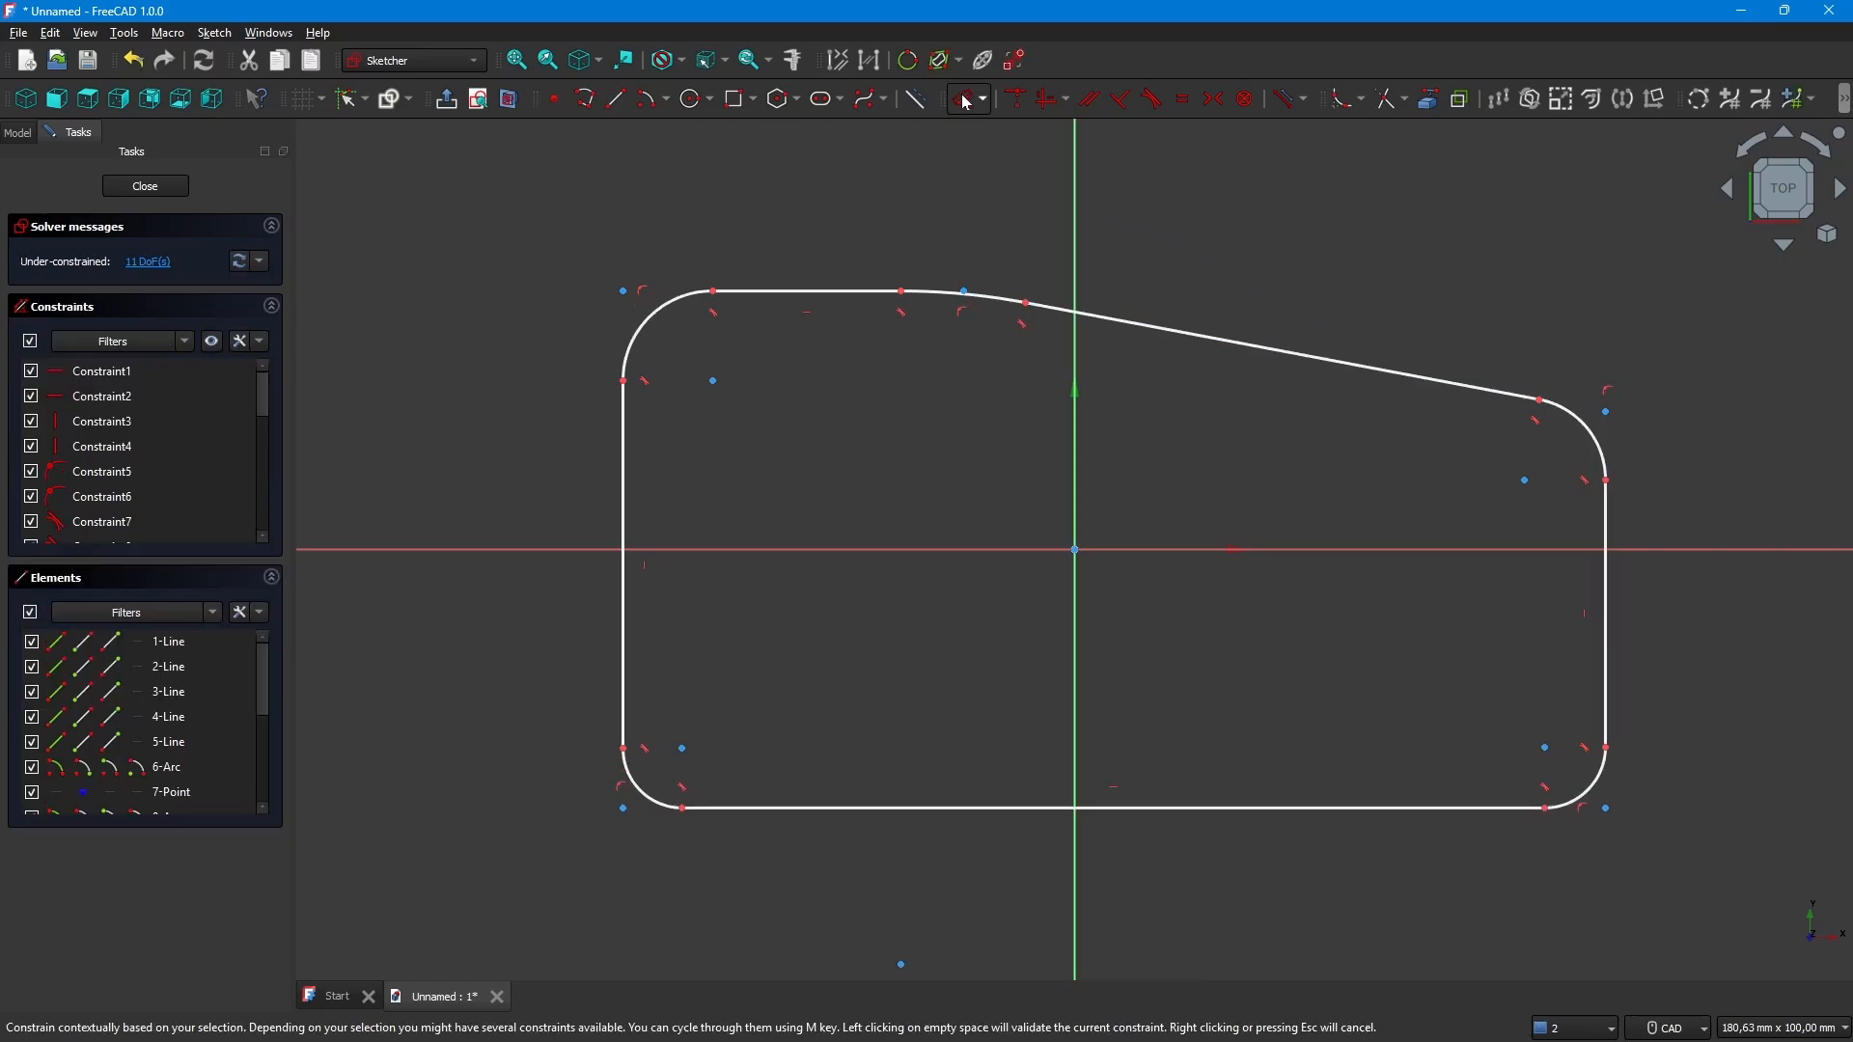
Dimension the distance from the profile's bottom edge to the horizontal axis as 30 mm
click(968, 100)
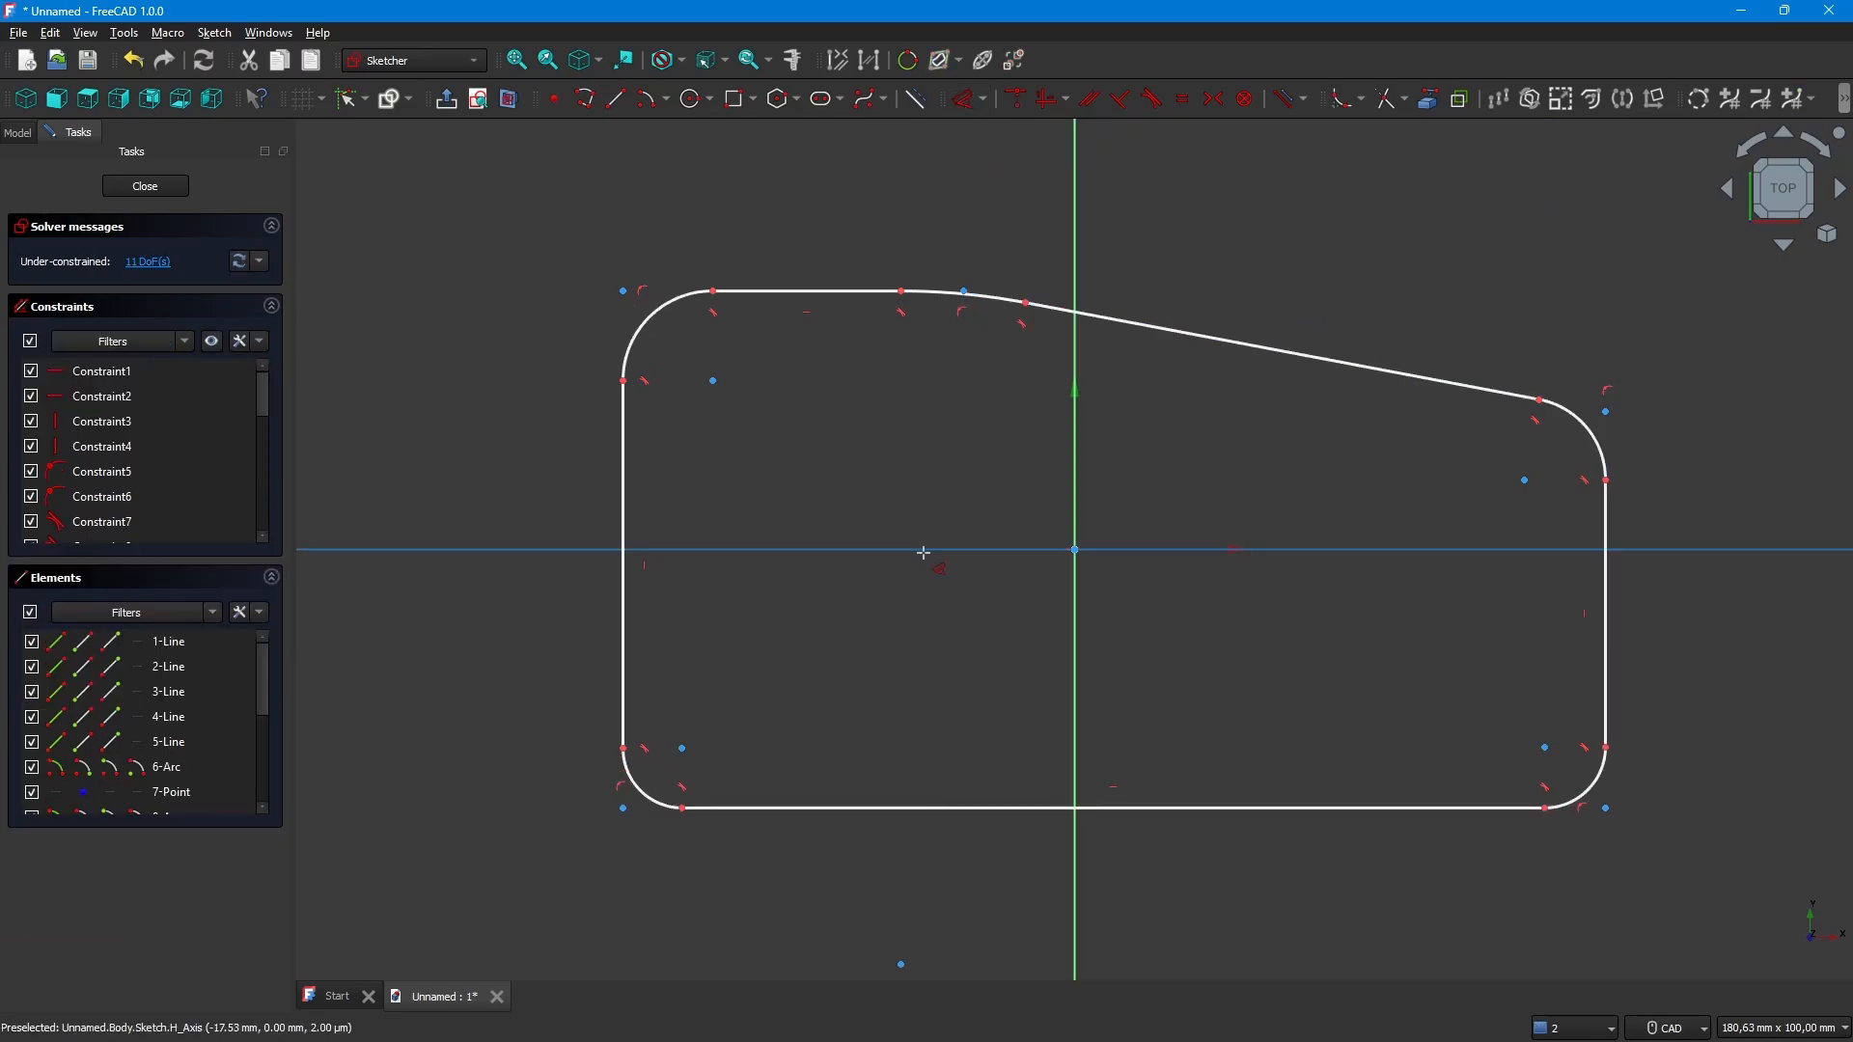
click(902, 798)
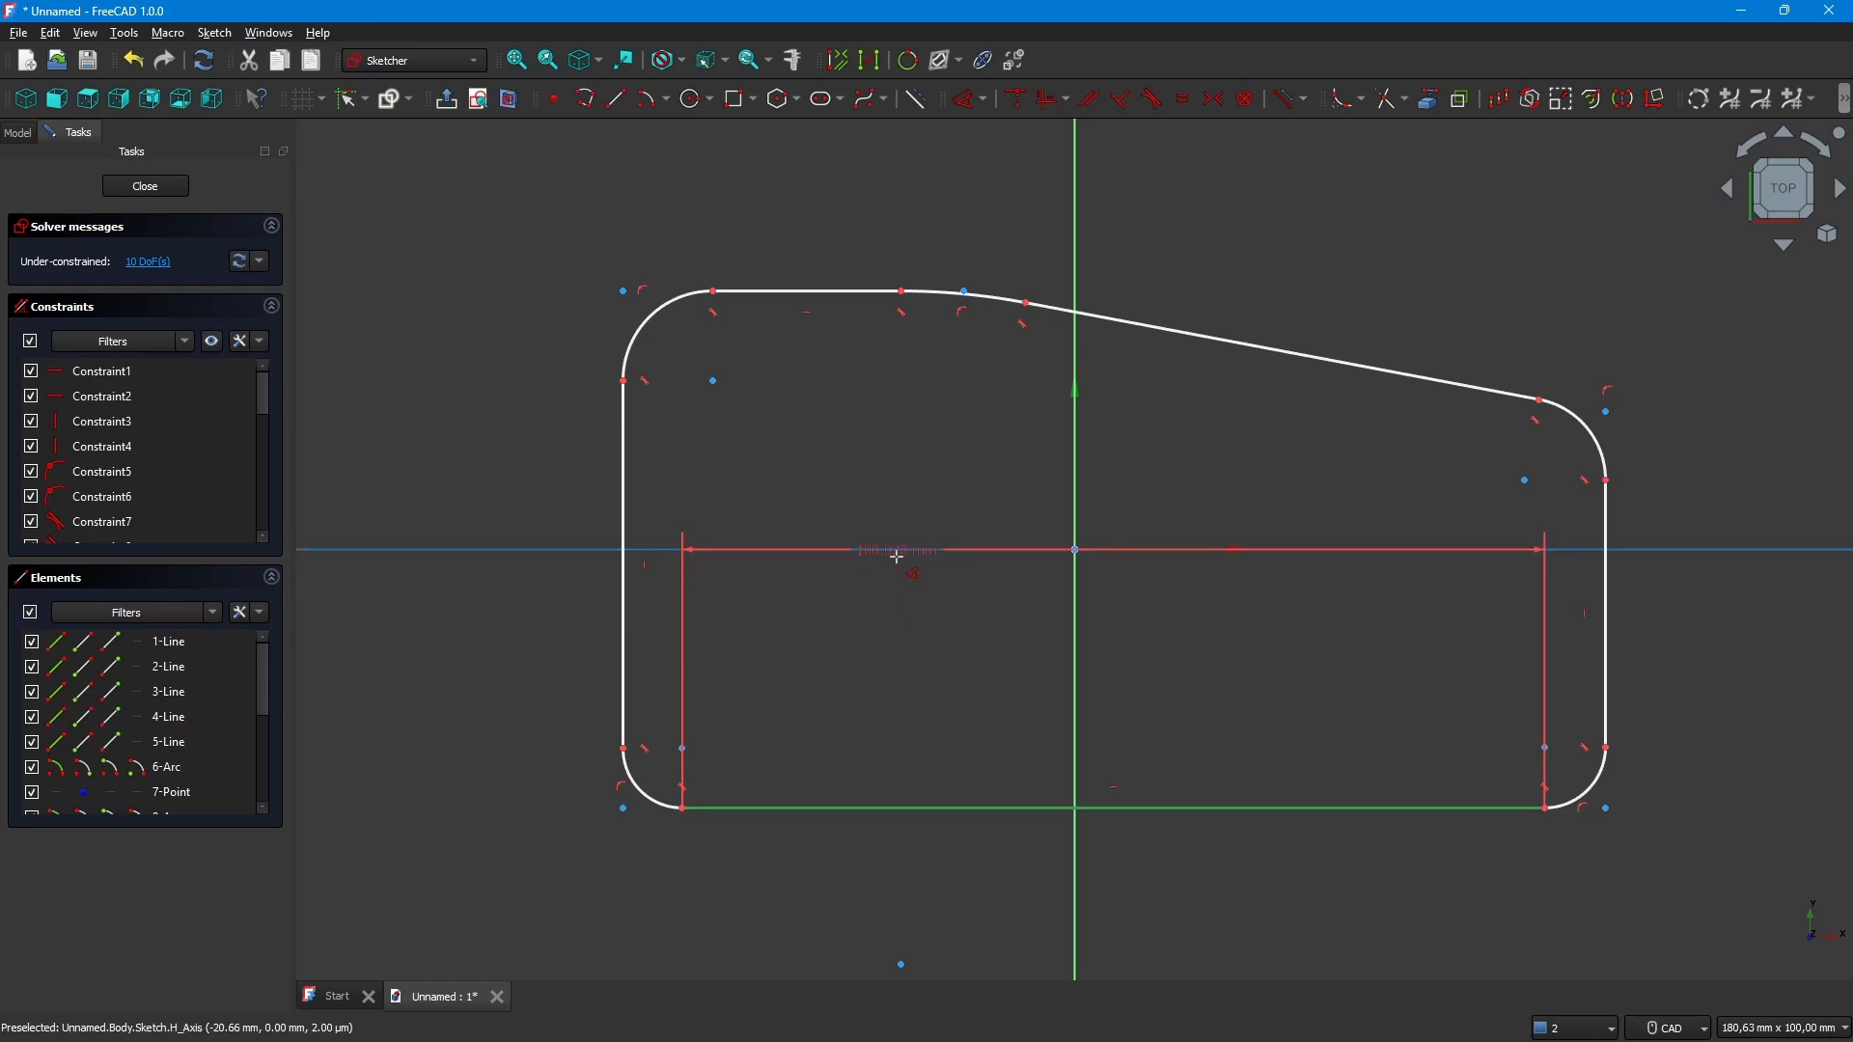
click(897, 681)
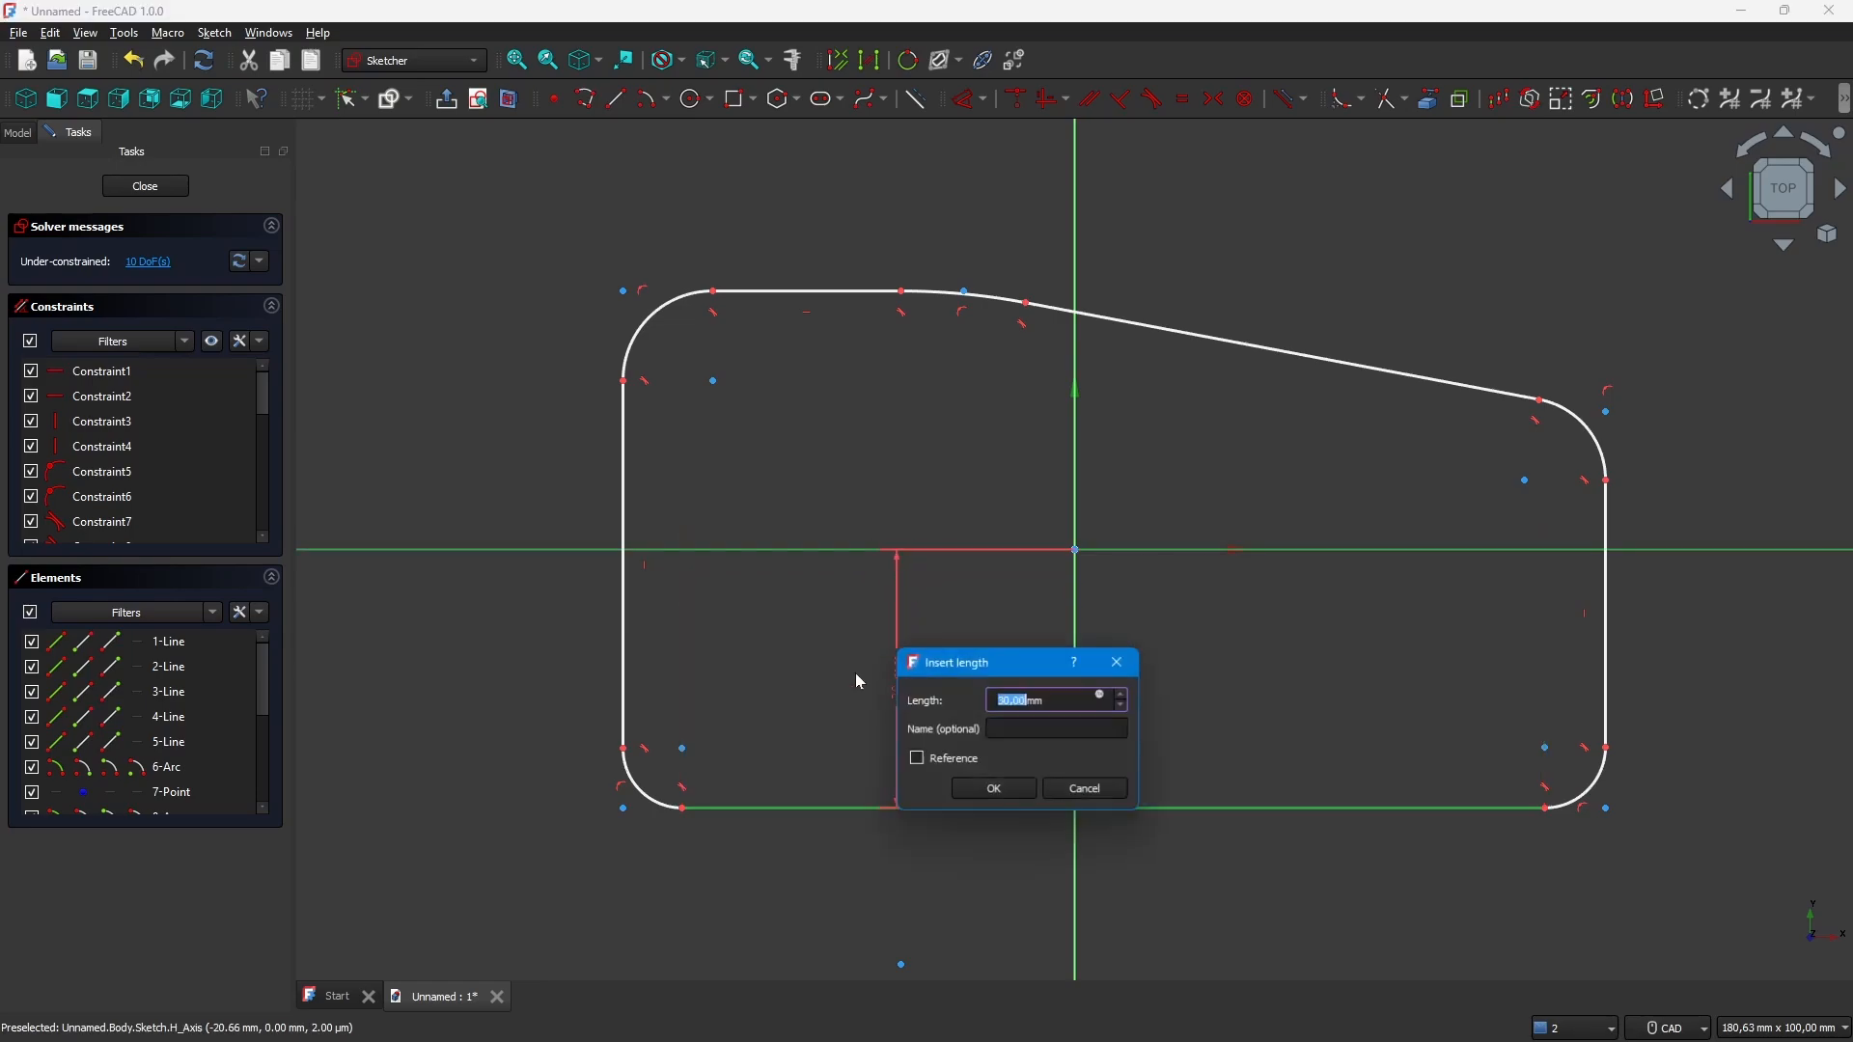
text(30)
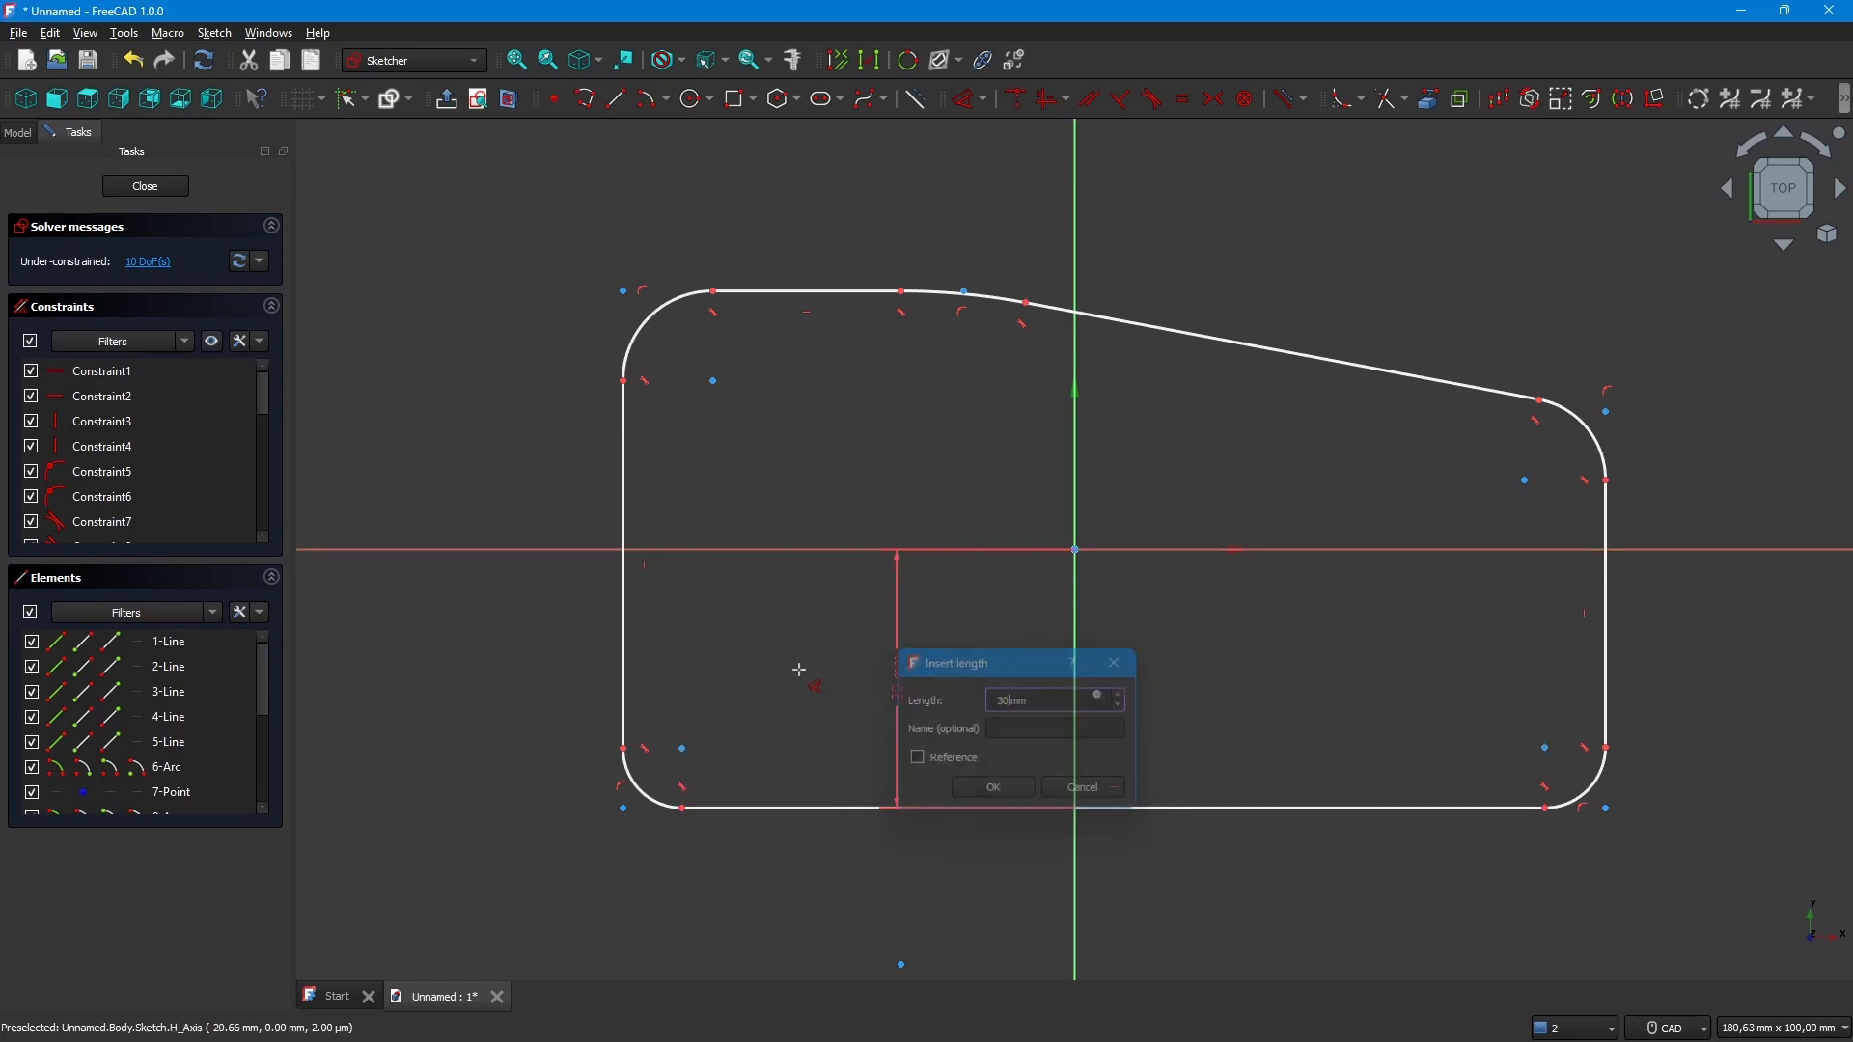
key(Return)
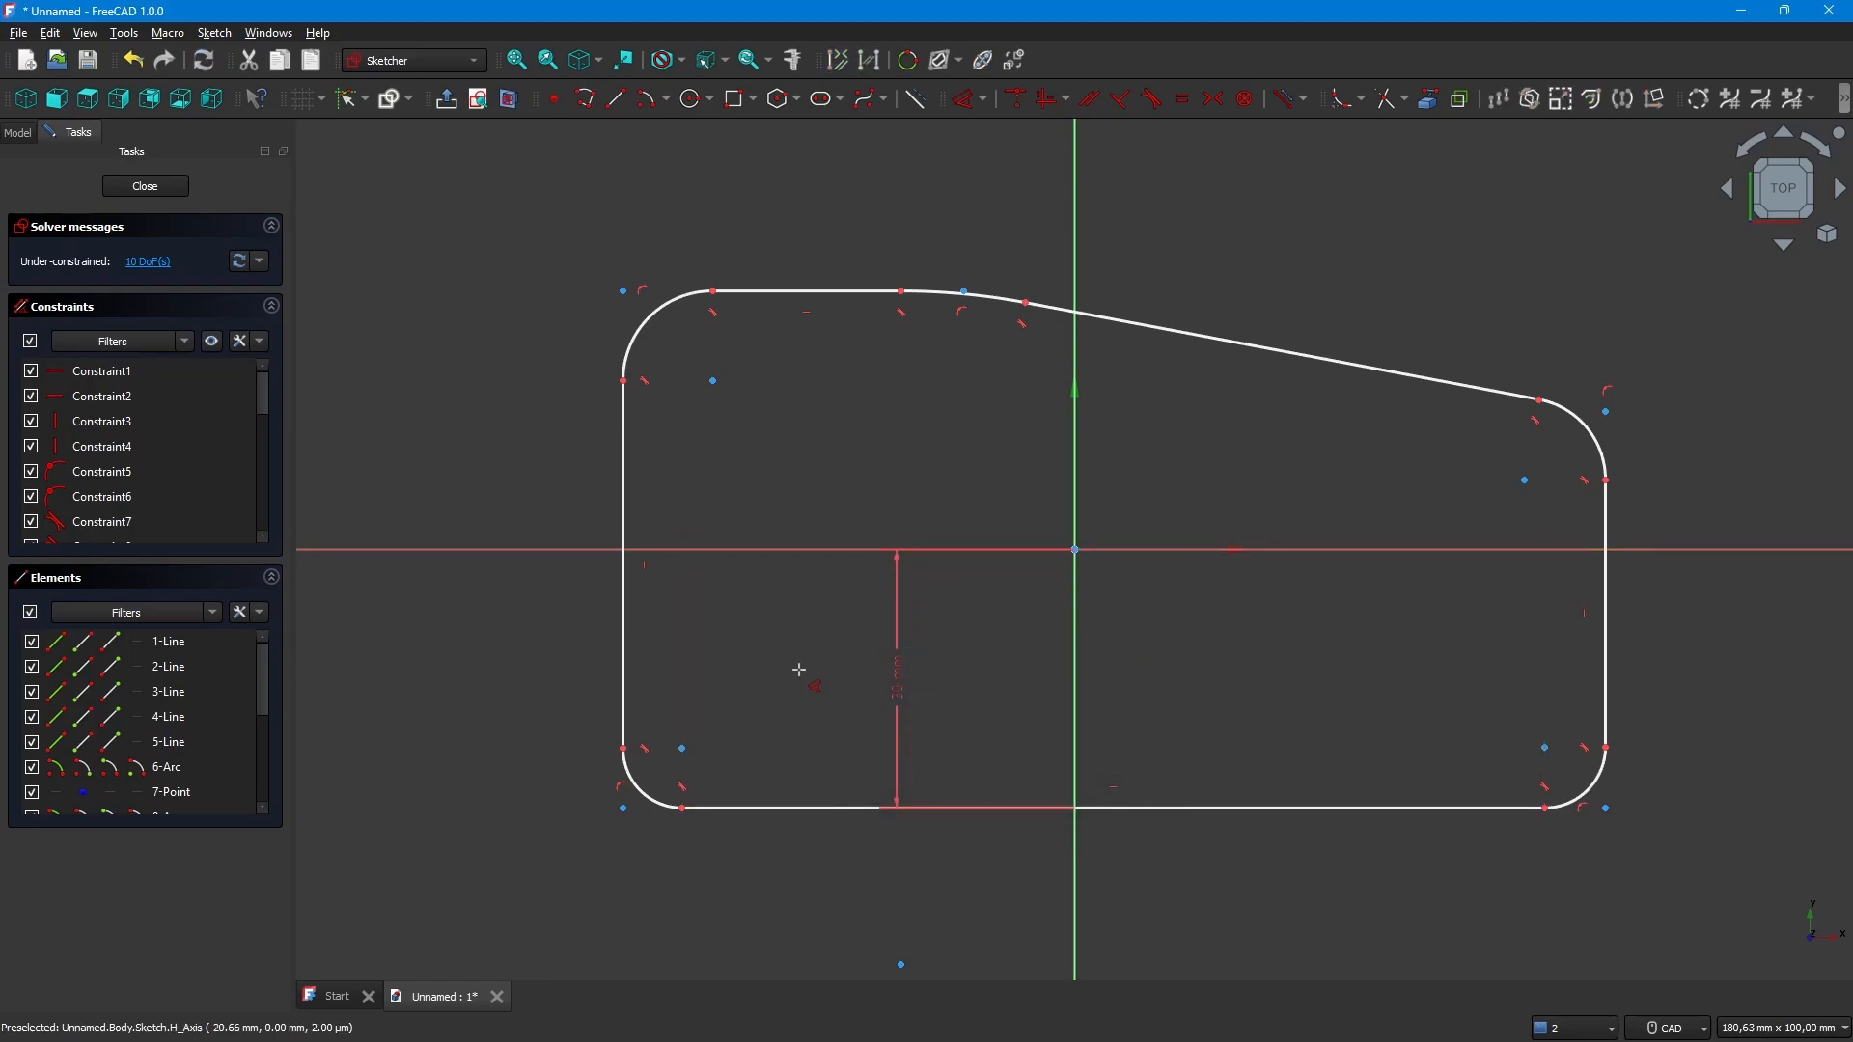
Dimension the vertical distance between the profile's bottom and top edges as 60 mm
click(785, 803)
click(791, 292)
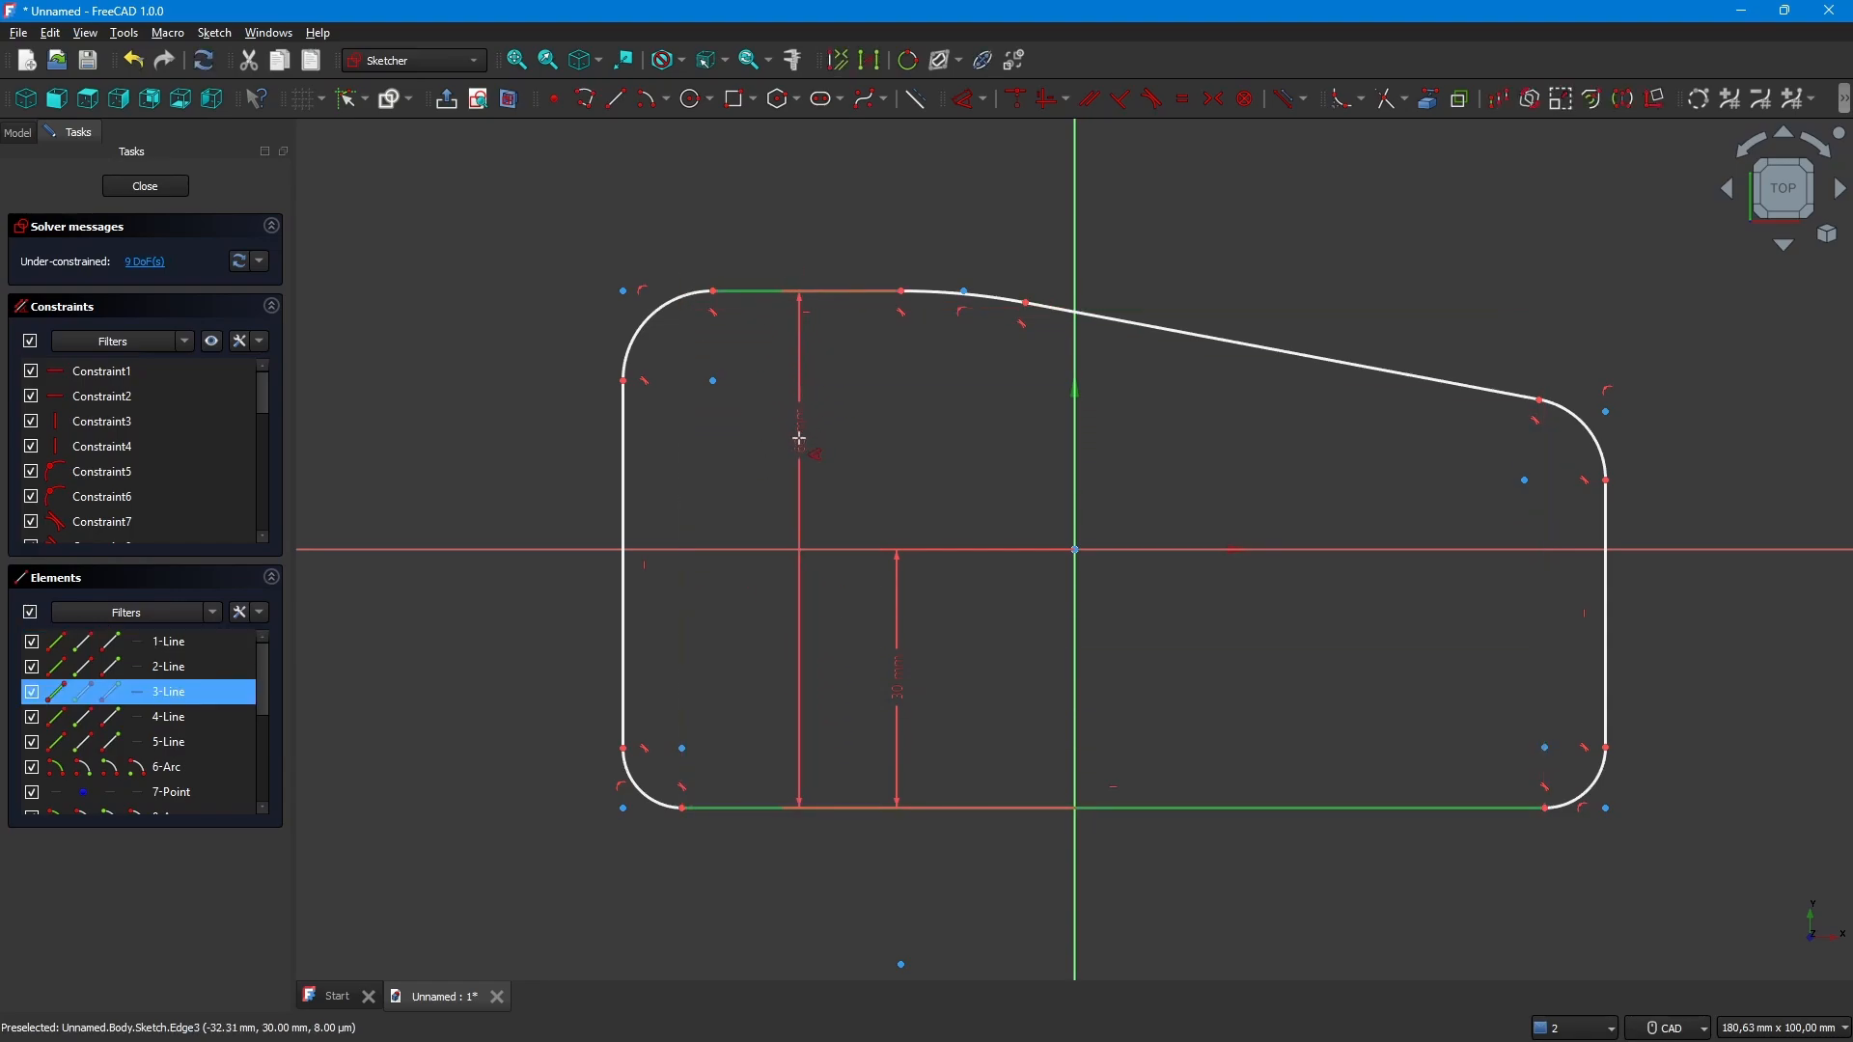
click(793, 463)
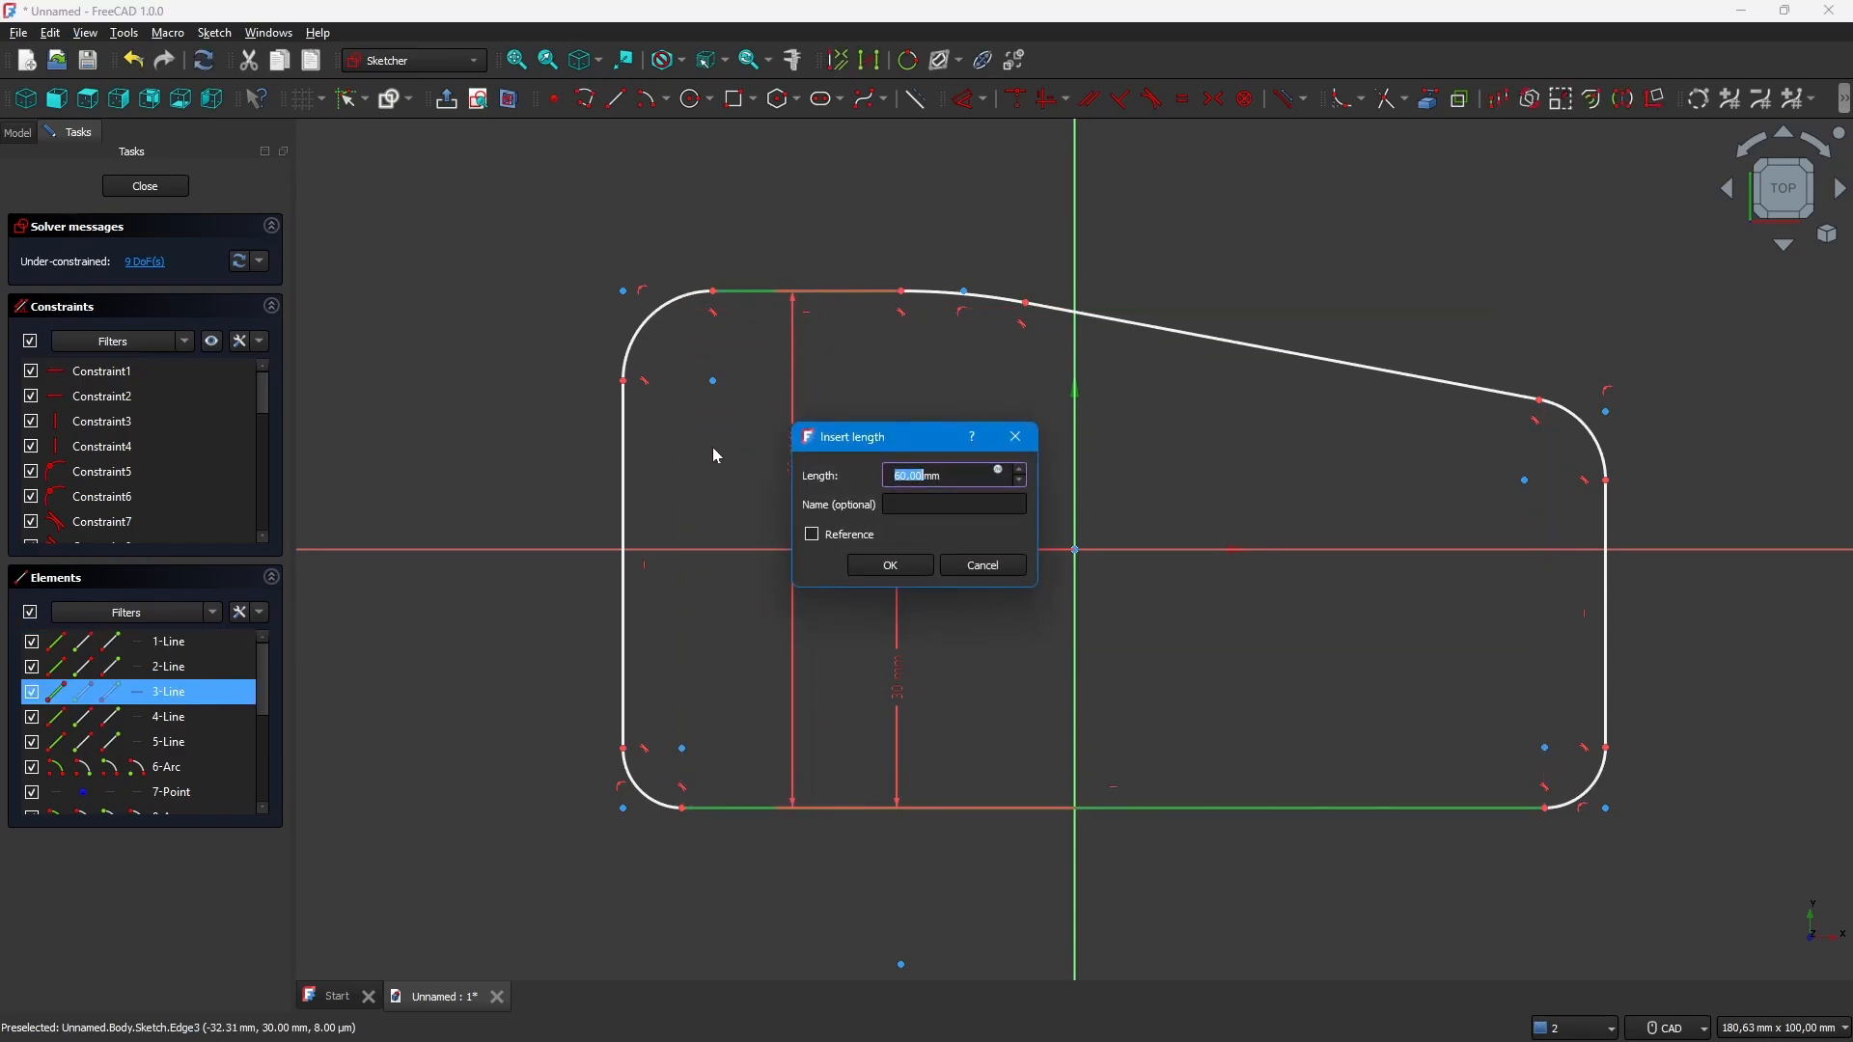
text(60)
key(Return)
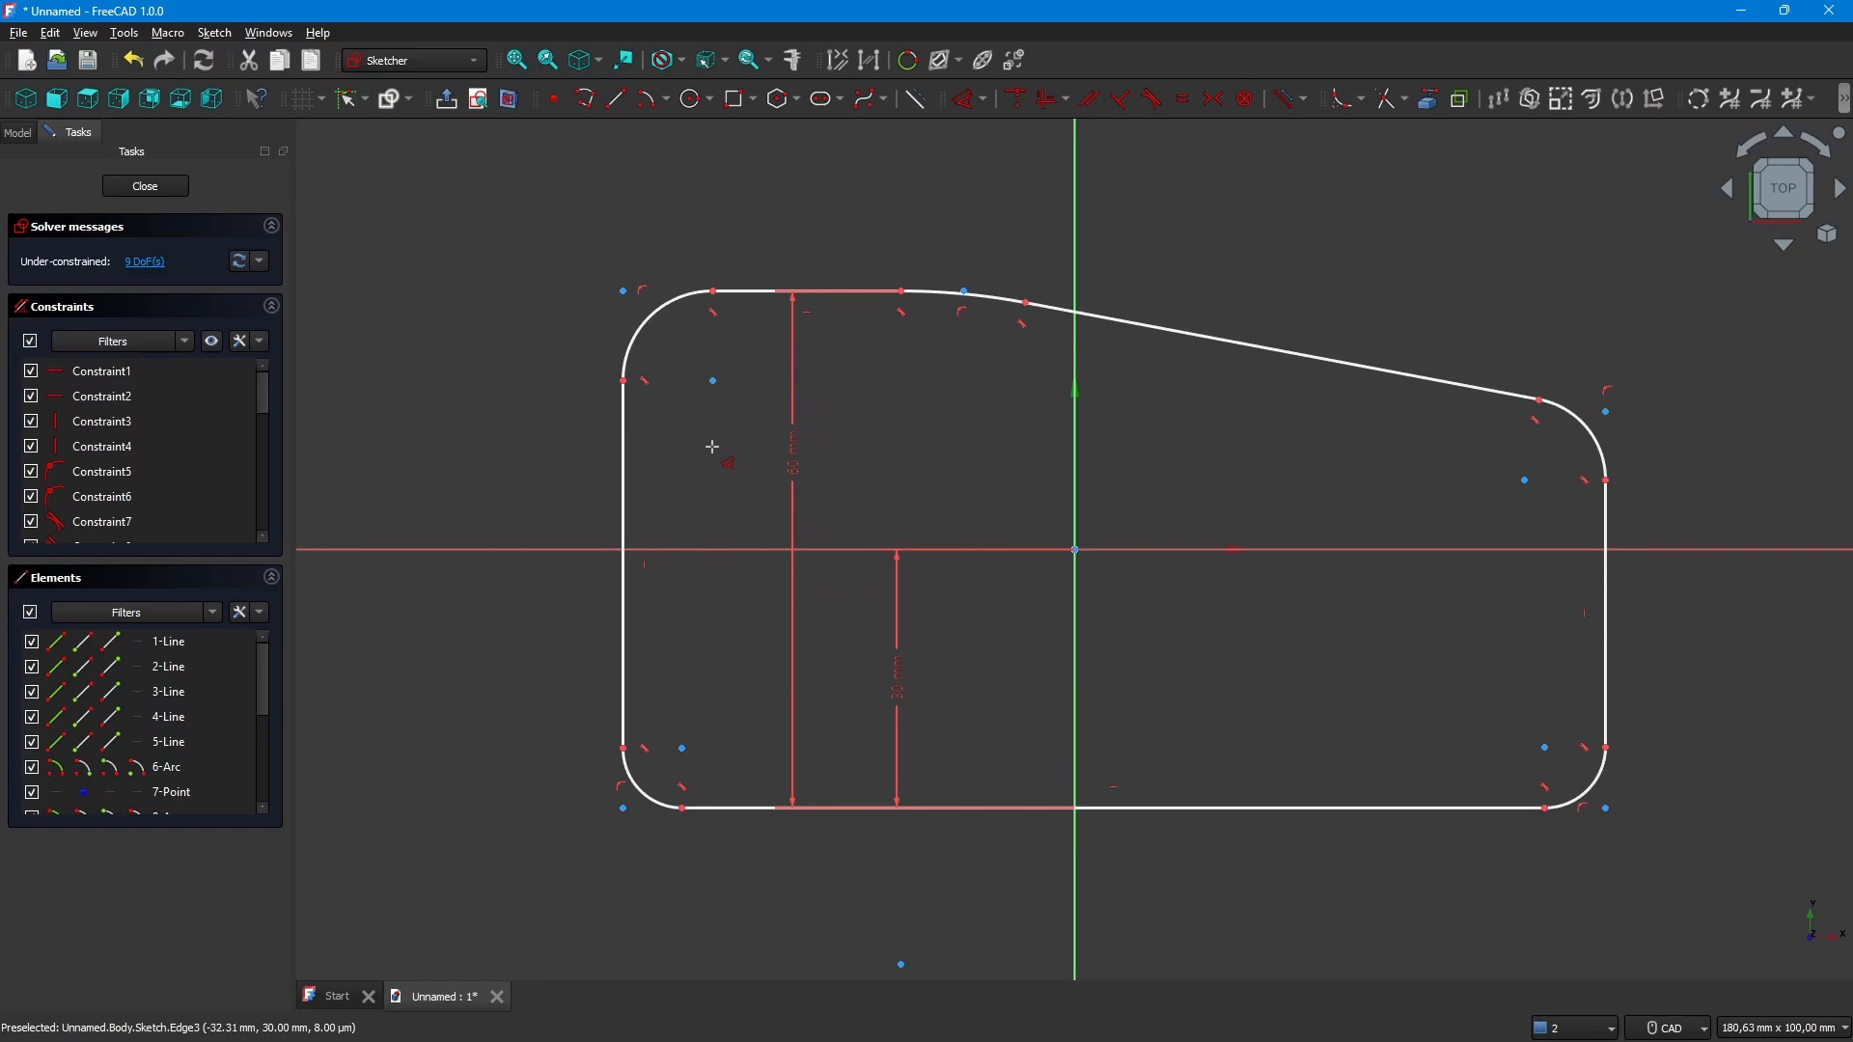
Dimension the distance from the vertical axis to the profile's right edge as 50 mm
click(1076, 695)
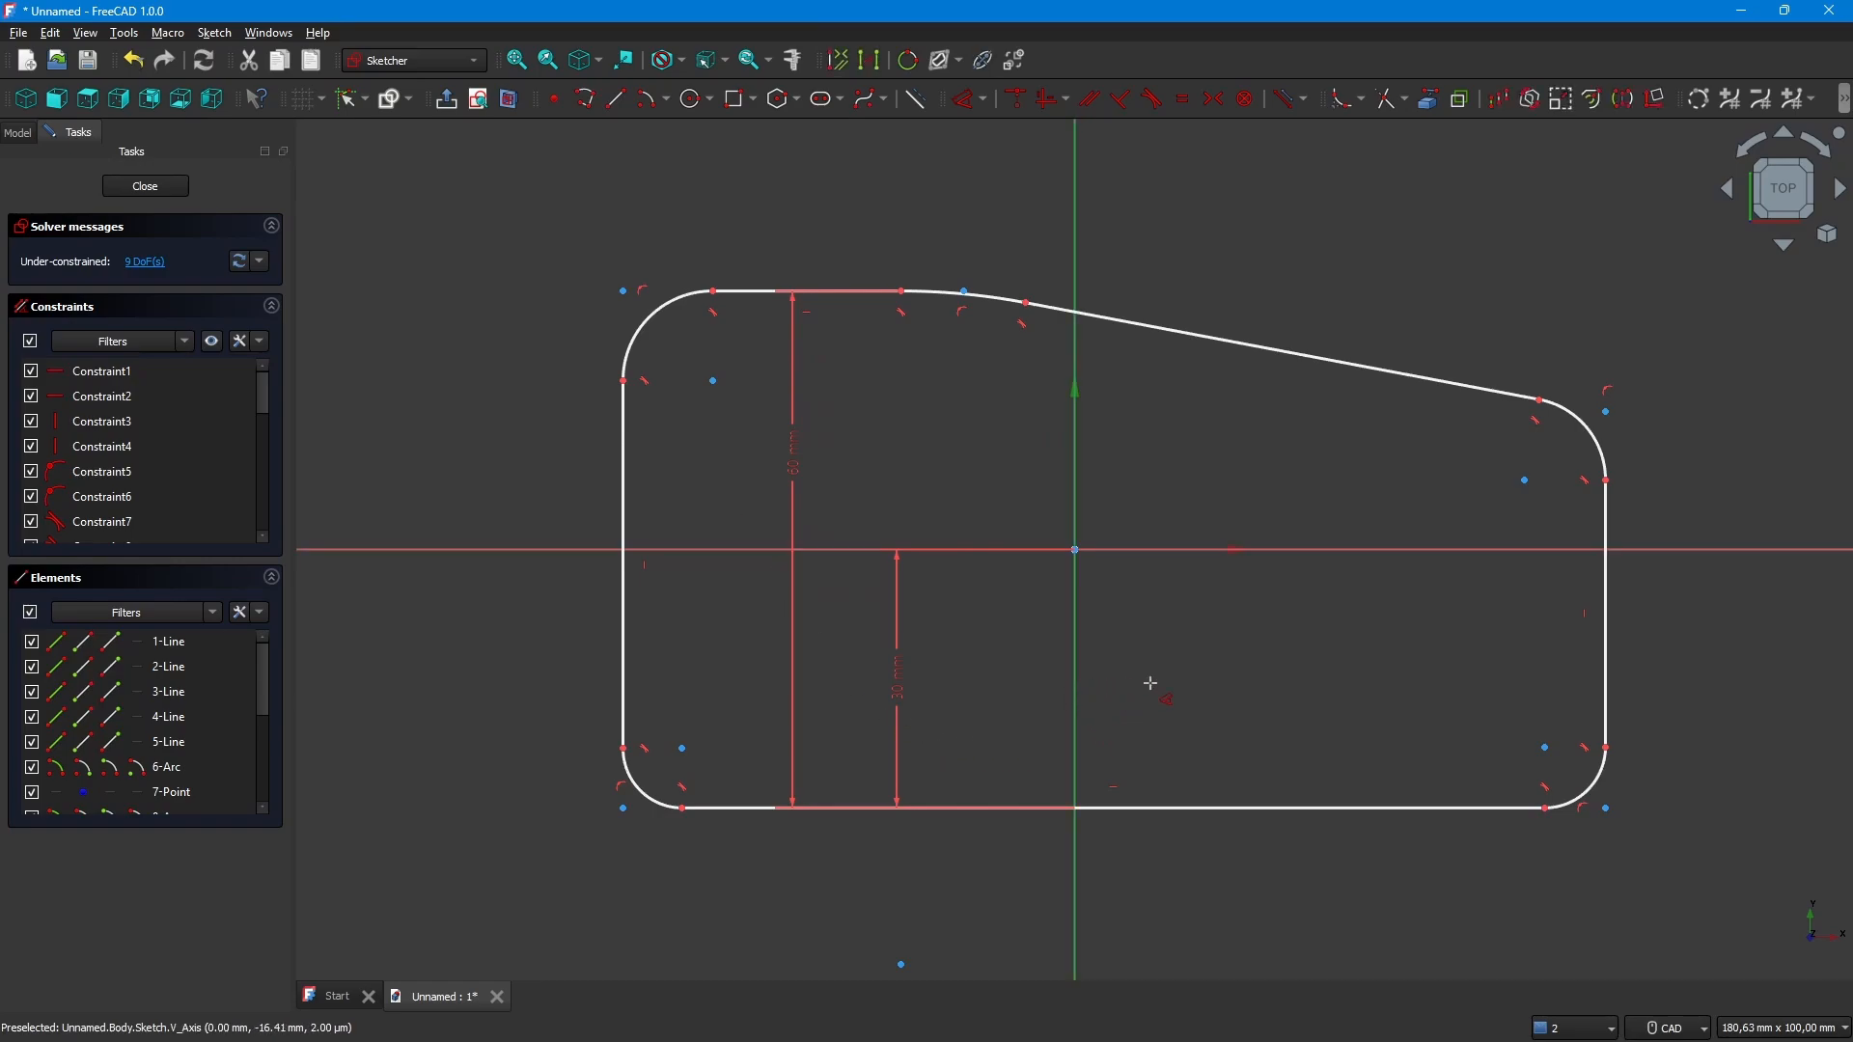
click(1606, 655)
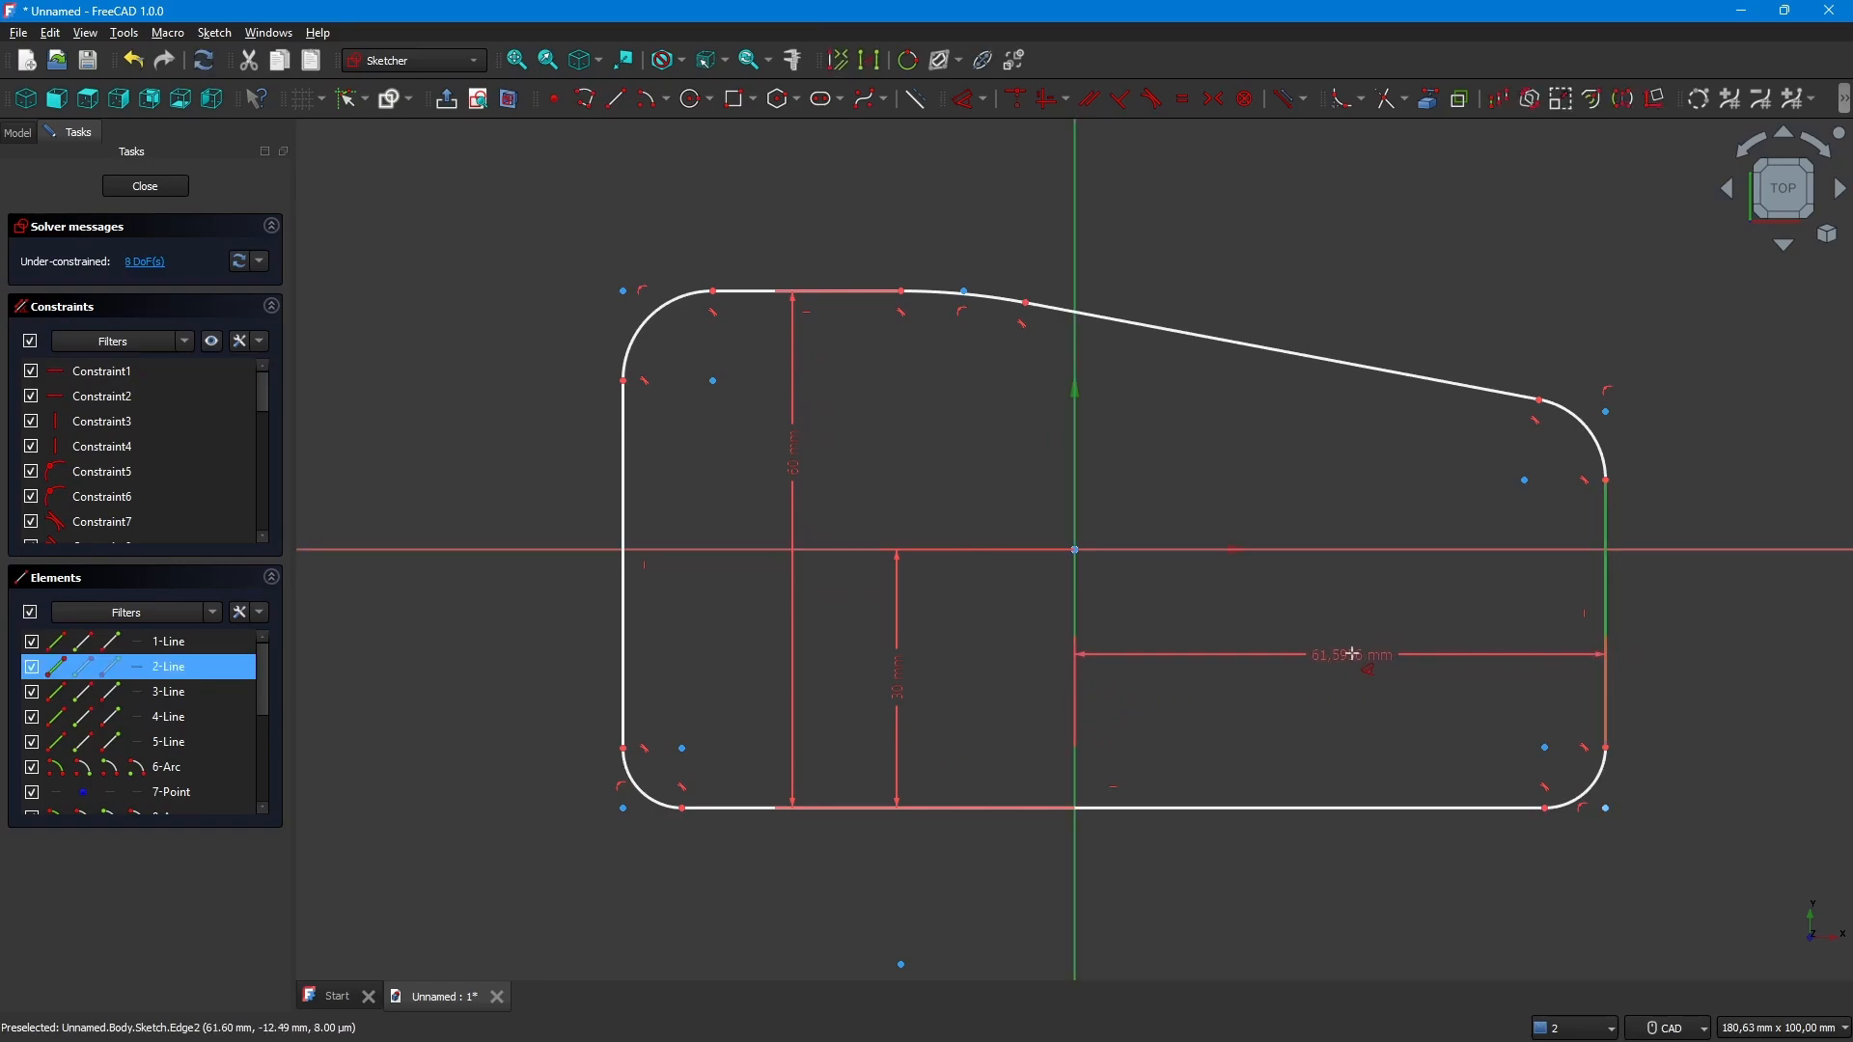
click(1336, 655)
text(50mm)
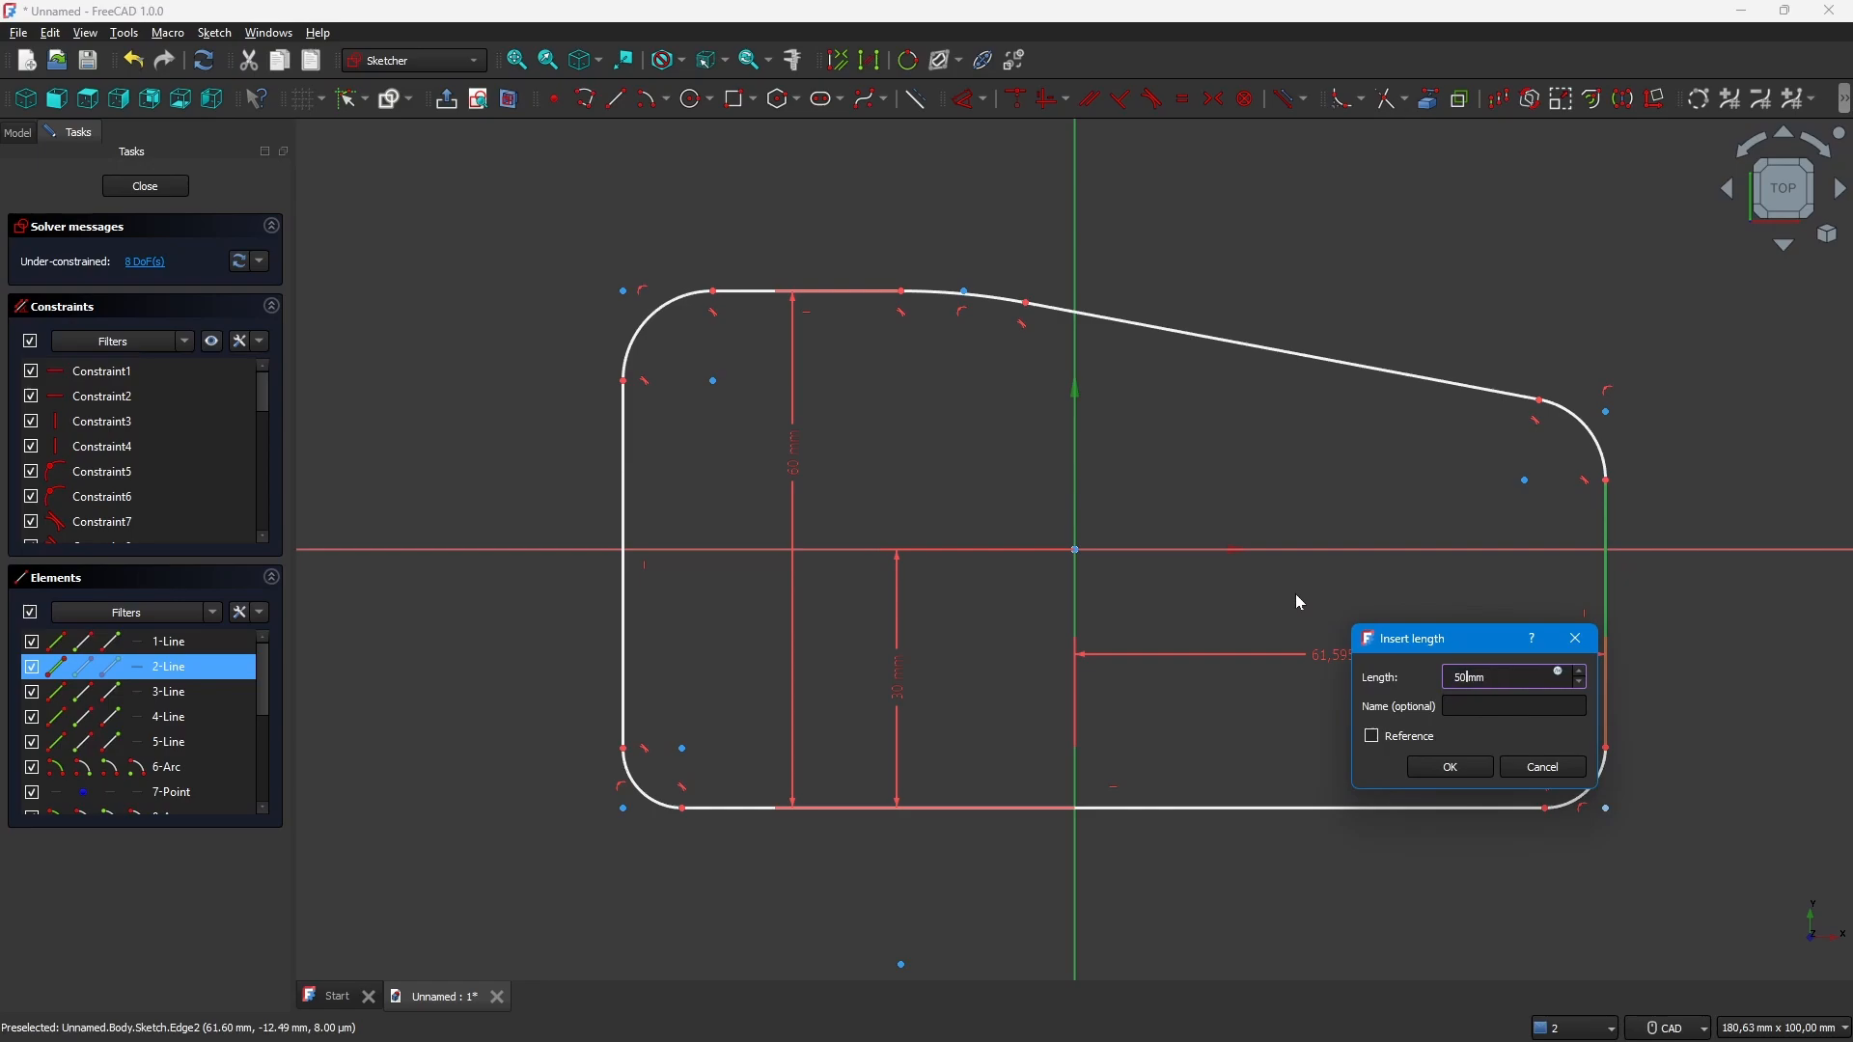
key(Return)
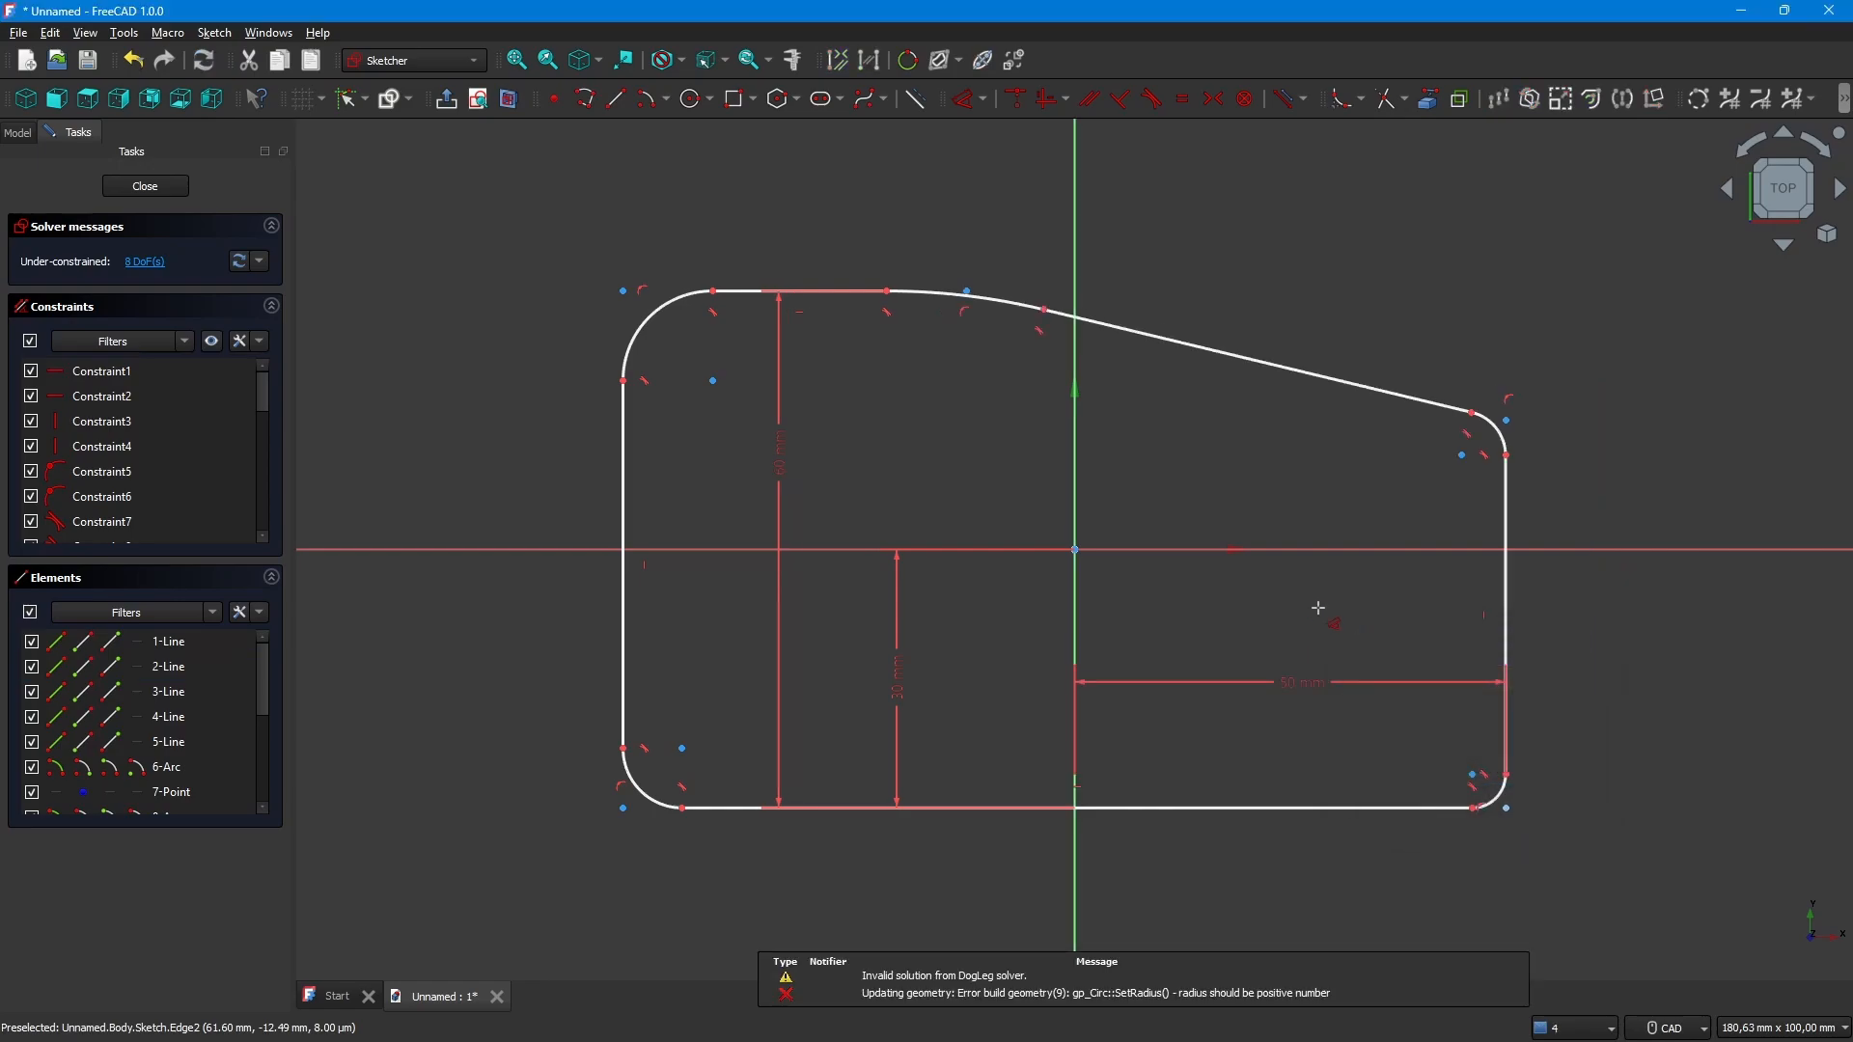
Dimension the horizontal distance between the profile's left and right edges as 100 mm
click(1502, 608)
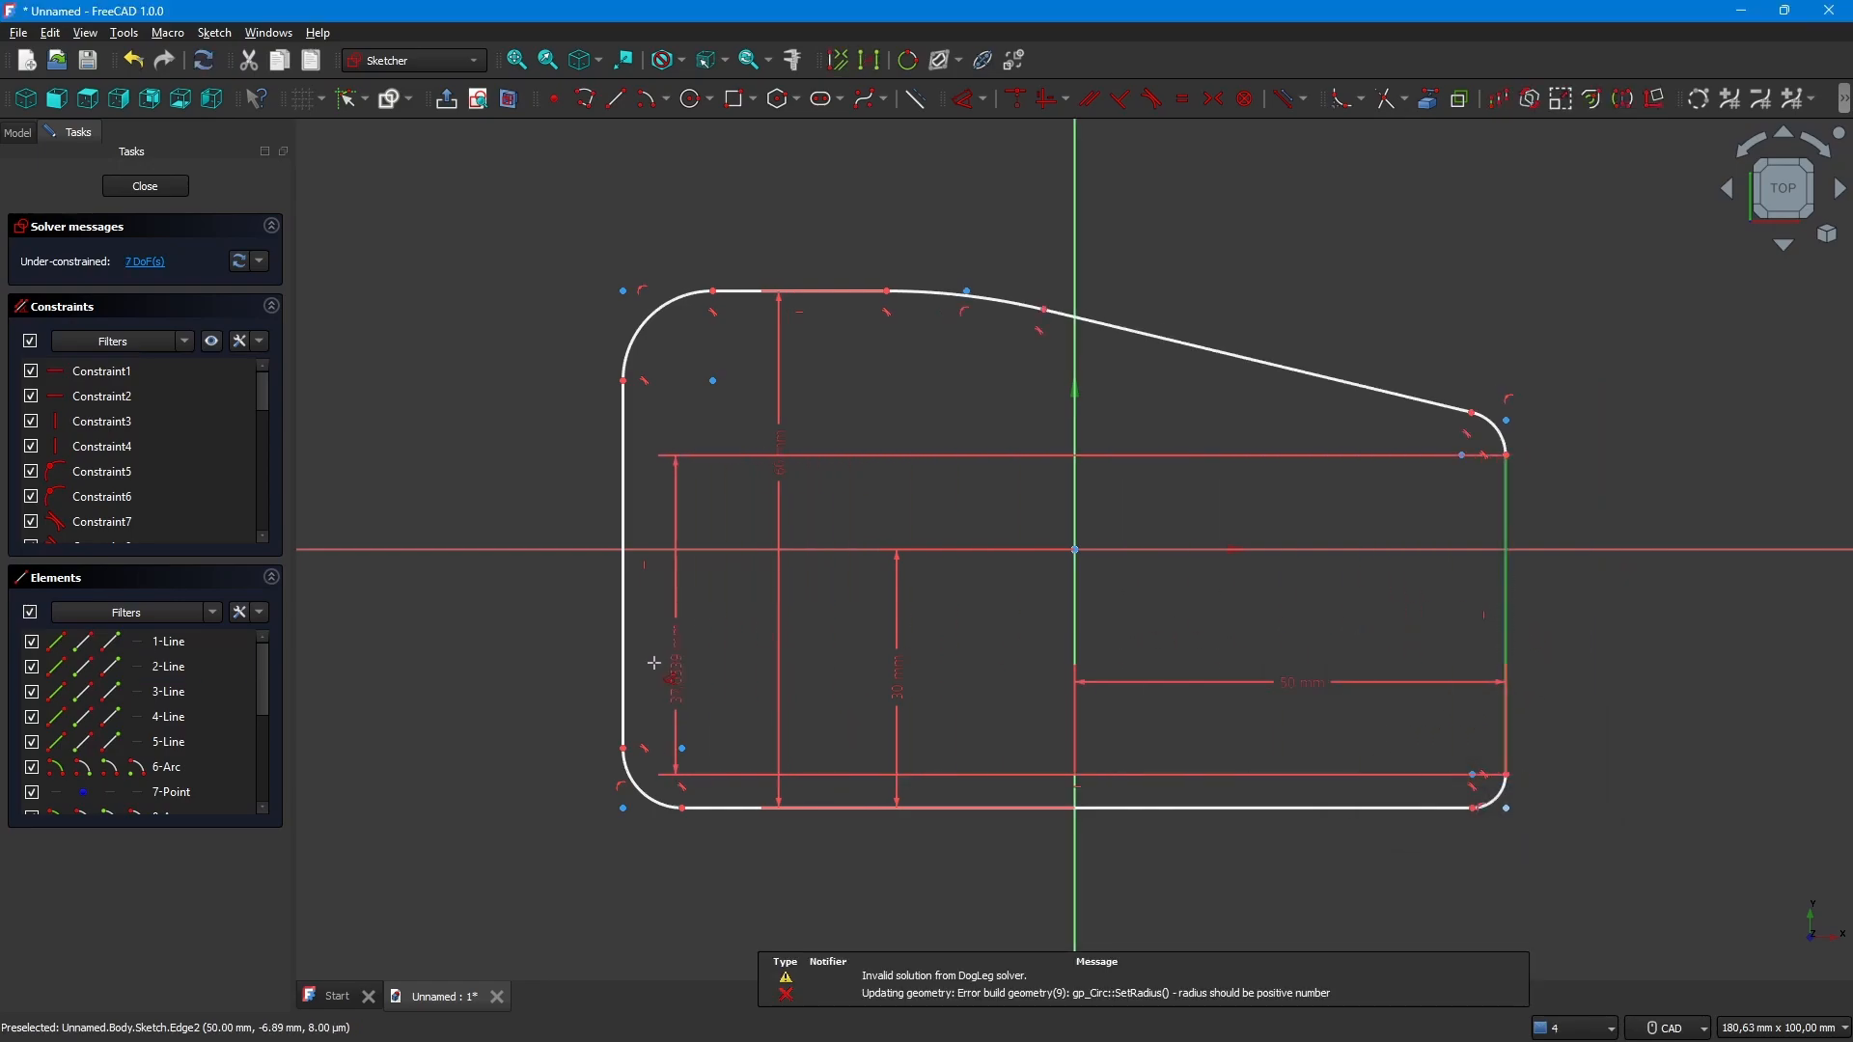
click(624, 666)
click(1206, 611)
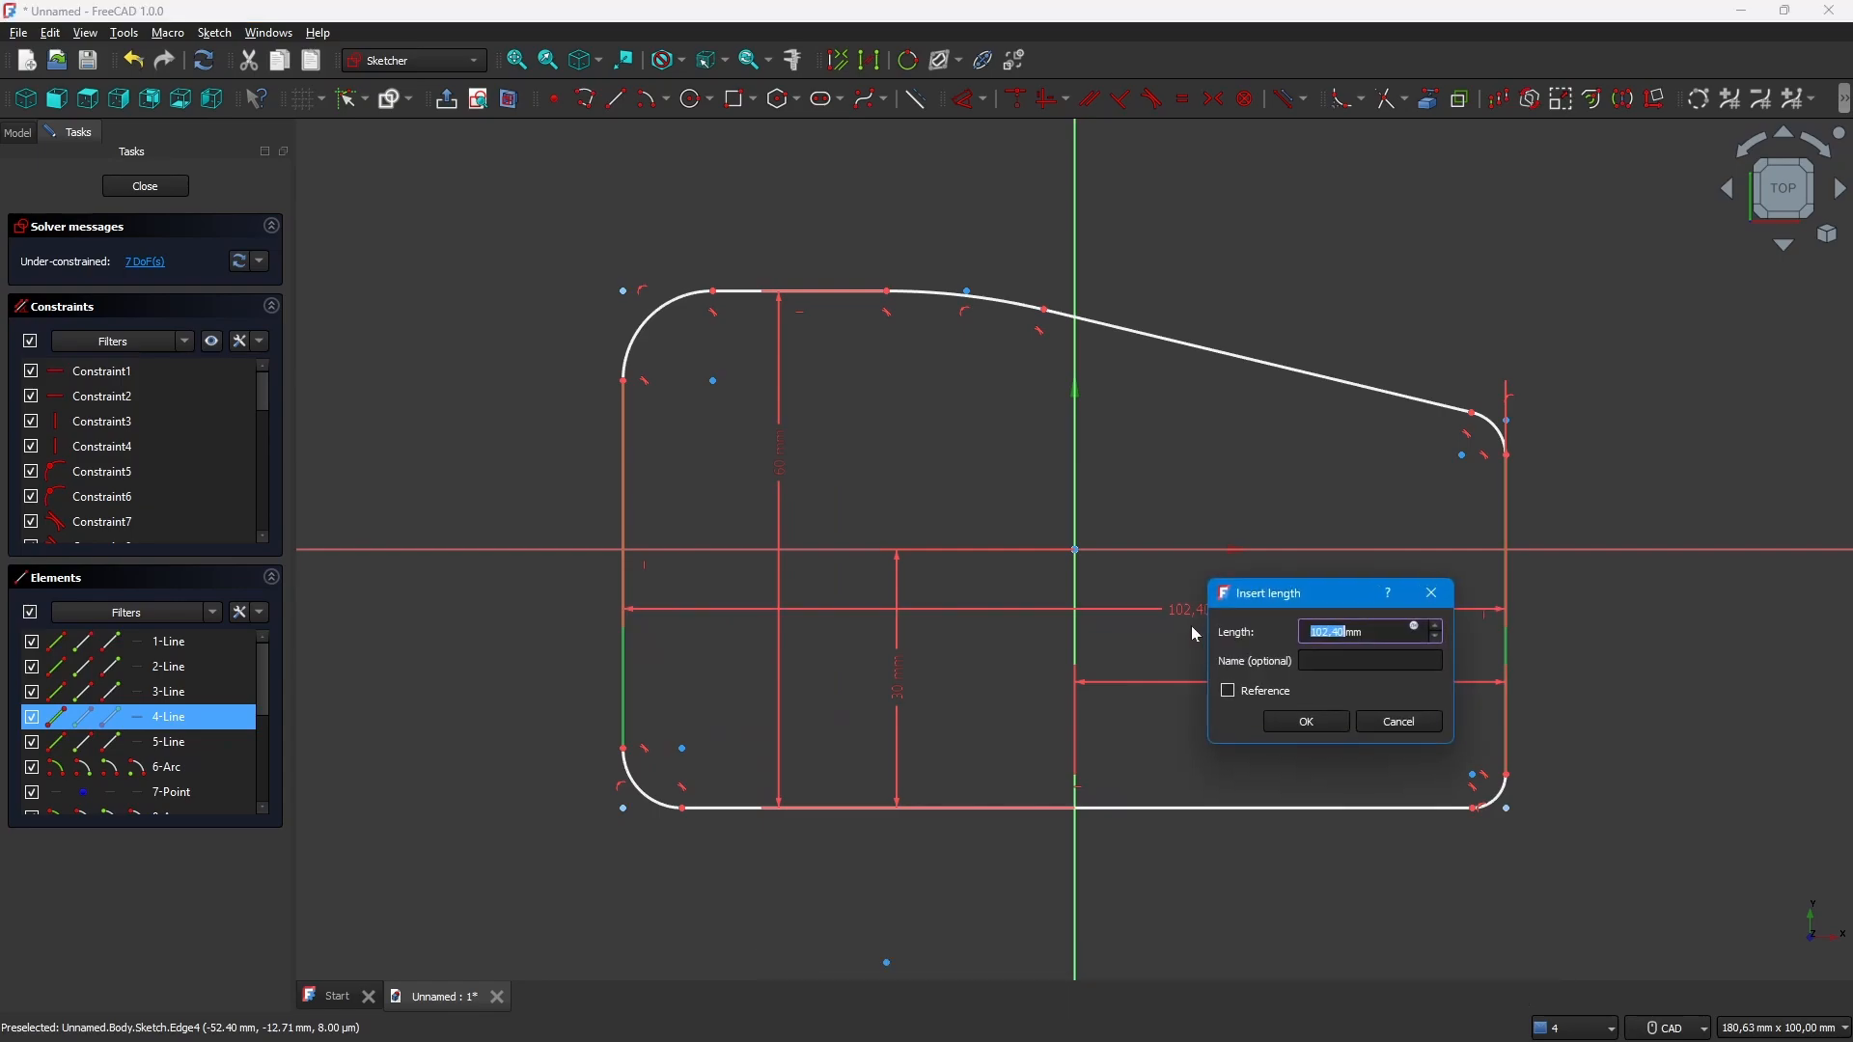
text(100)
key(Return)
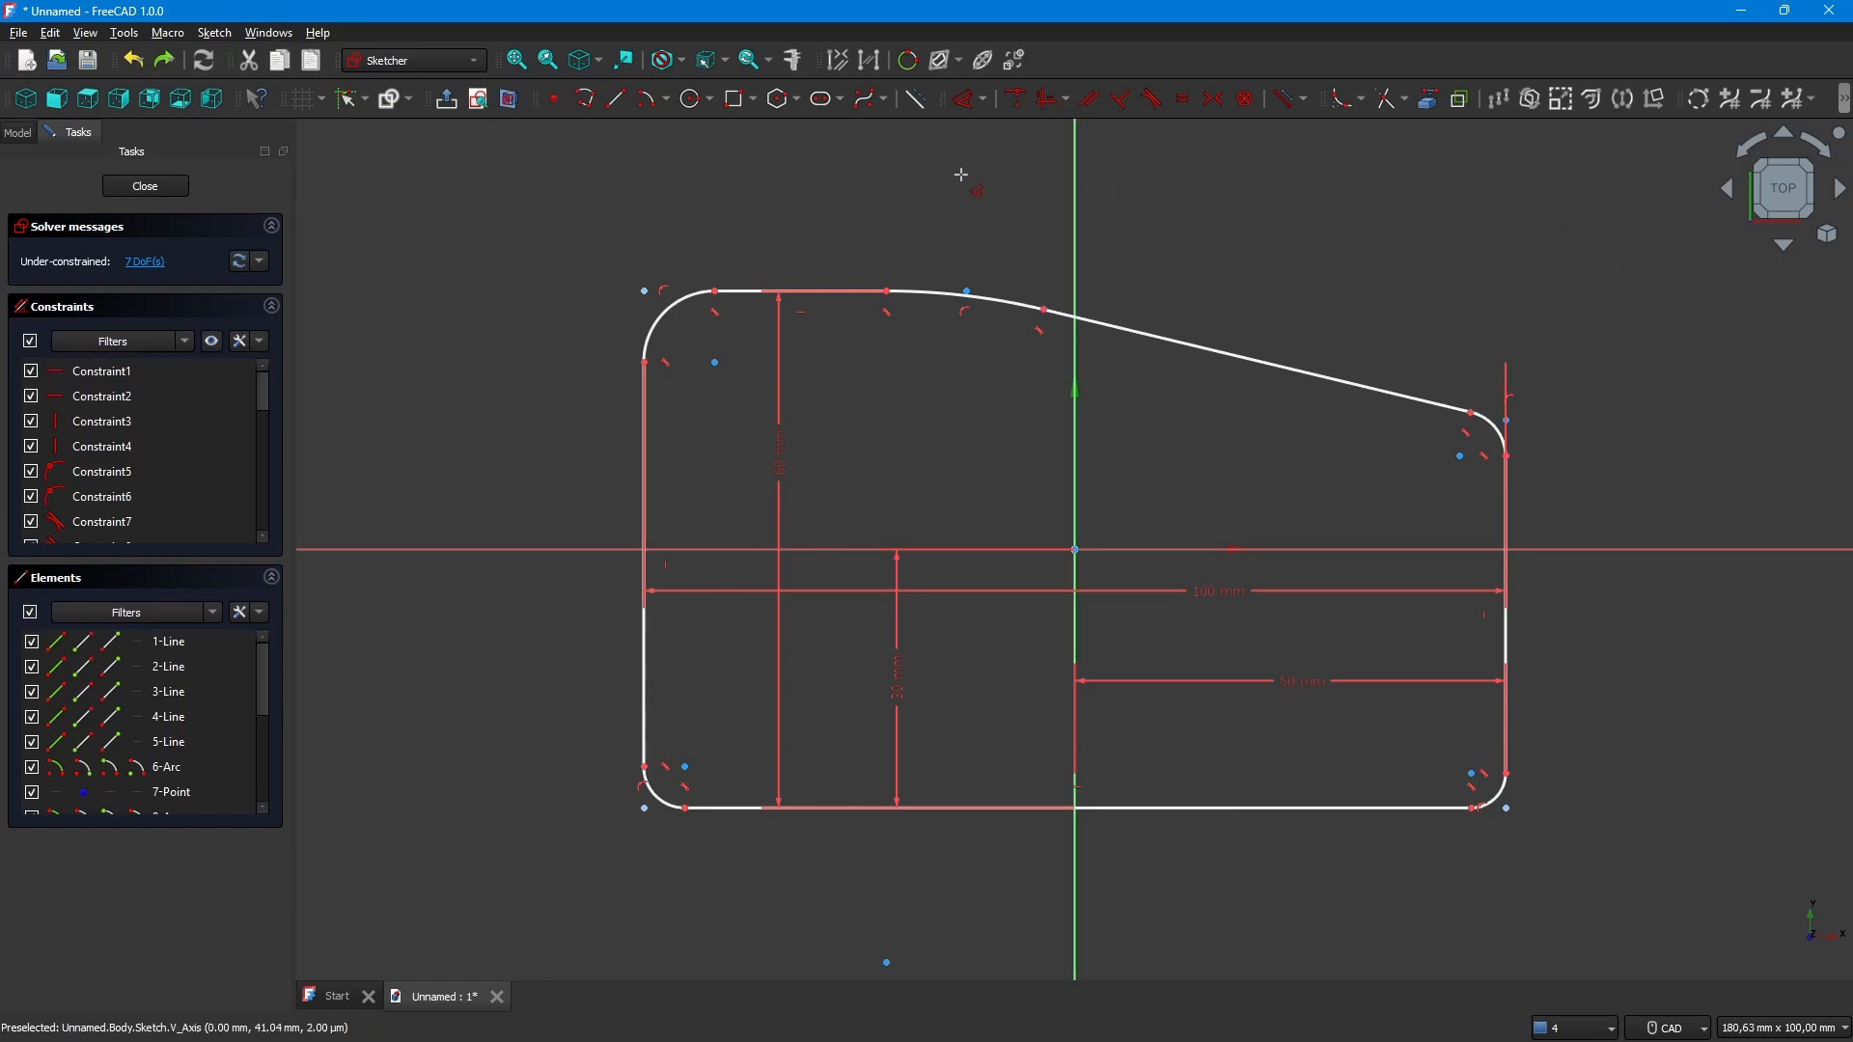
Dimension the angle between the horizontal top edge and the sloped line as 12°
click(961, 100)
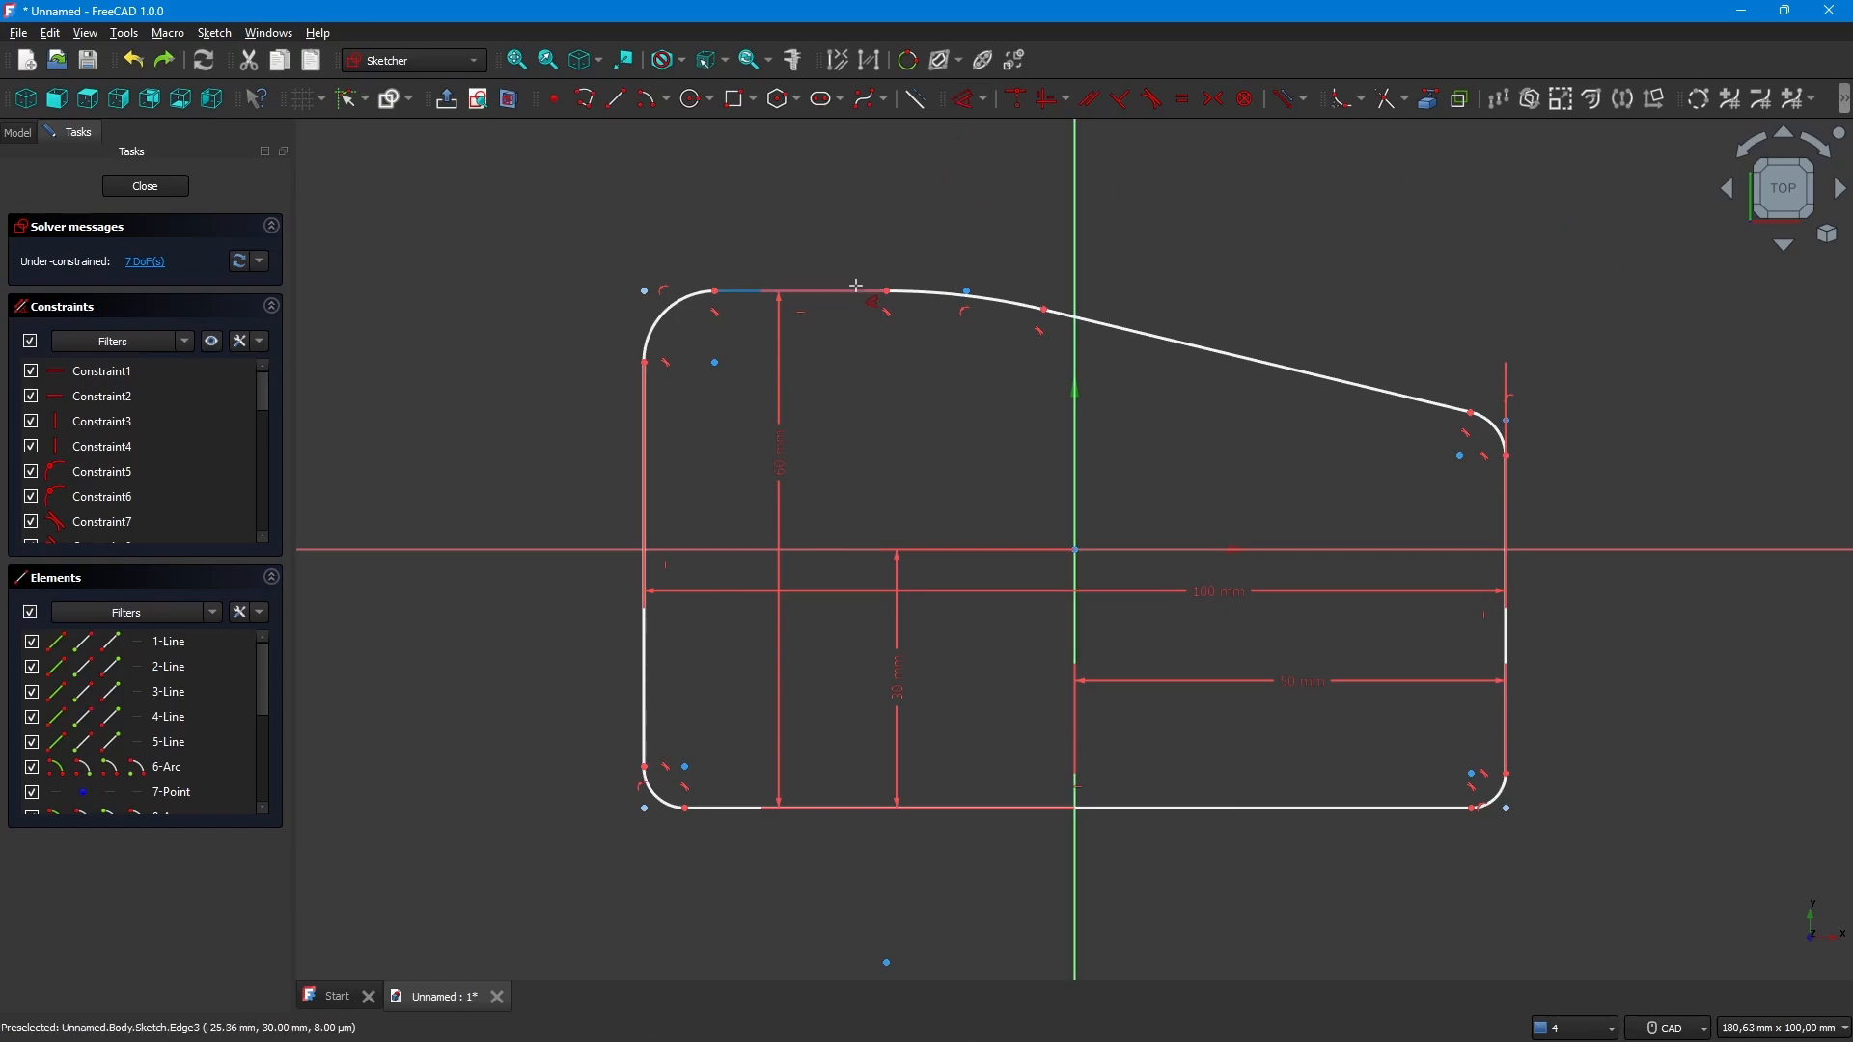
click(850, 290)
click(1352, 384)
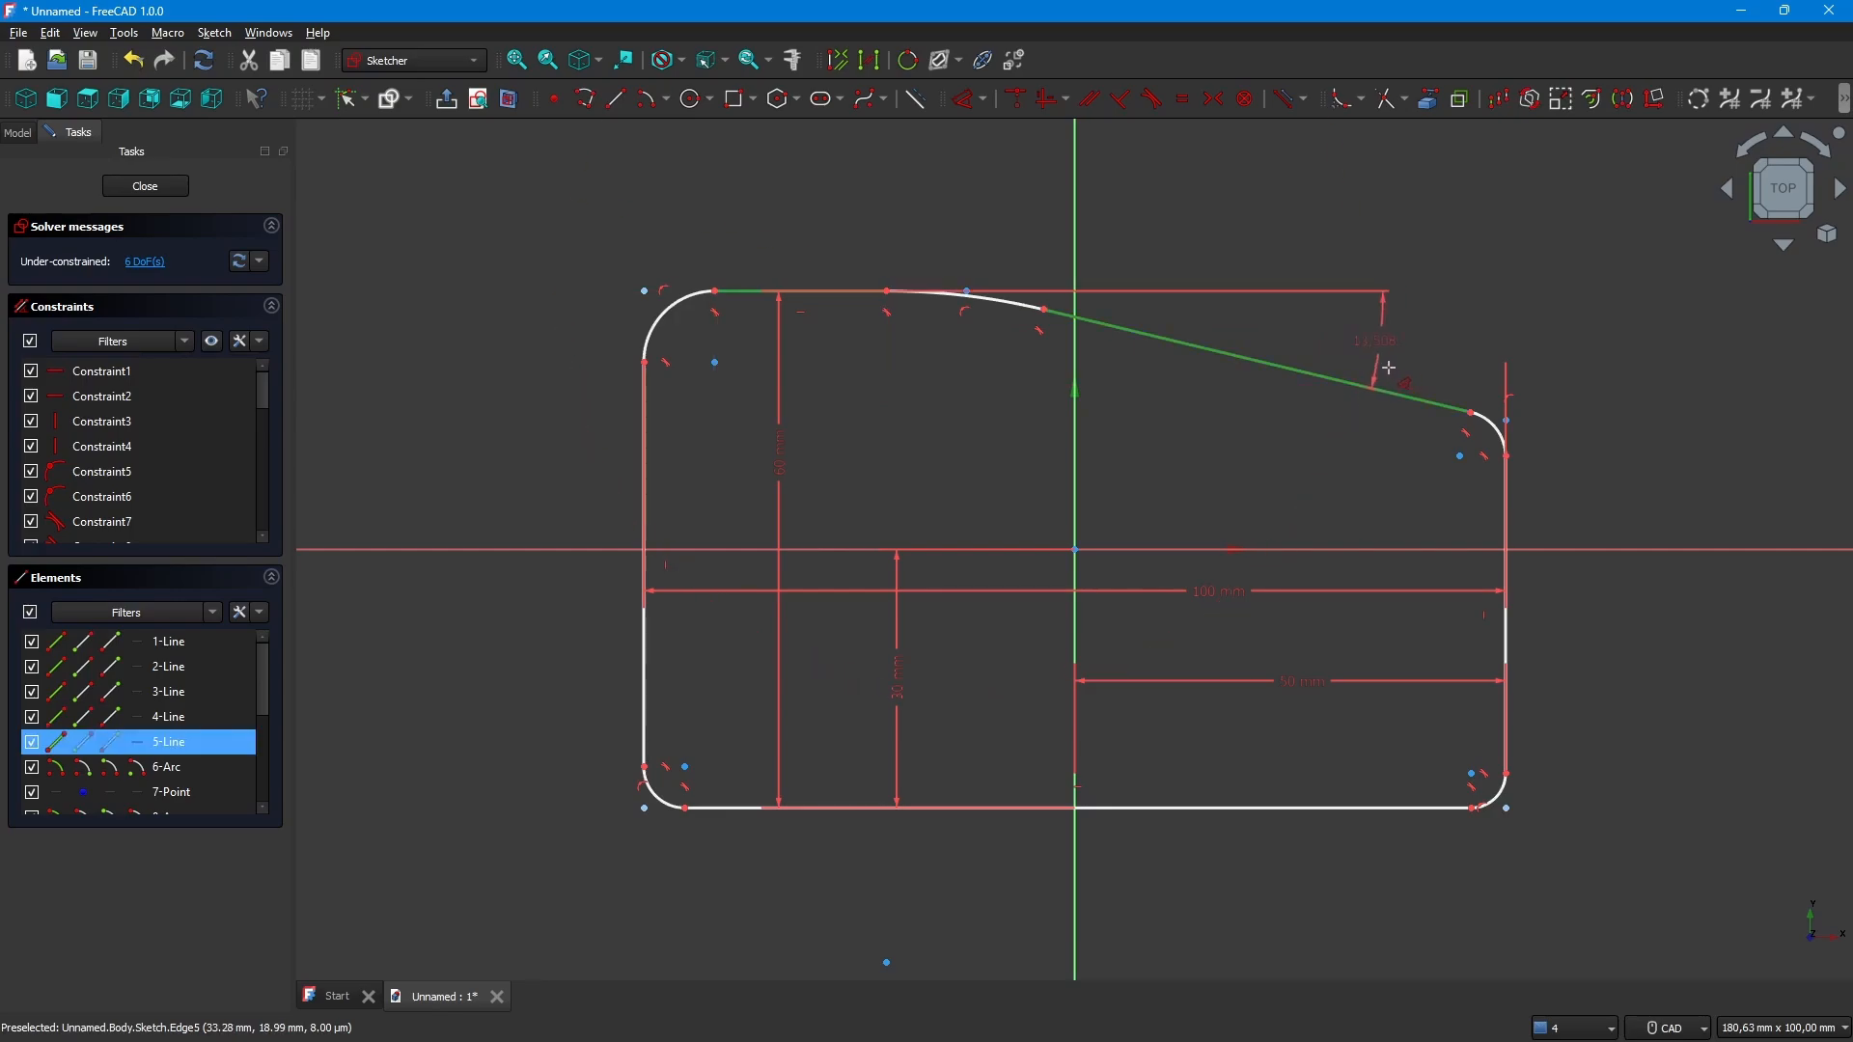
click(1598, 386)
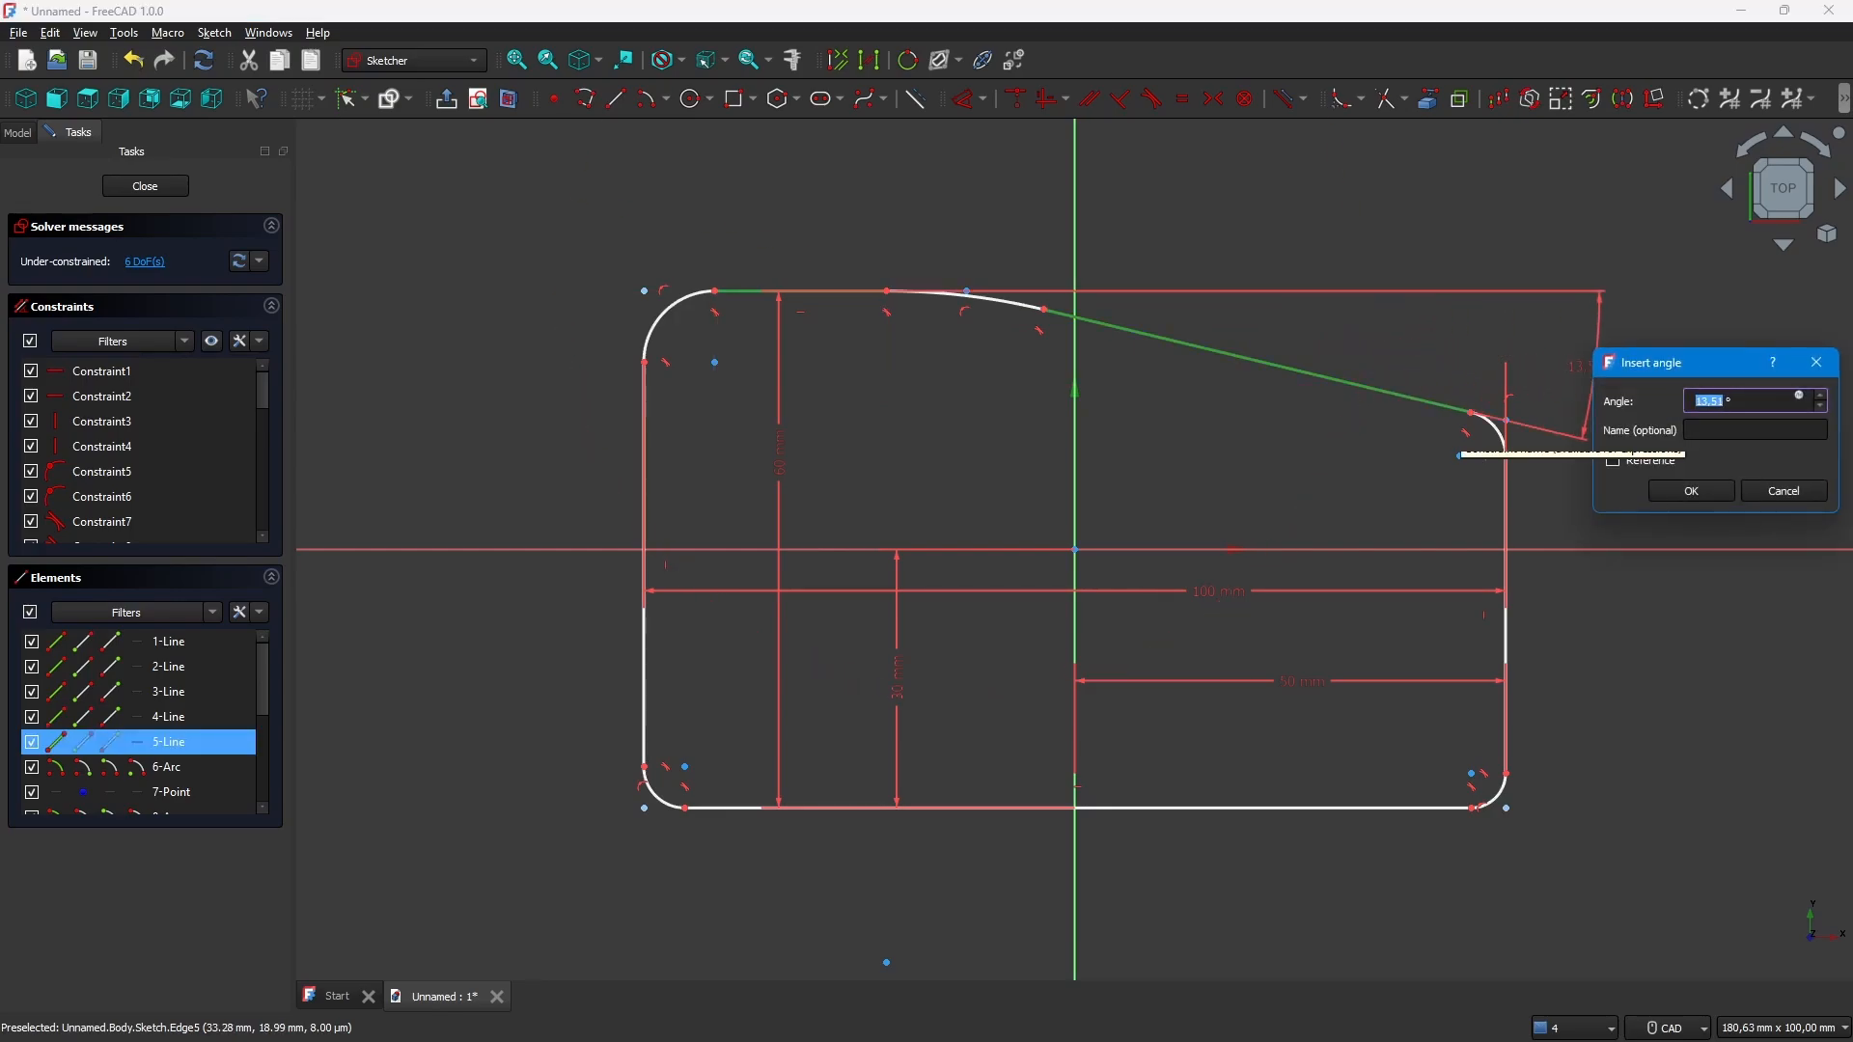
text(12)
key(Return)
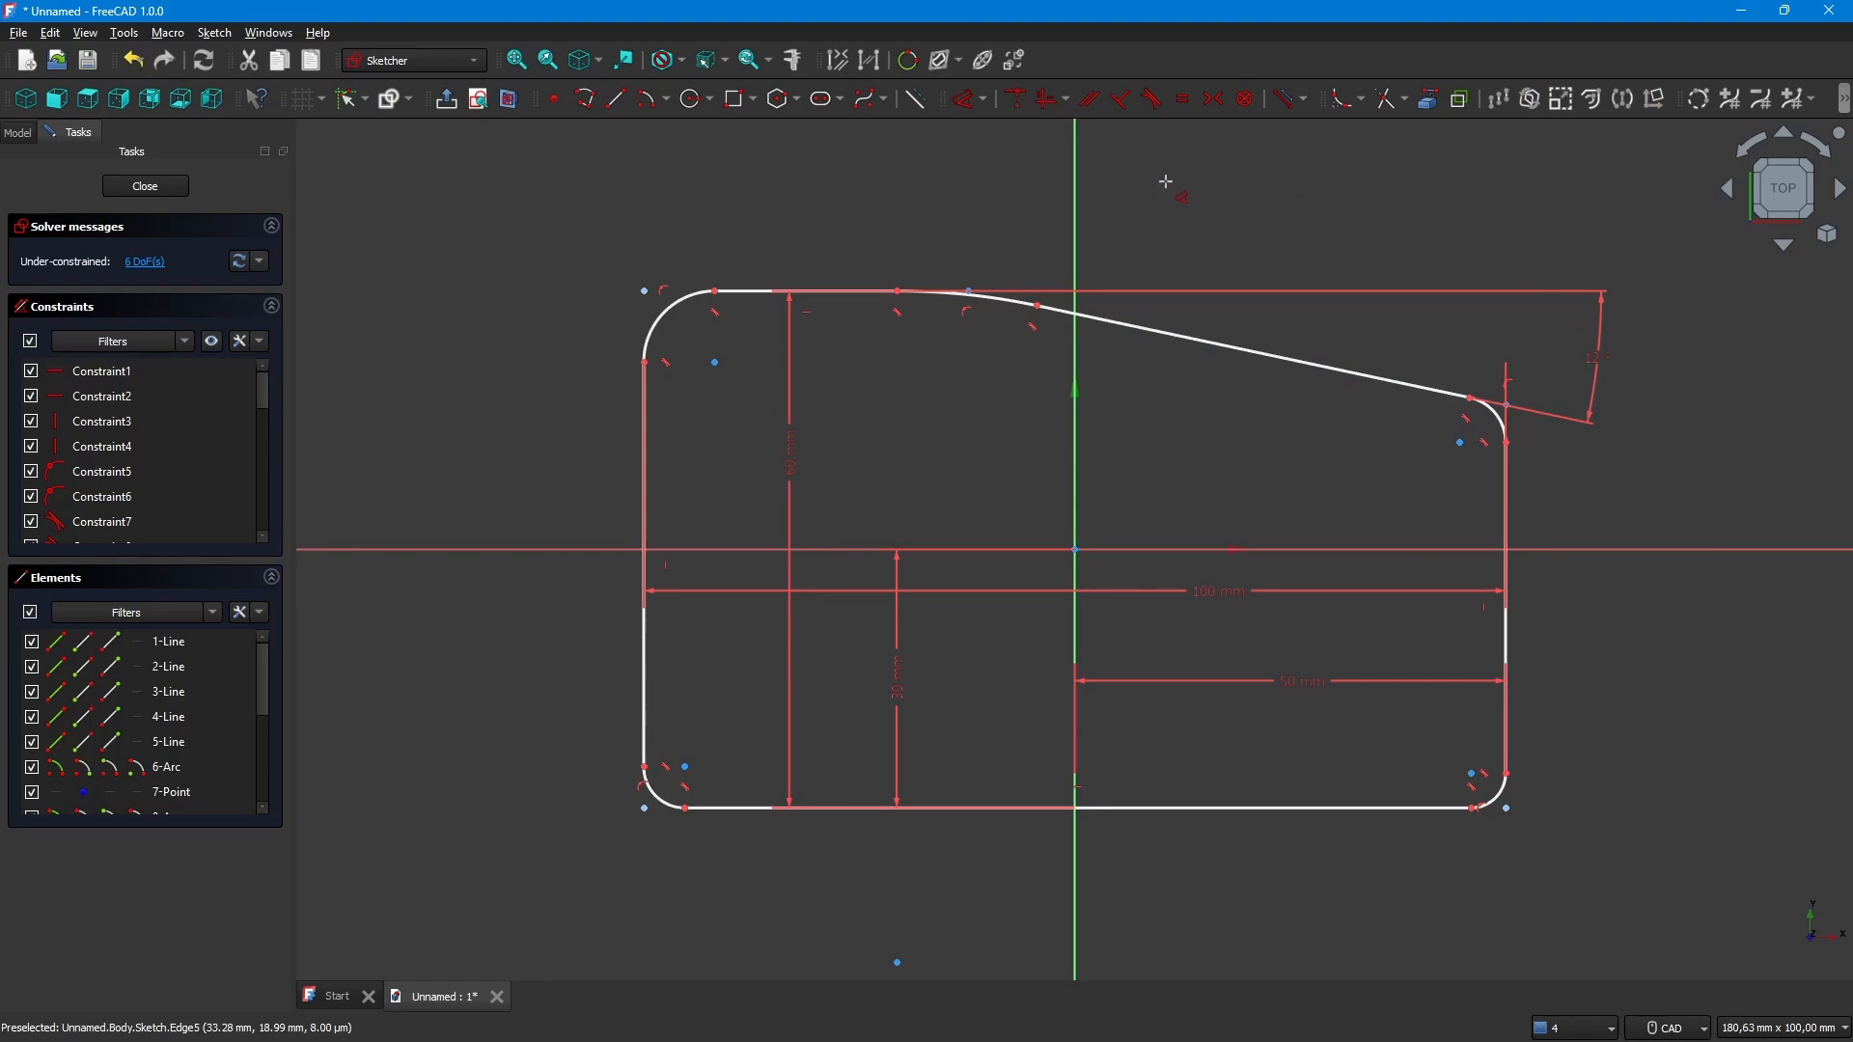
Dimension the distance from the left edge to the corner point between the top edge and the sloped line as 35 mm
click(962, 101)
click(645, 685)
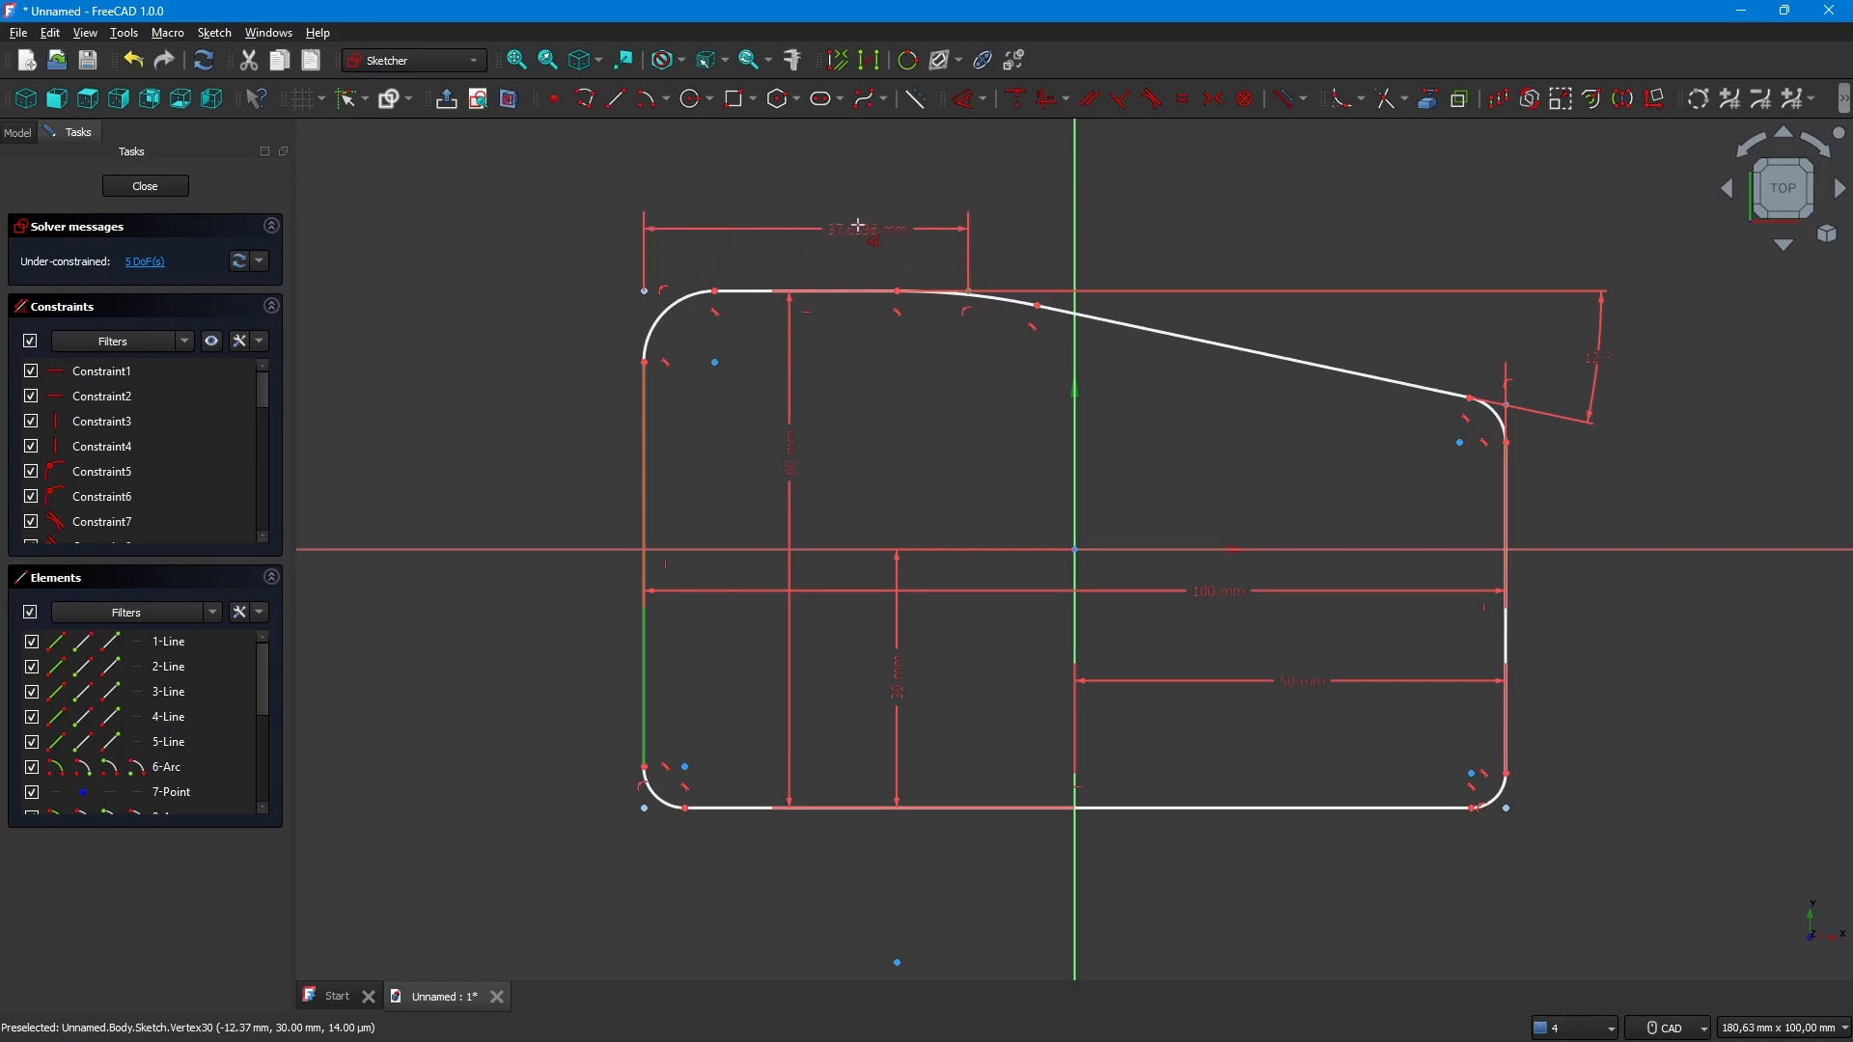
click(814, 211)
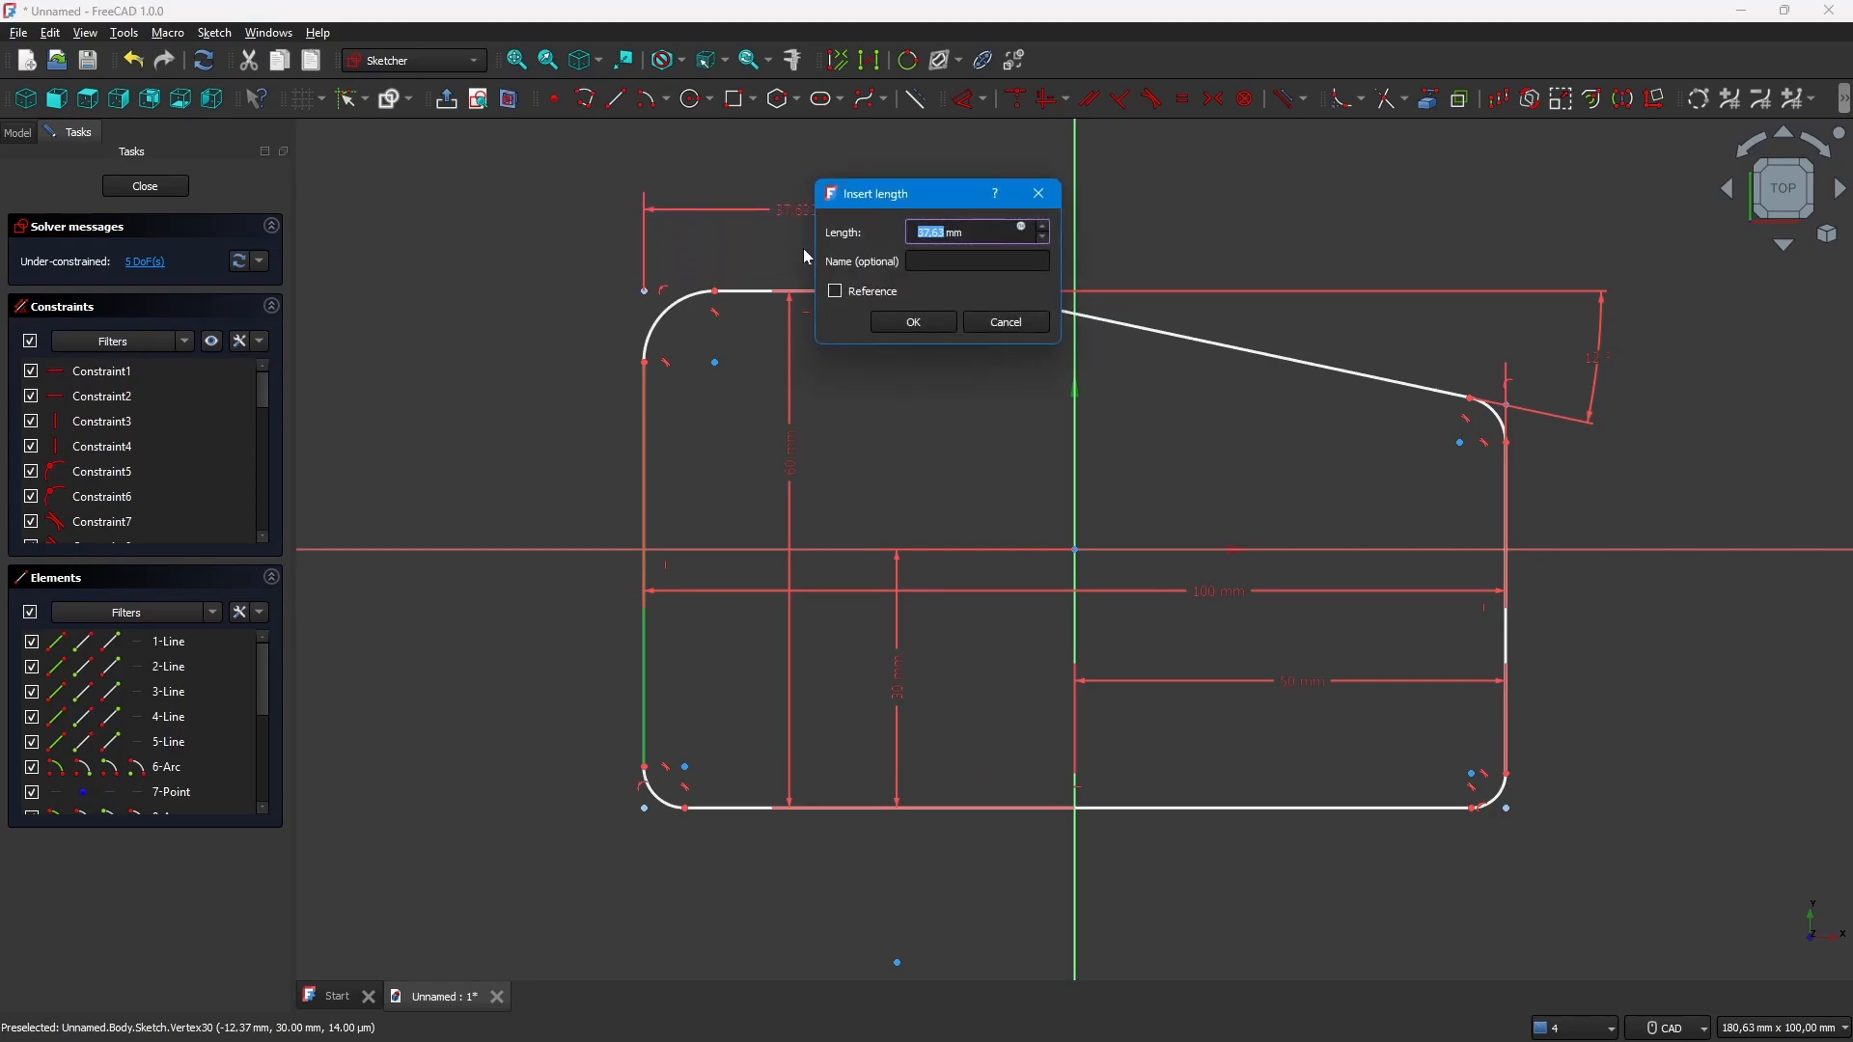
text(35)
key(Return)
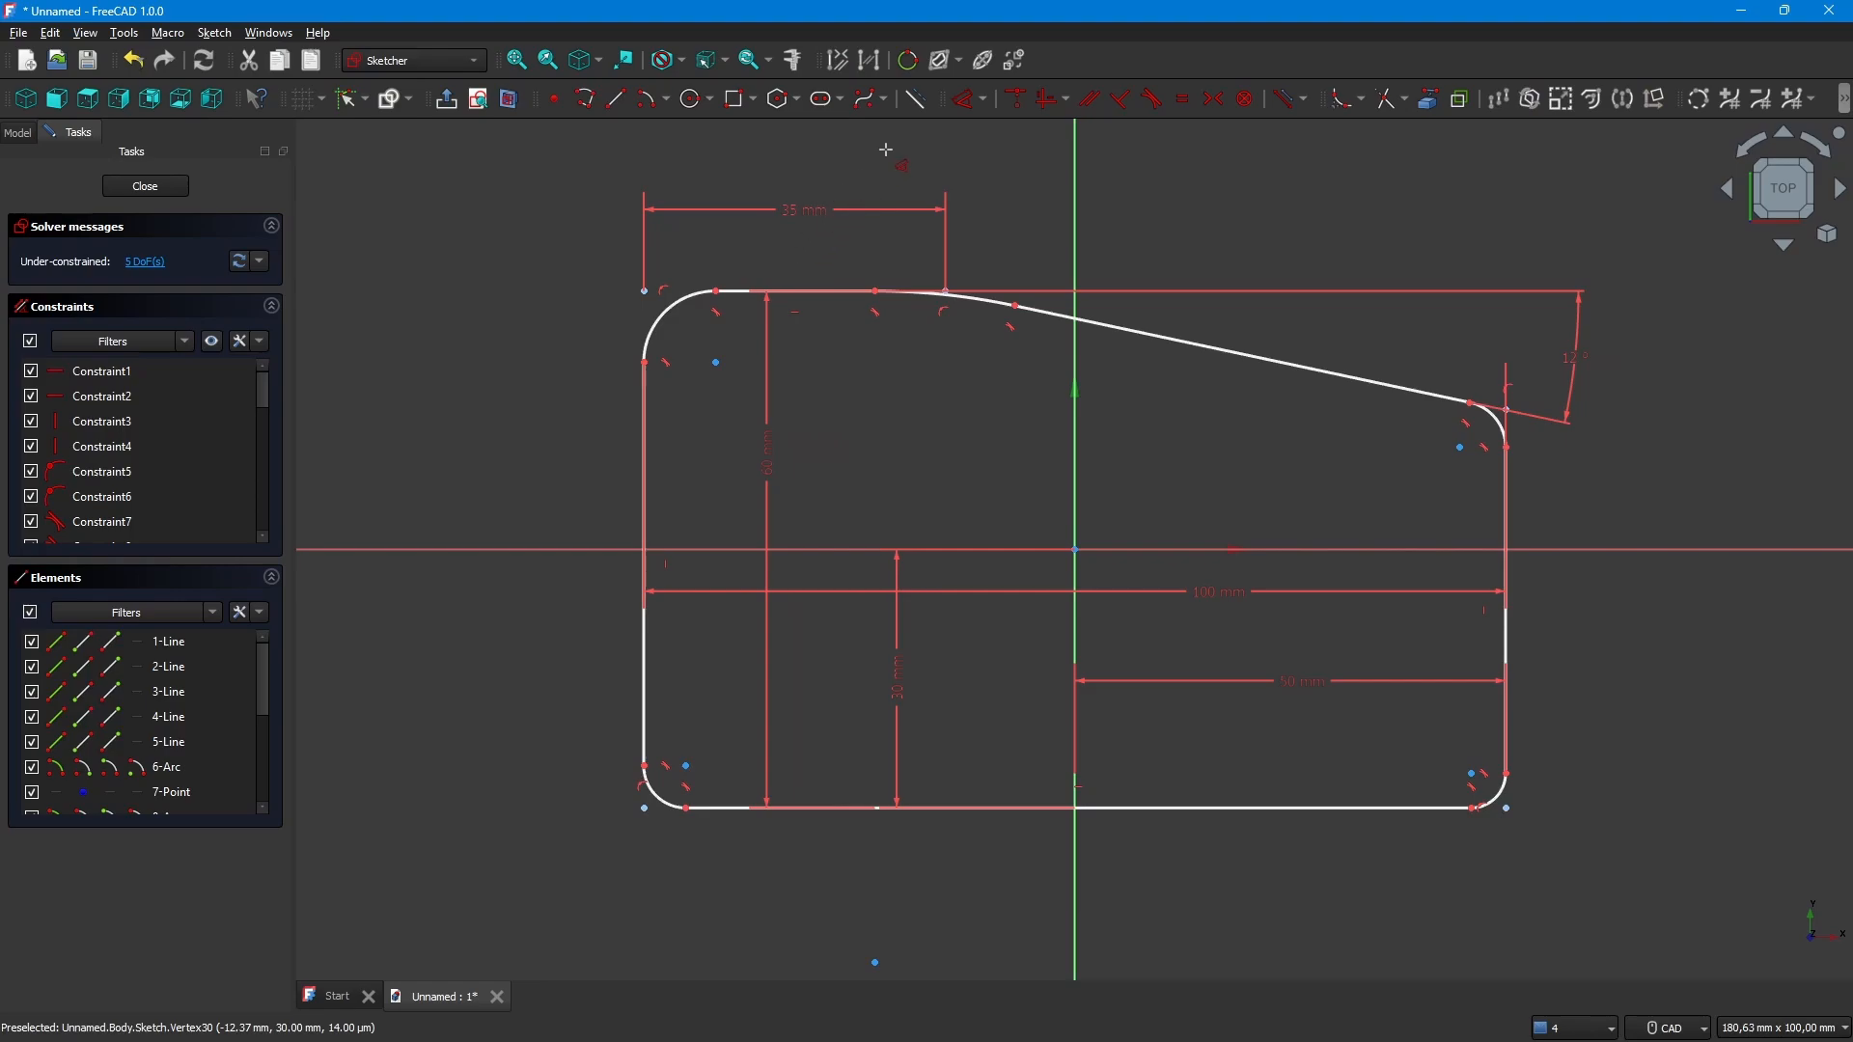
Set the radius of the shallow arc joining the top edge and the sloped line to 50 mm
click(975, 299)
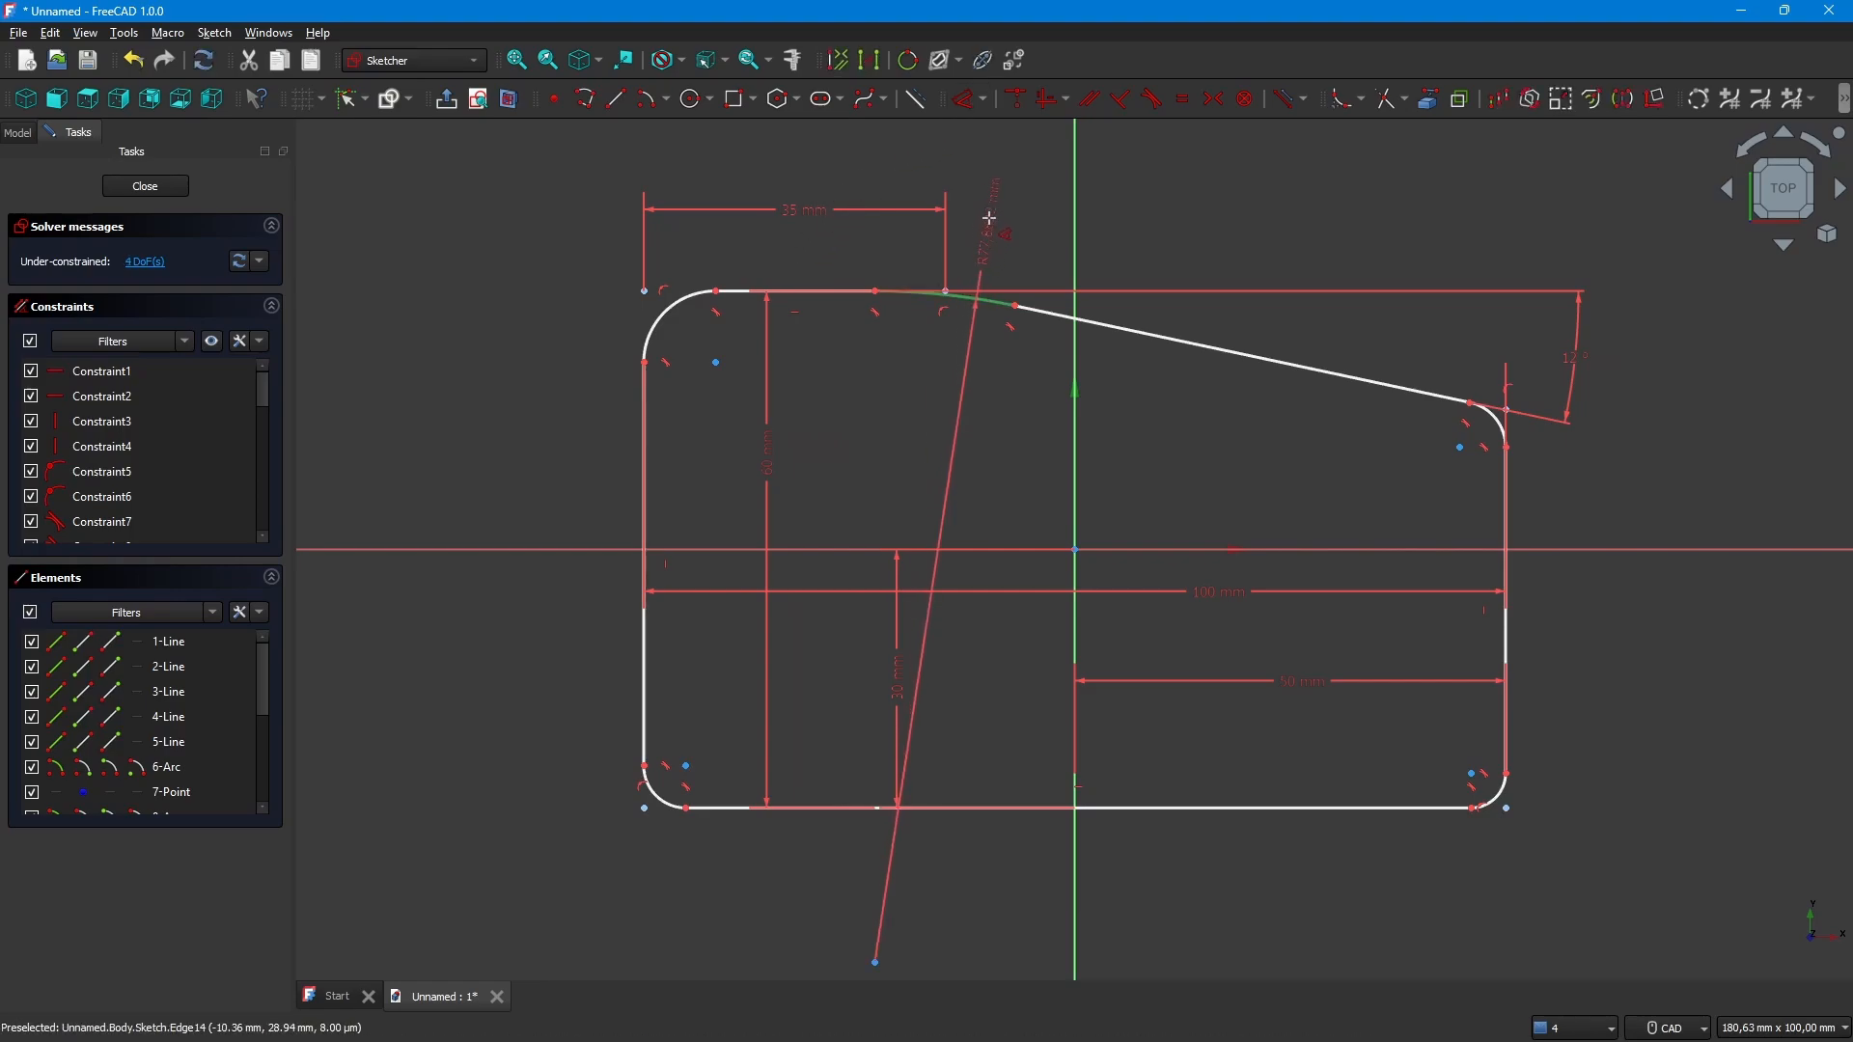
click(994, 372)
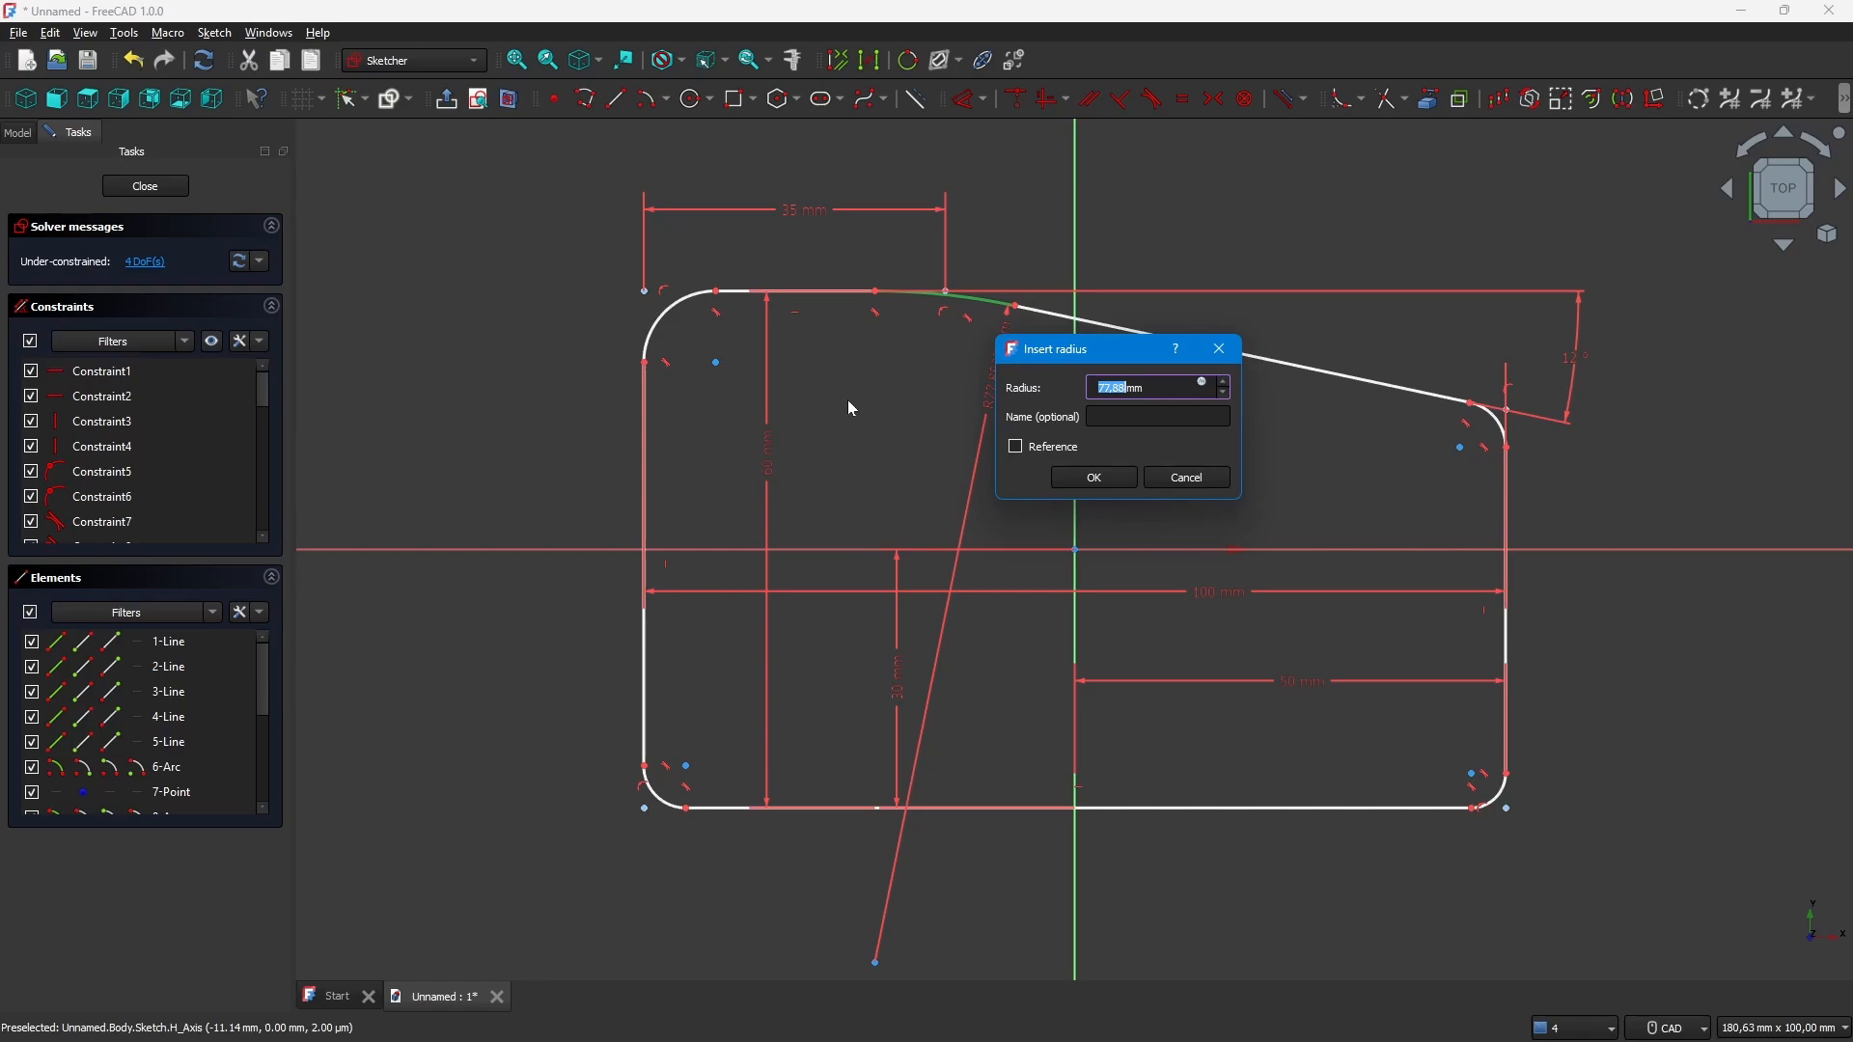
text(50)
key(Return)
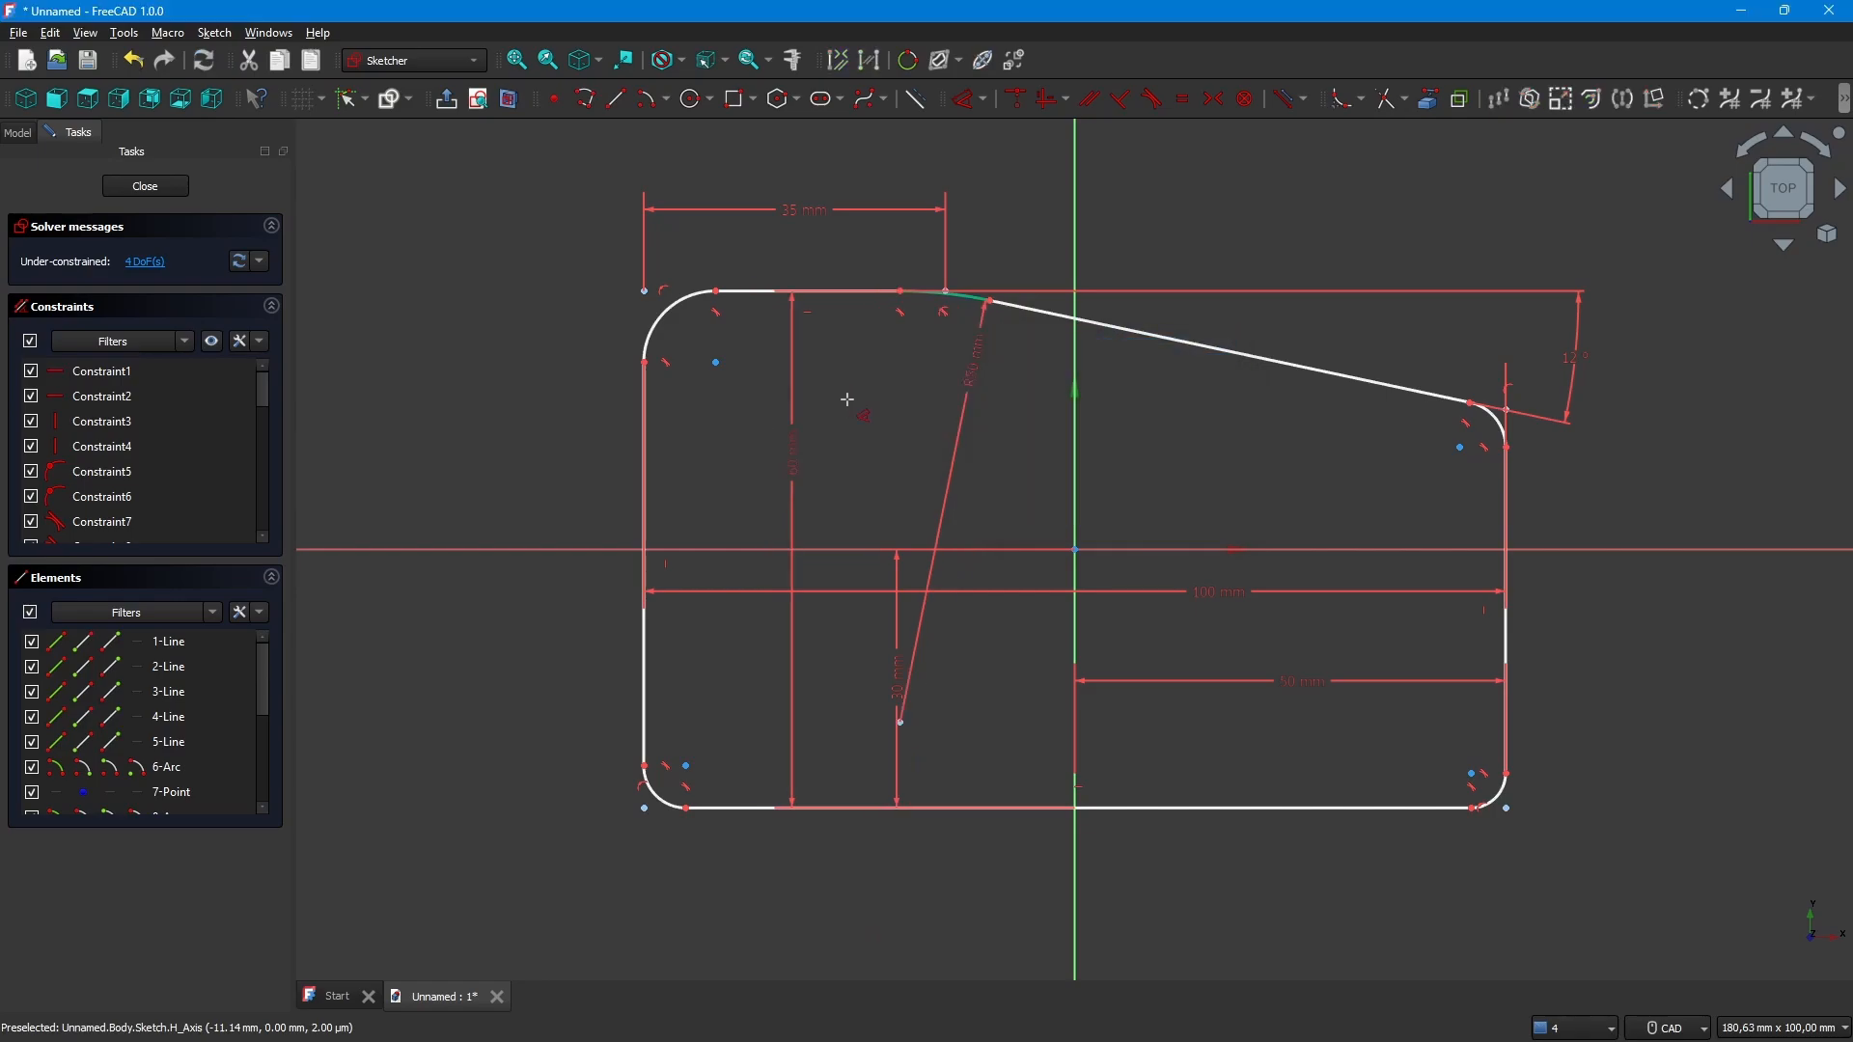
Dimension the radii of the upper-left and lower-left corner fillets as 10 mm each
click(666, 313)
click(509, 263)
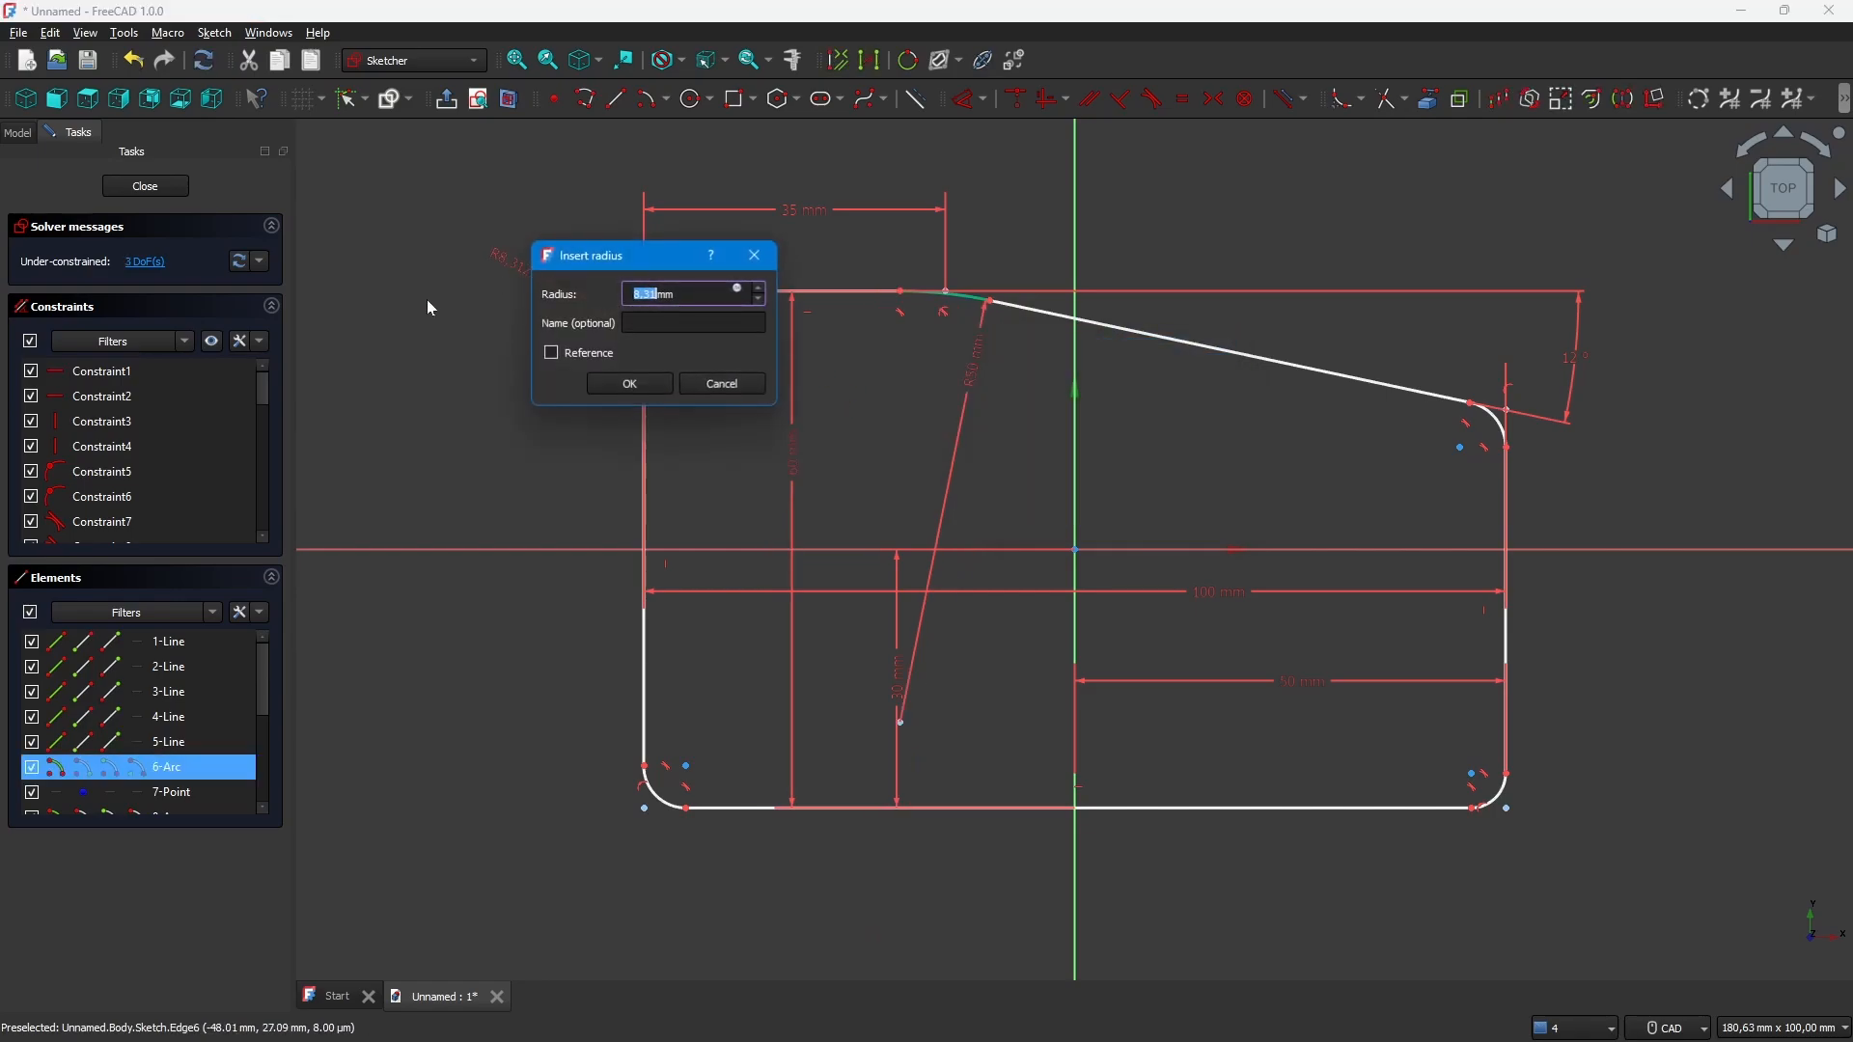
text(10)
key(Return)
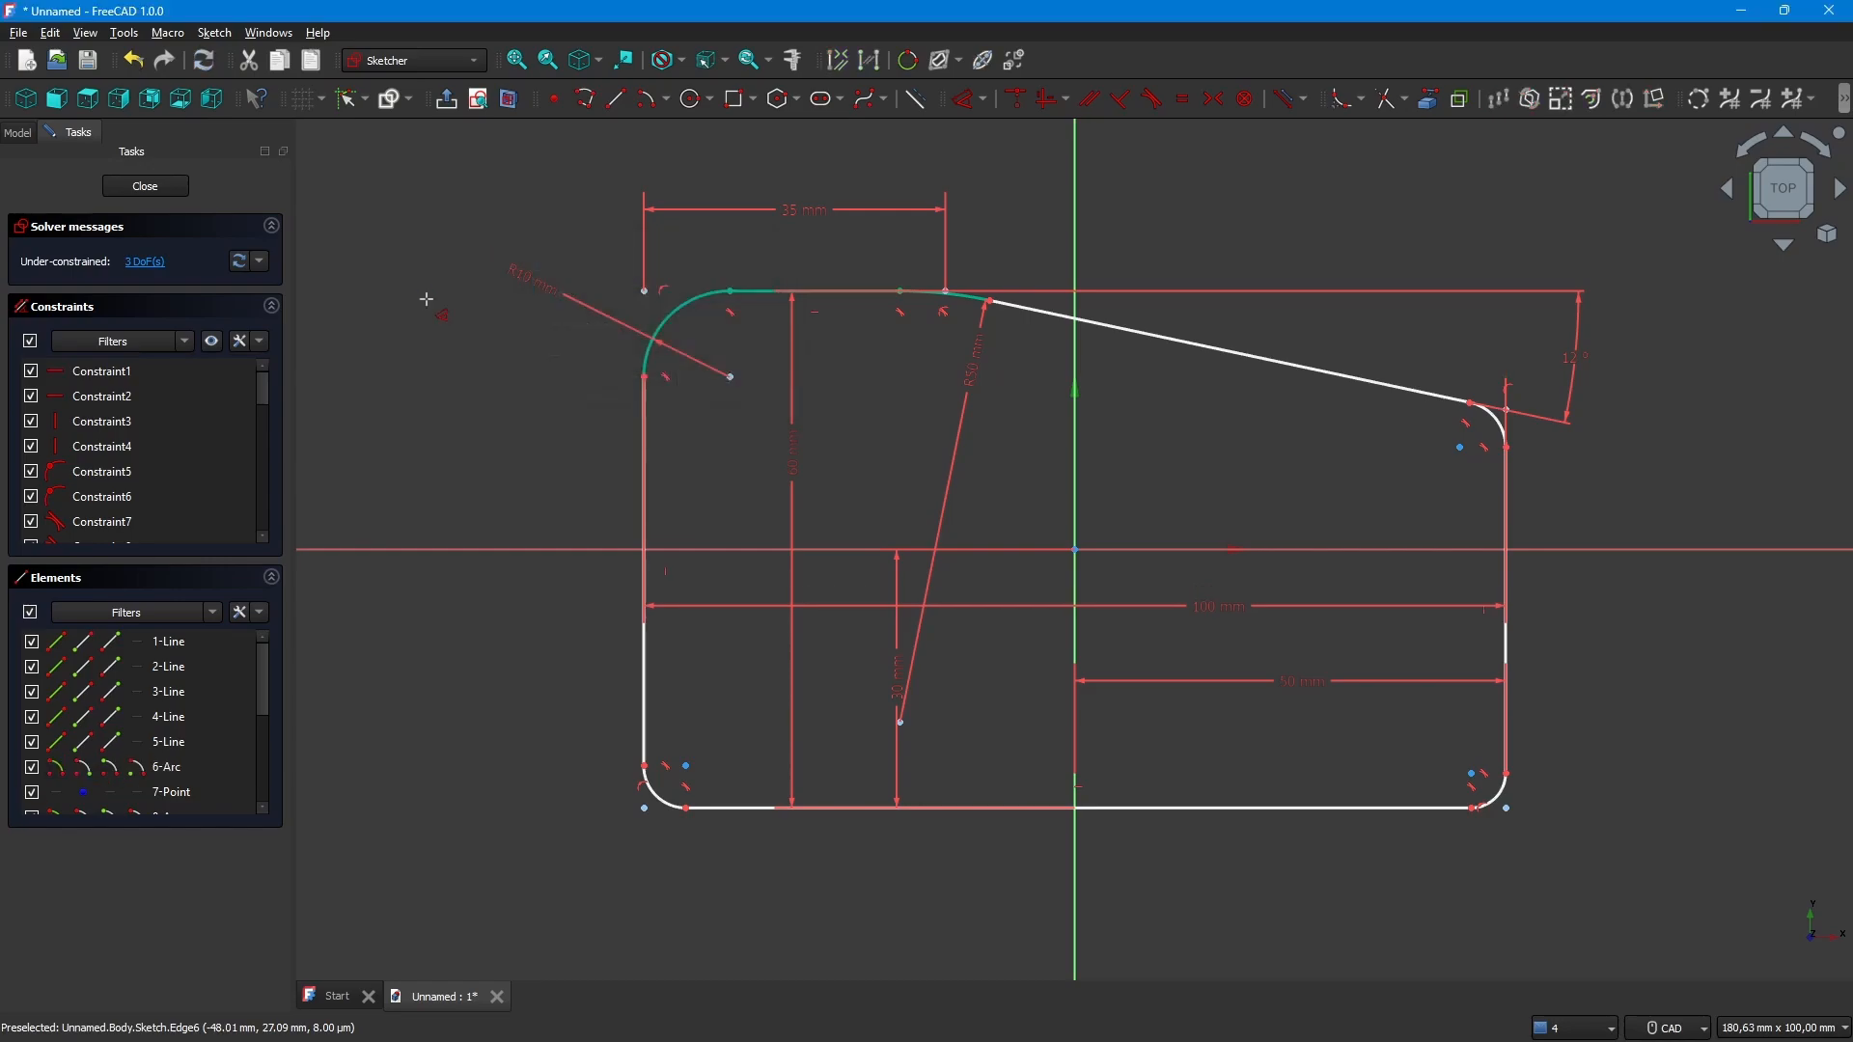
click(652, 800)
click(566, 796)
text(10)
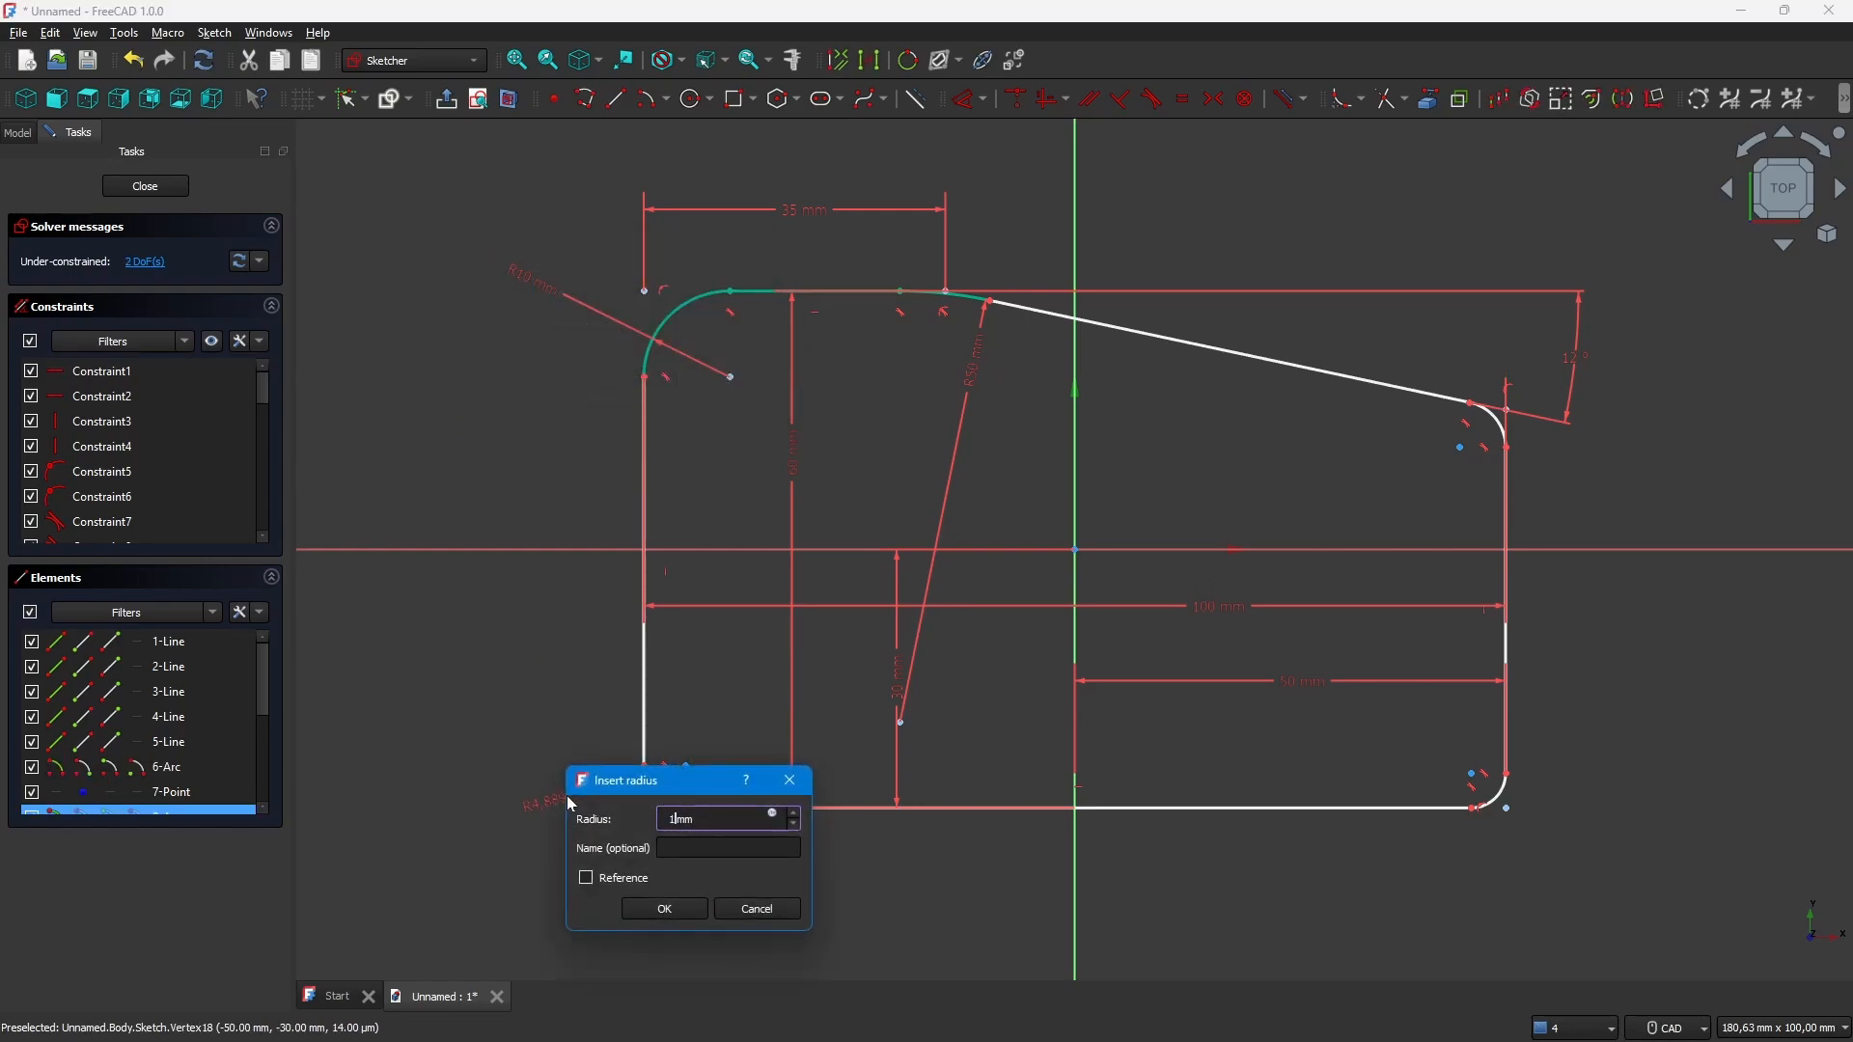
key(Return)
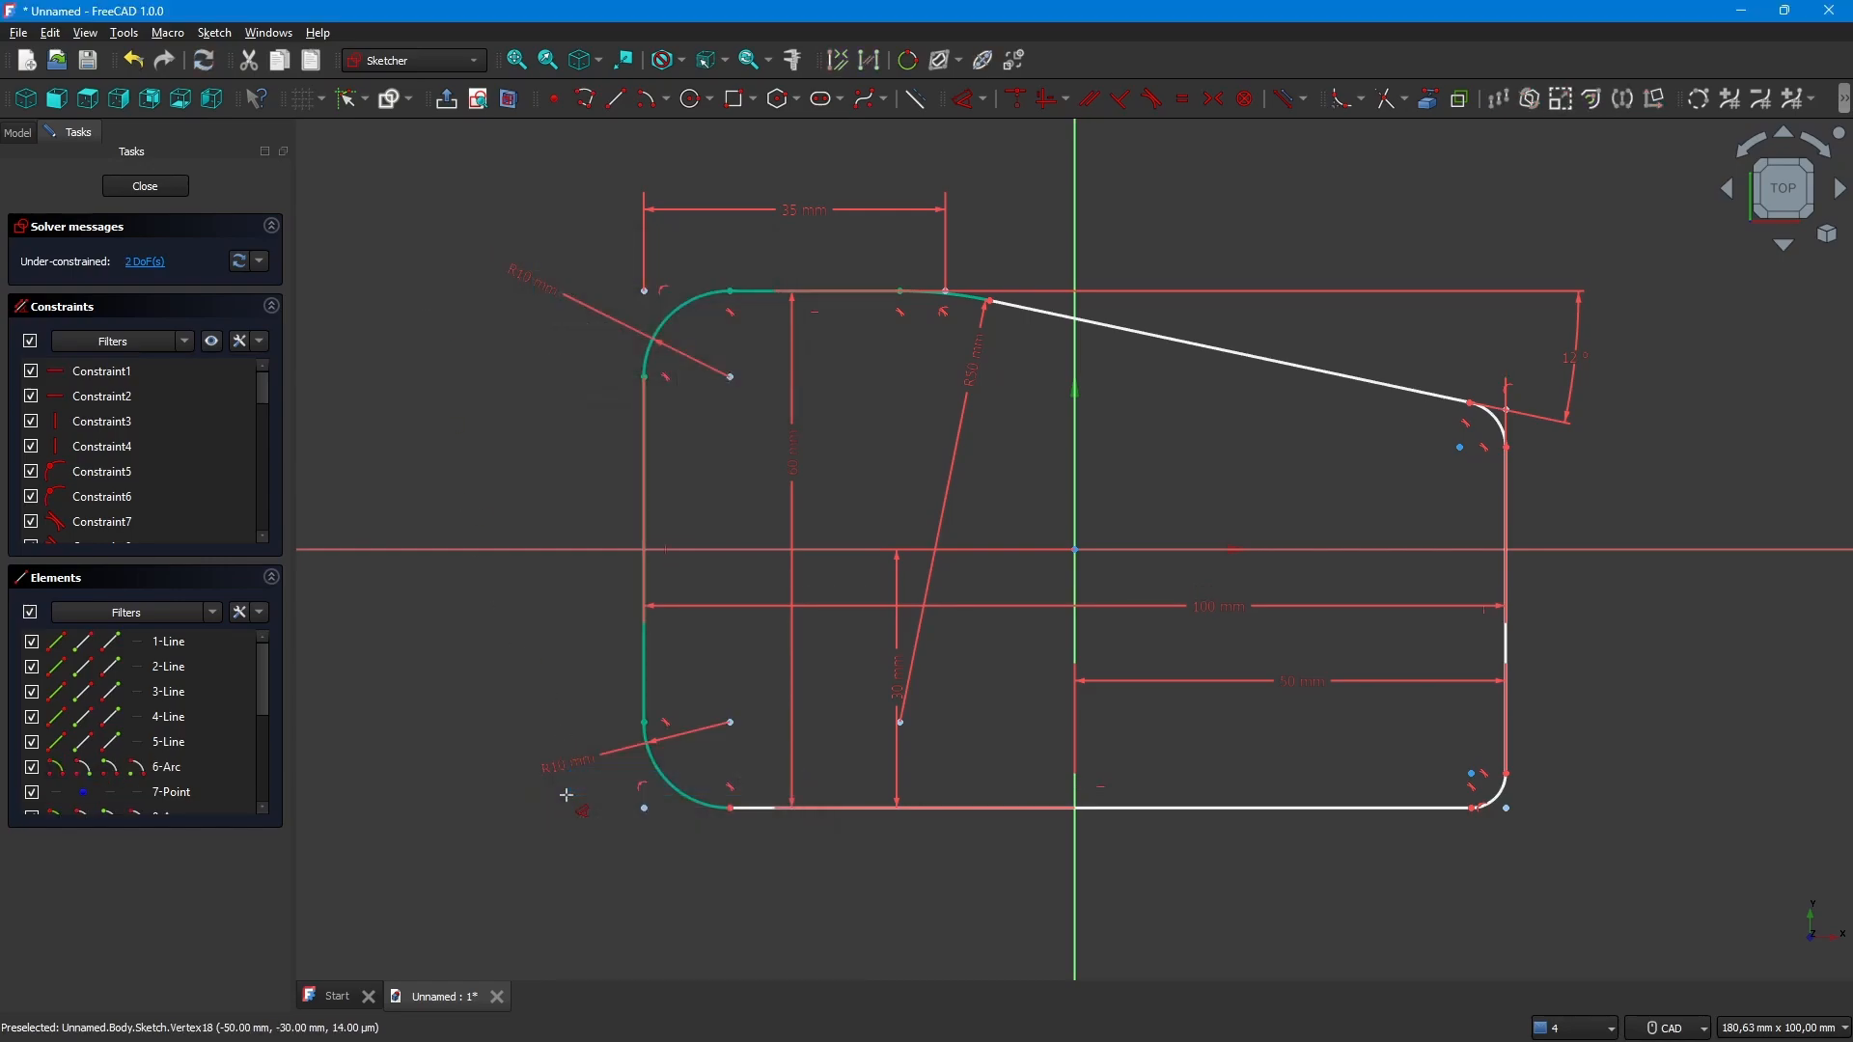
Dimension the radii of the lower-right and upper-right corner fillets as 10 mm each
click(1496, 795)
click(1606, 798)
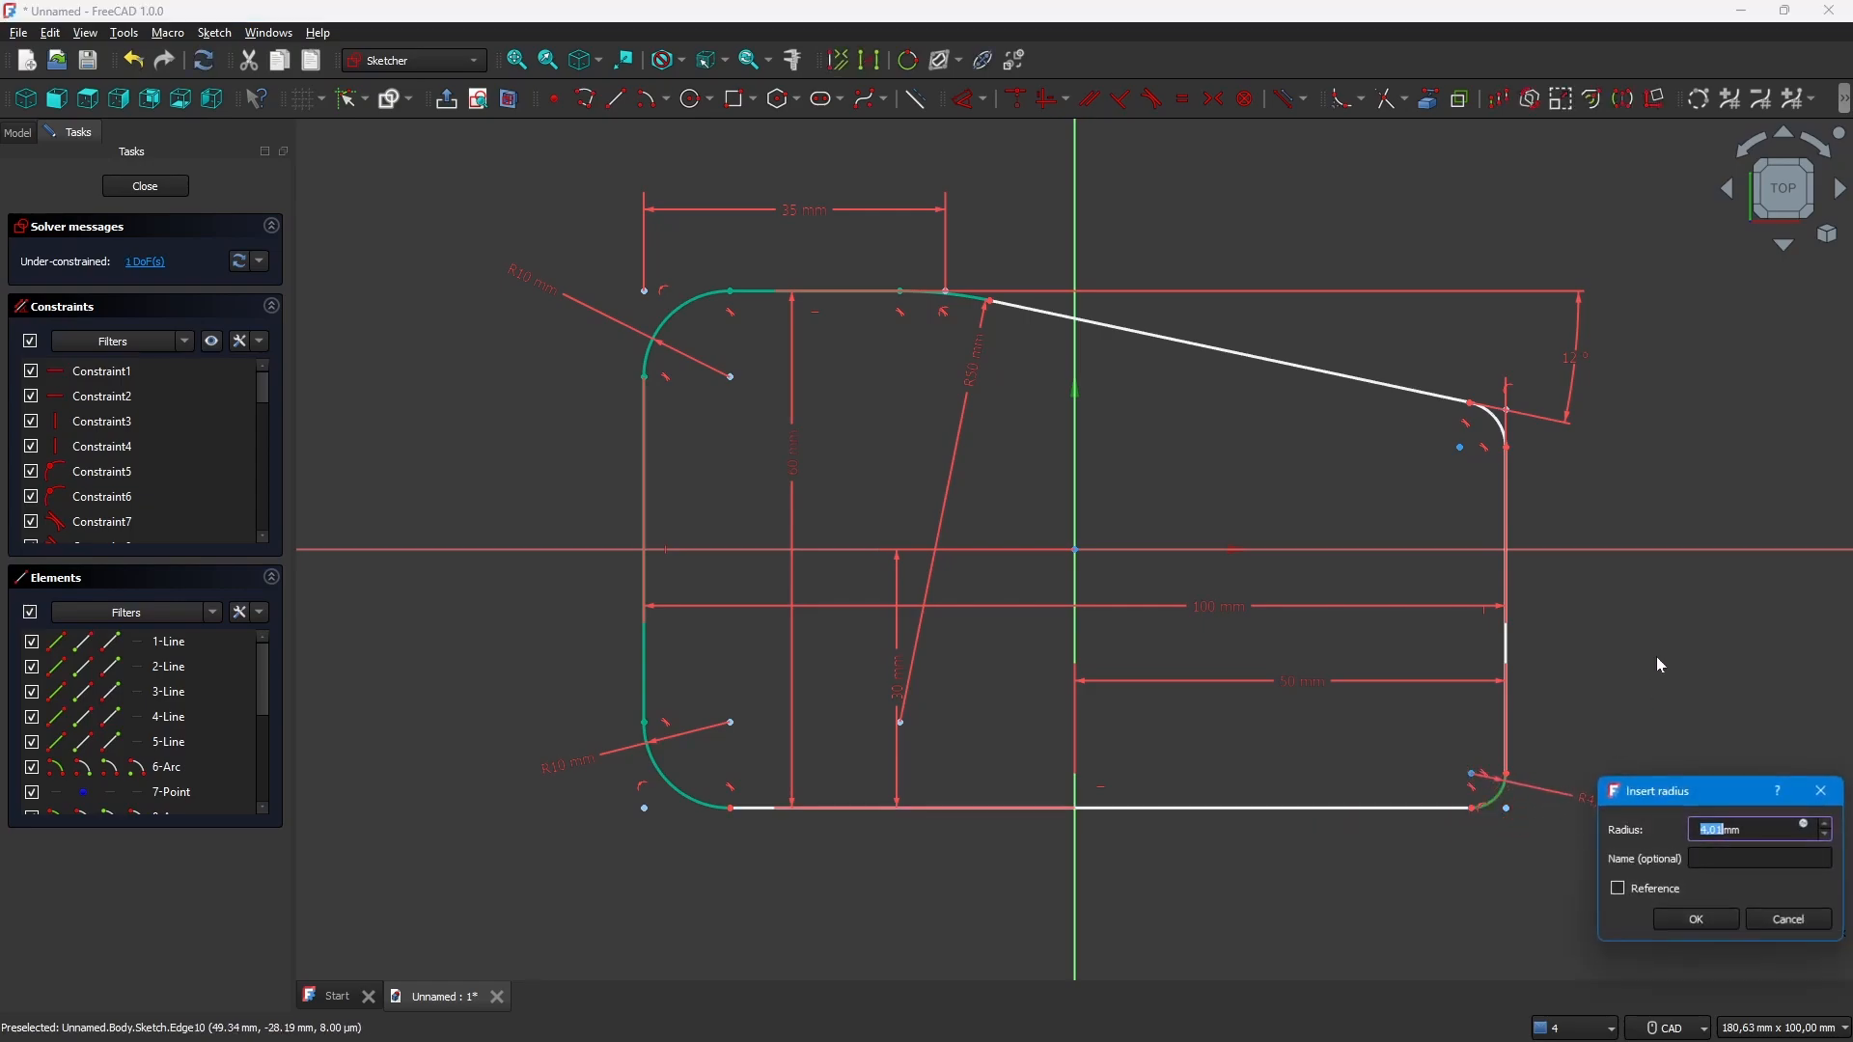
text(10)
key(Return)
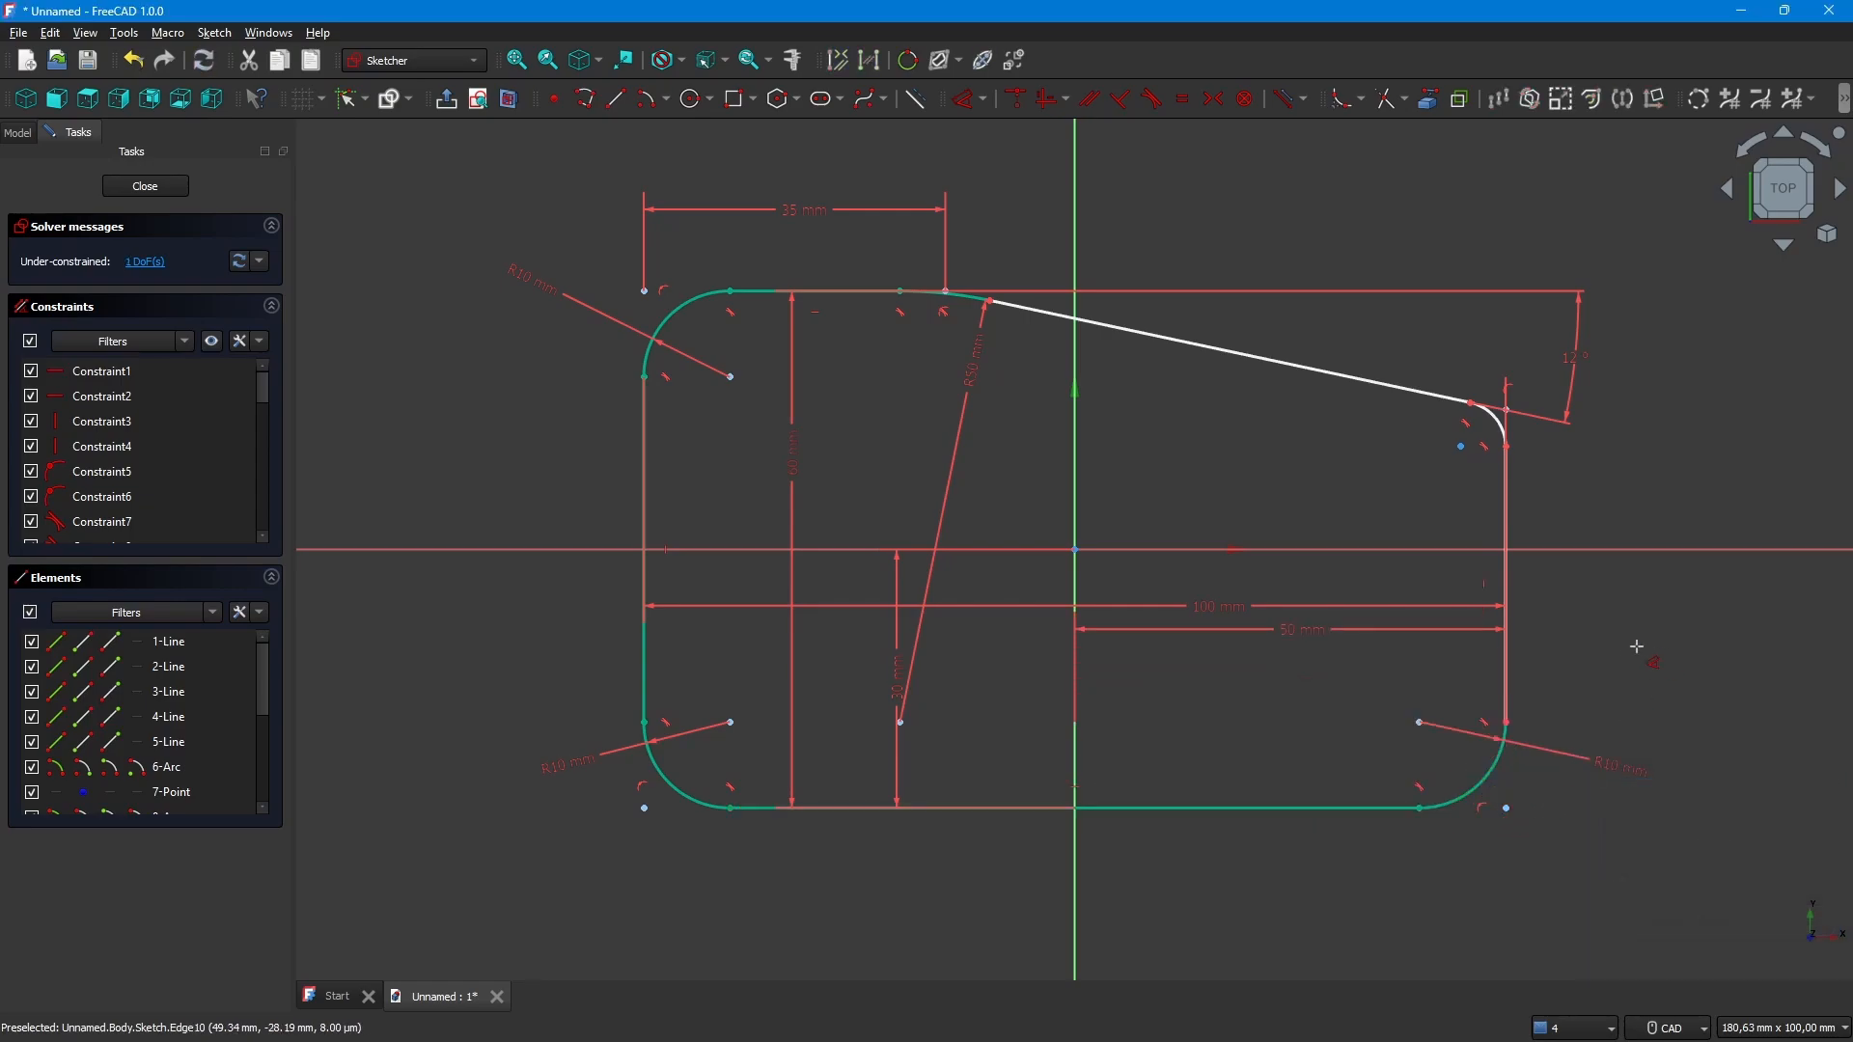
click(1493, 436)
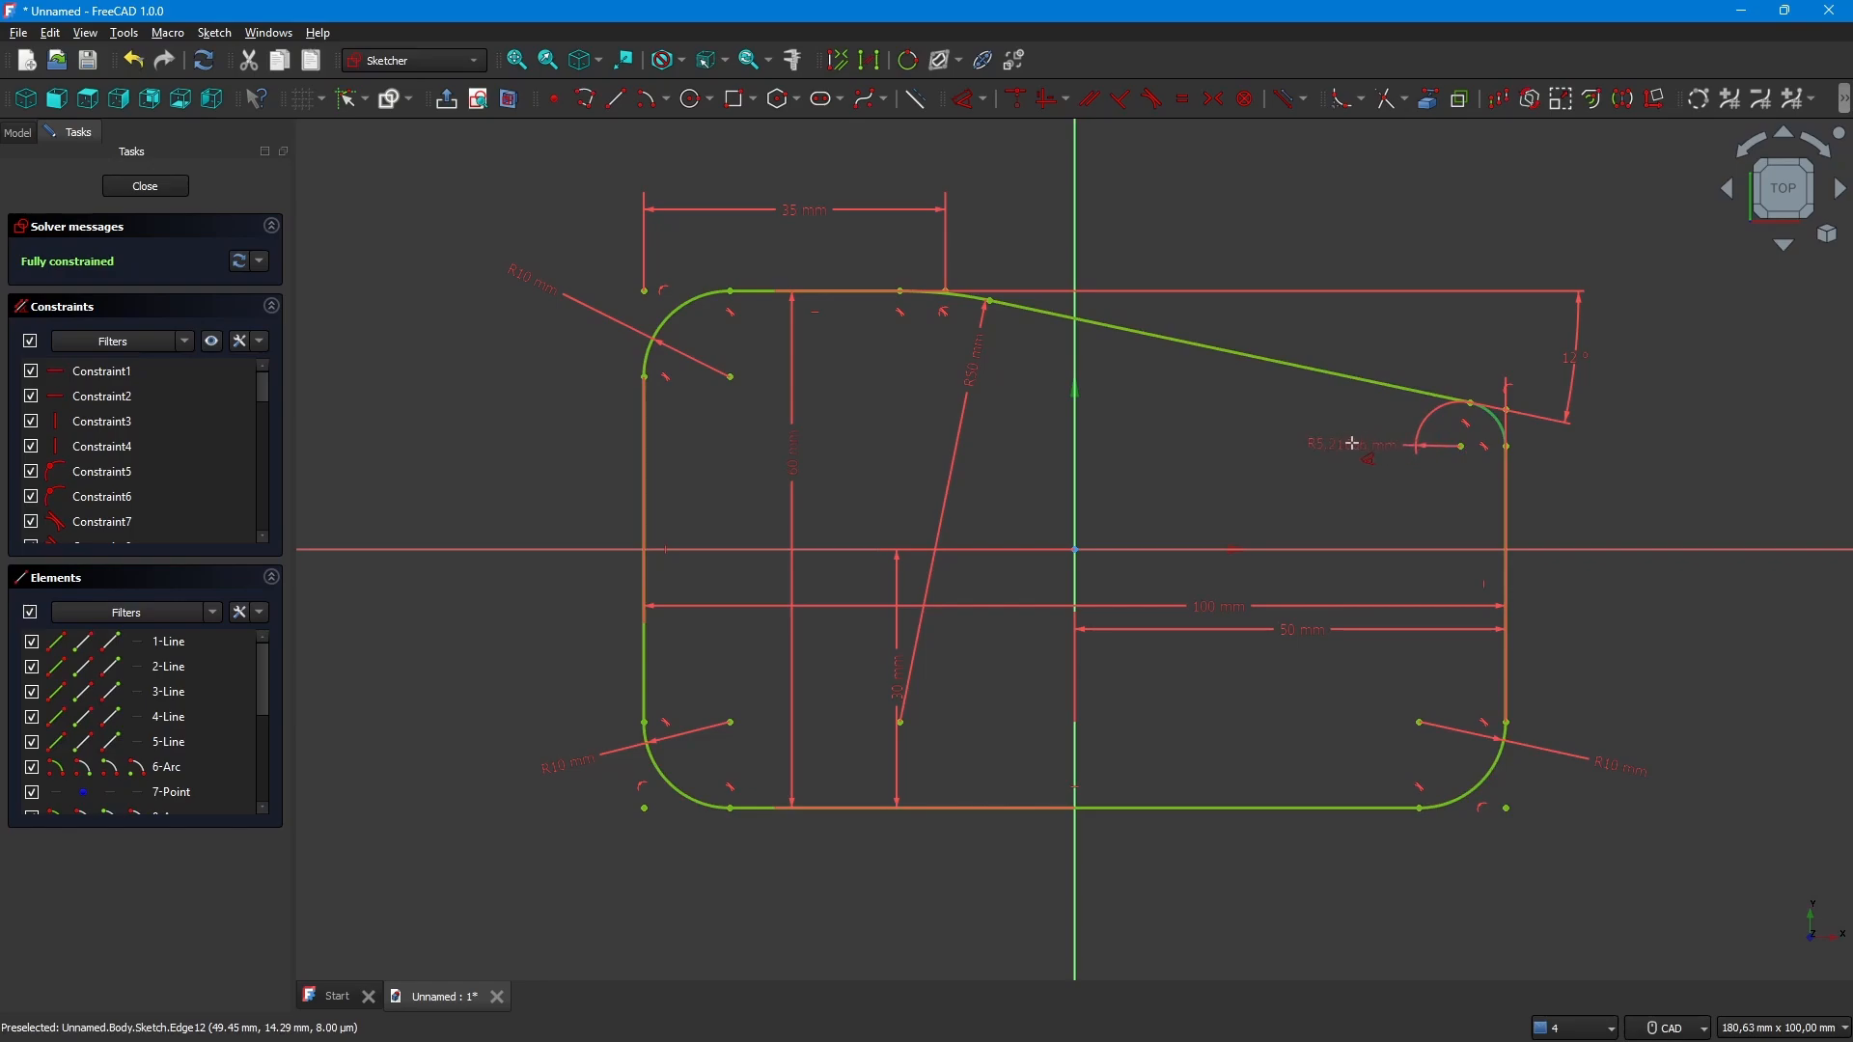
click(1332, 442)
text(10)
key(Return)
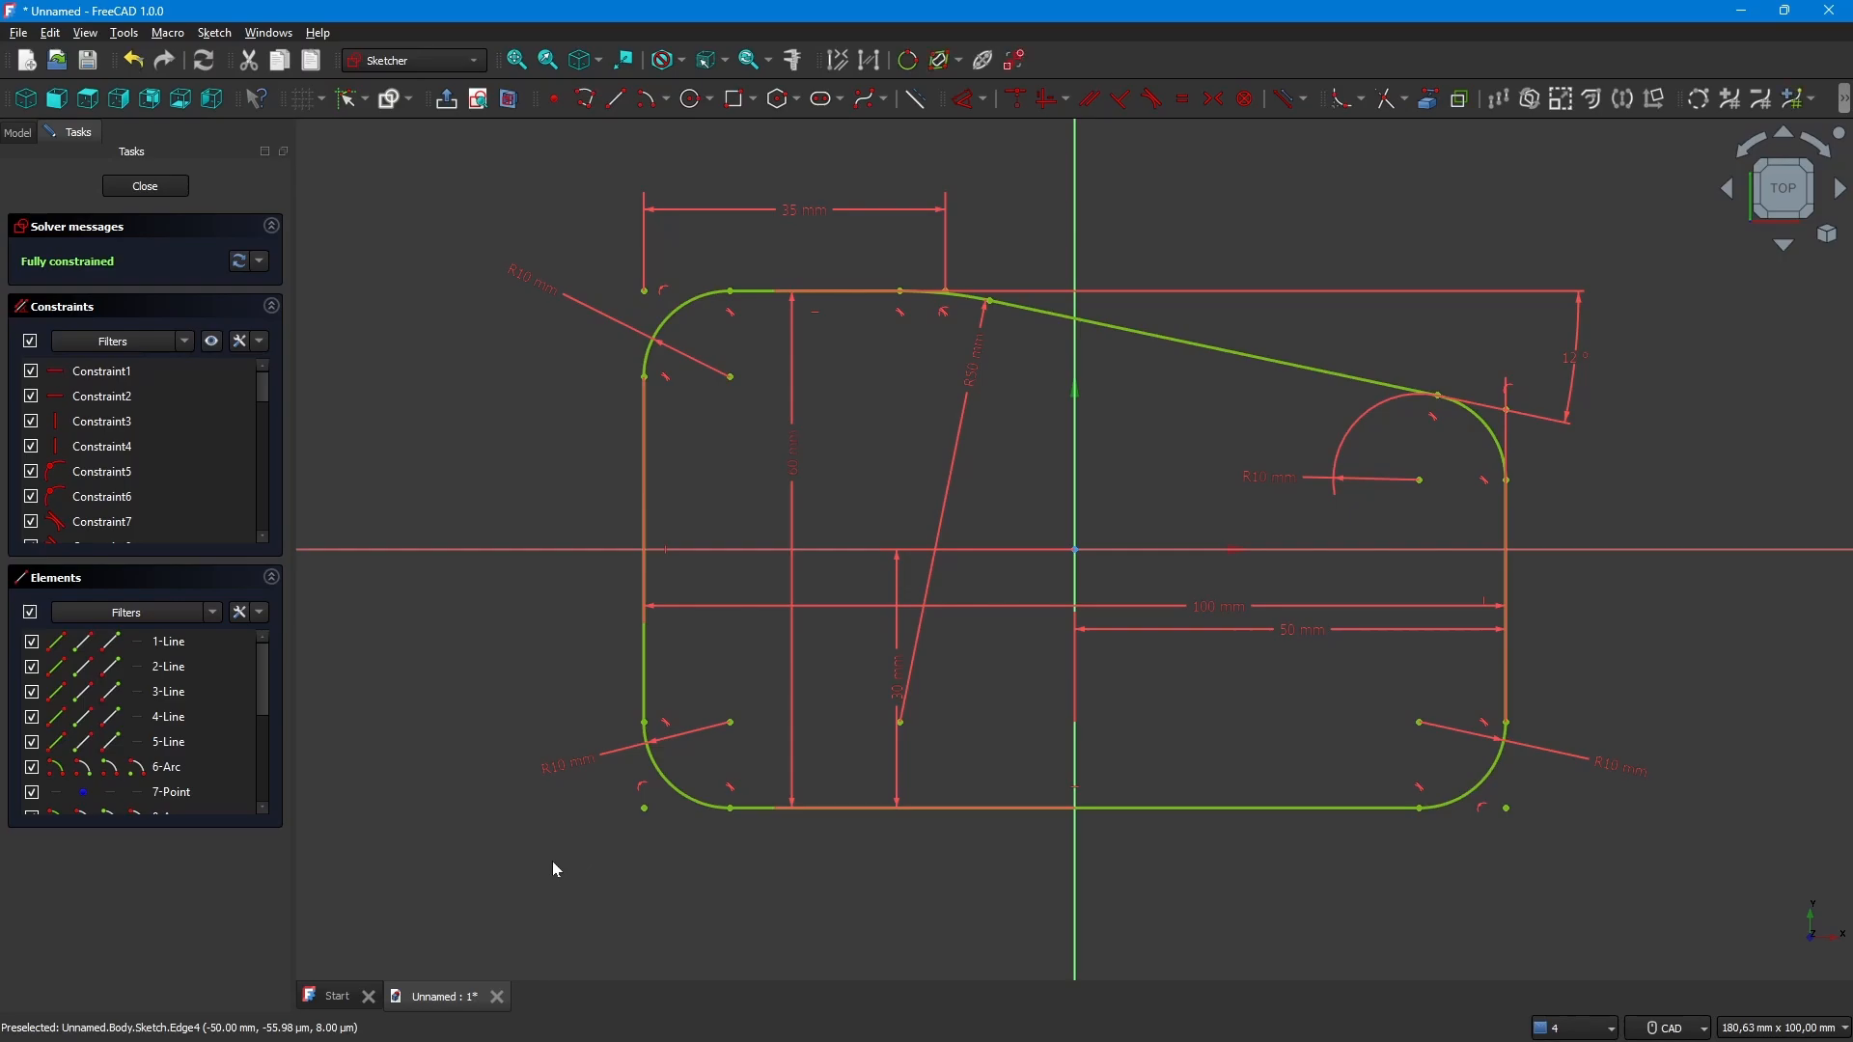
Offset the whole profile inward by 5 mm with an offset constraint added, and finish the sketch
mouse_move(555, 874)
mouse_down()
mouse_move(756, 770)
mouse_move(1402, 323)
mouse_move(1691, 164)
mouse_up()
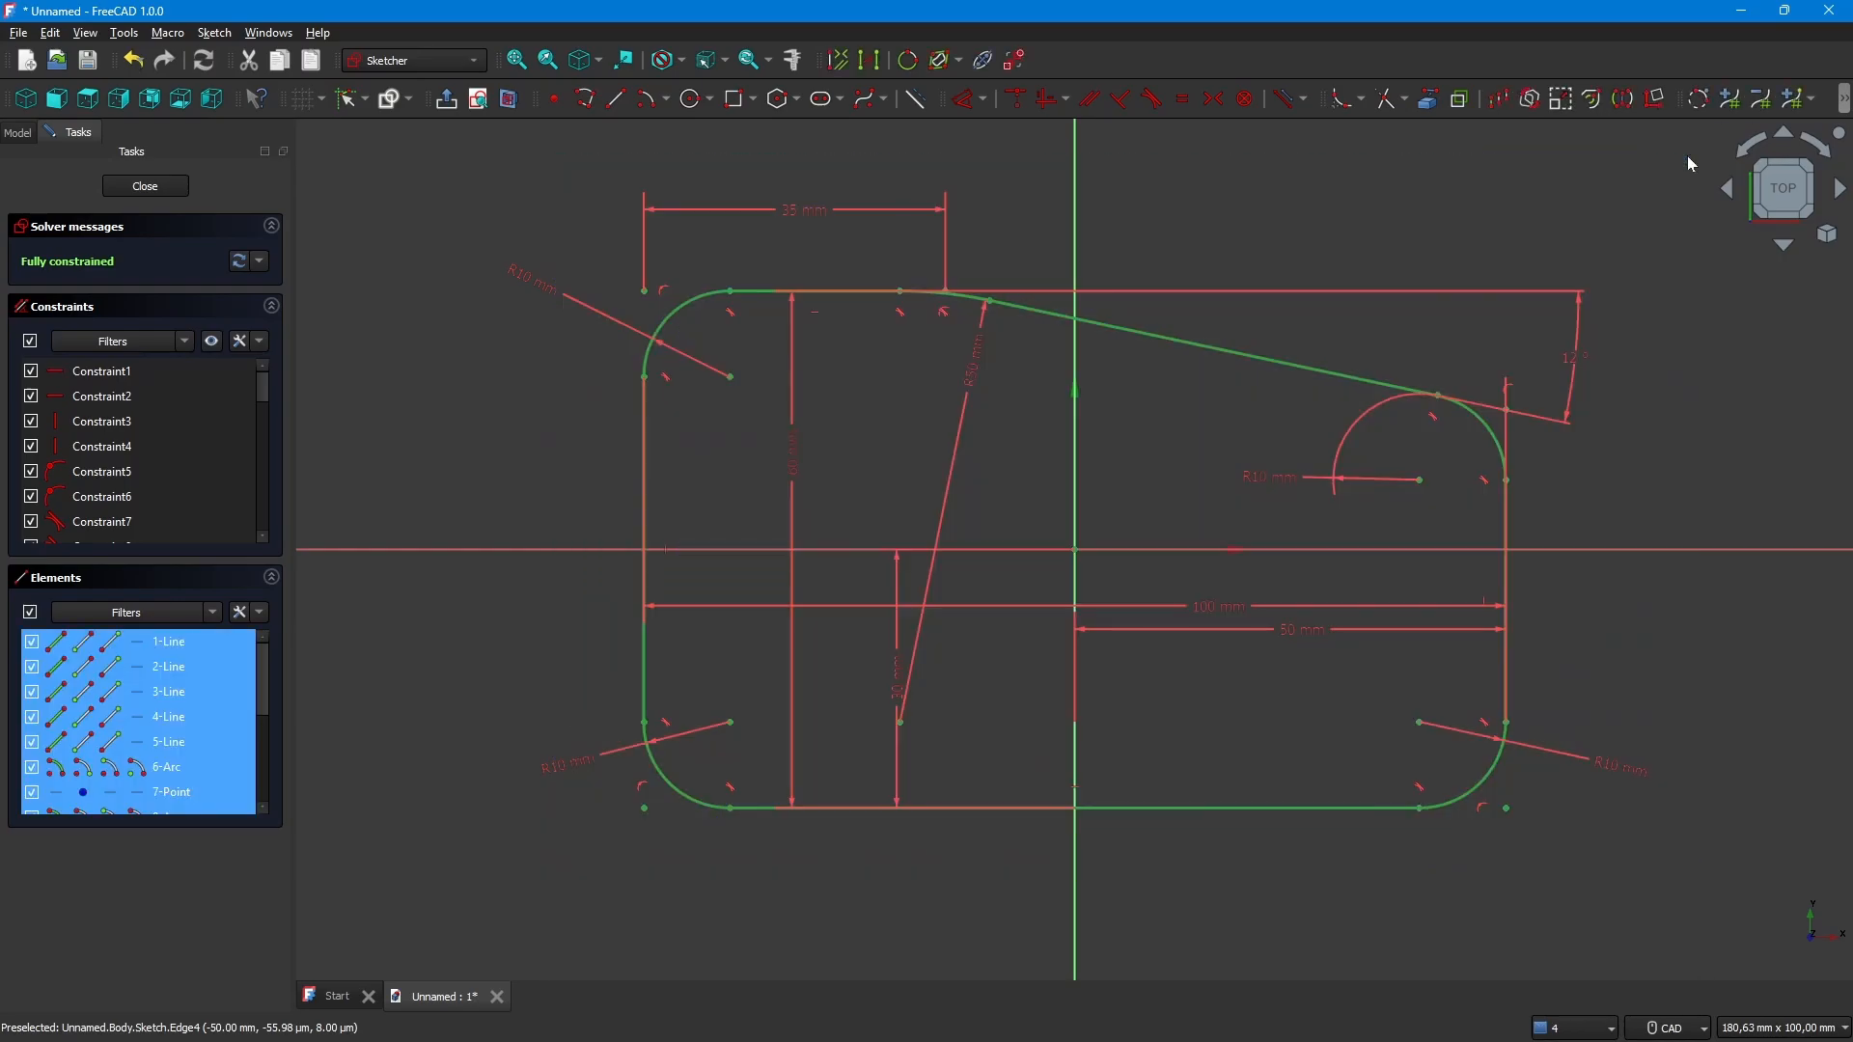
click(1593, 99)
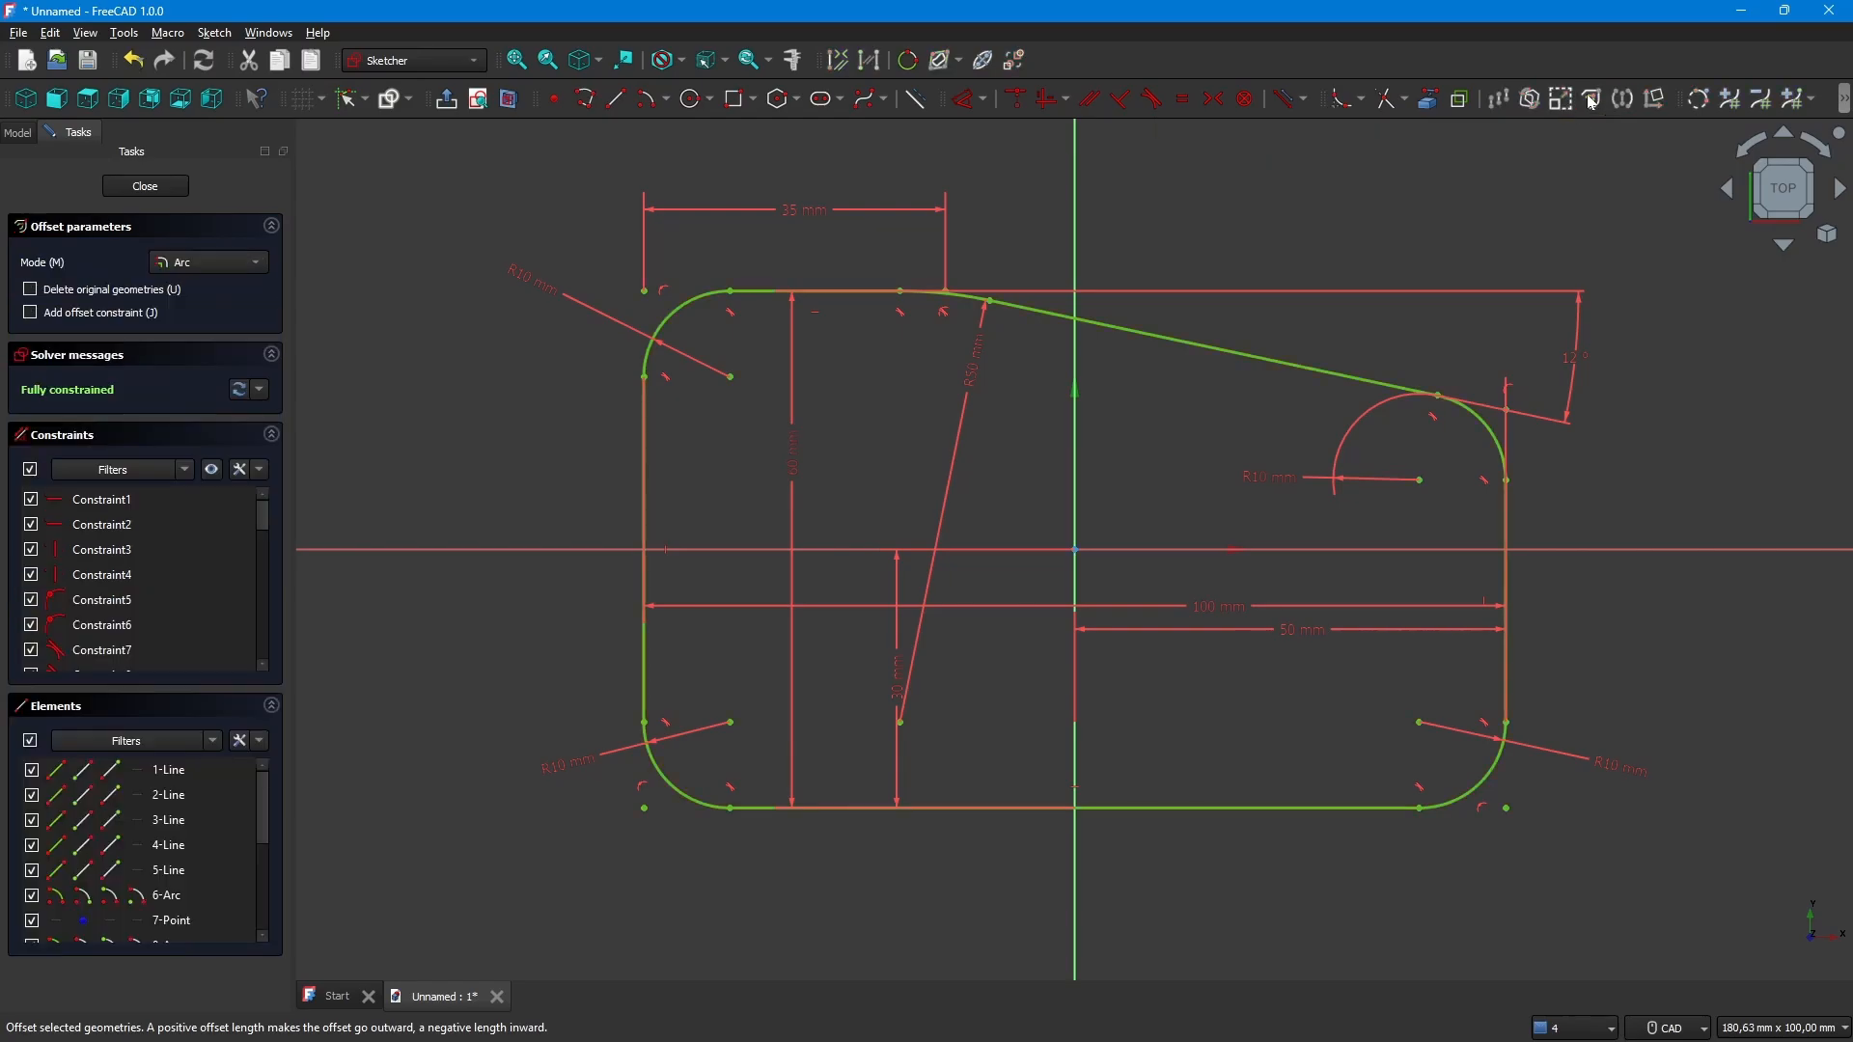
click(30, 312)
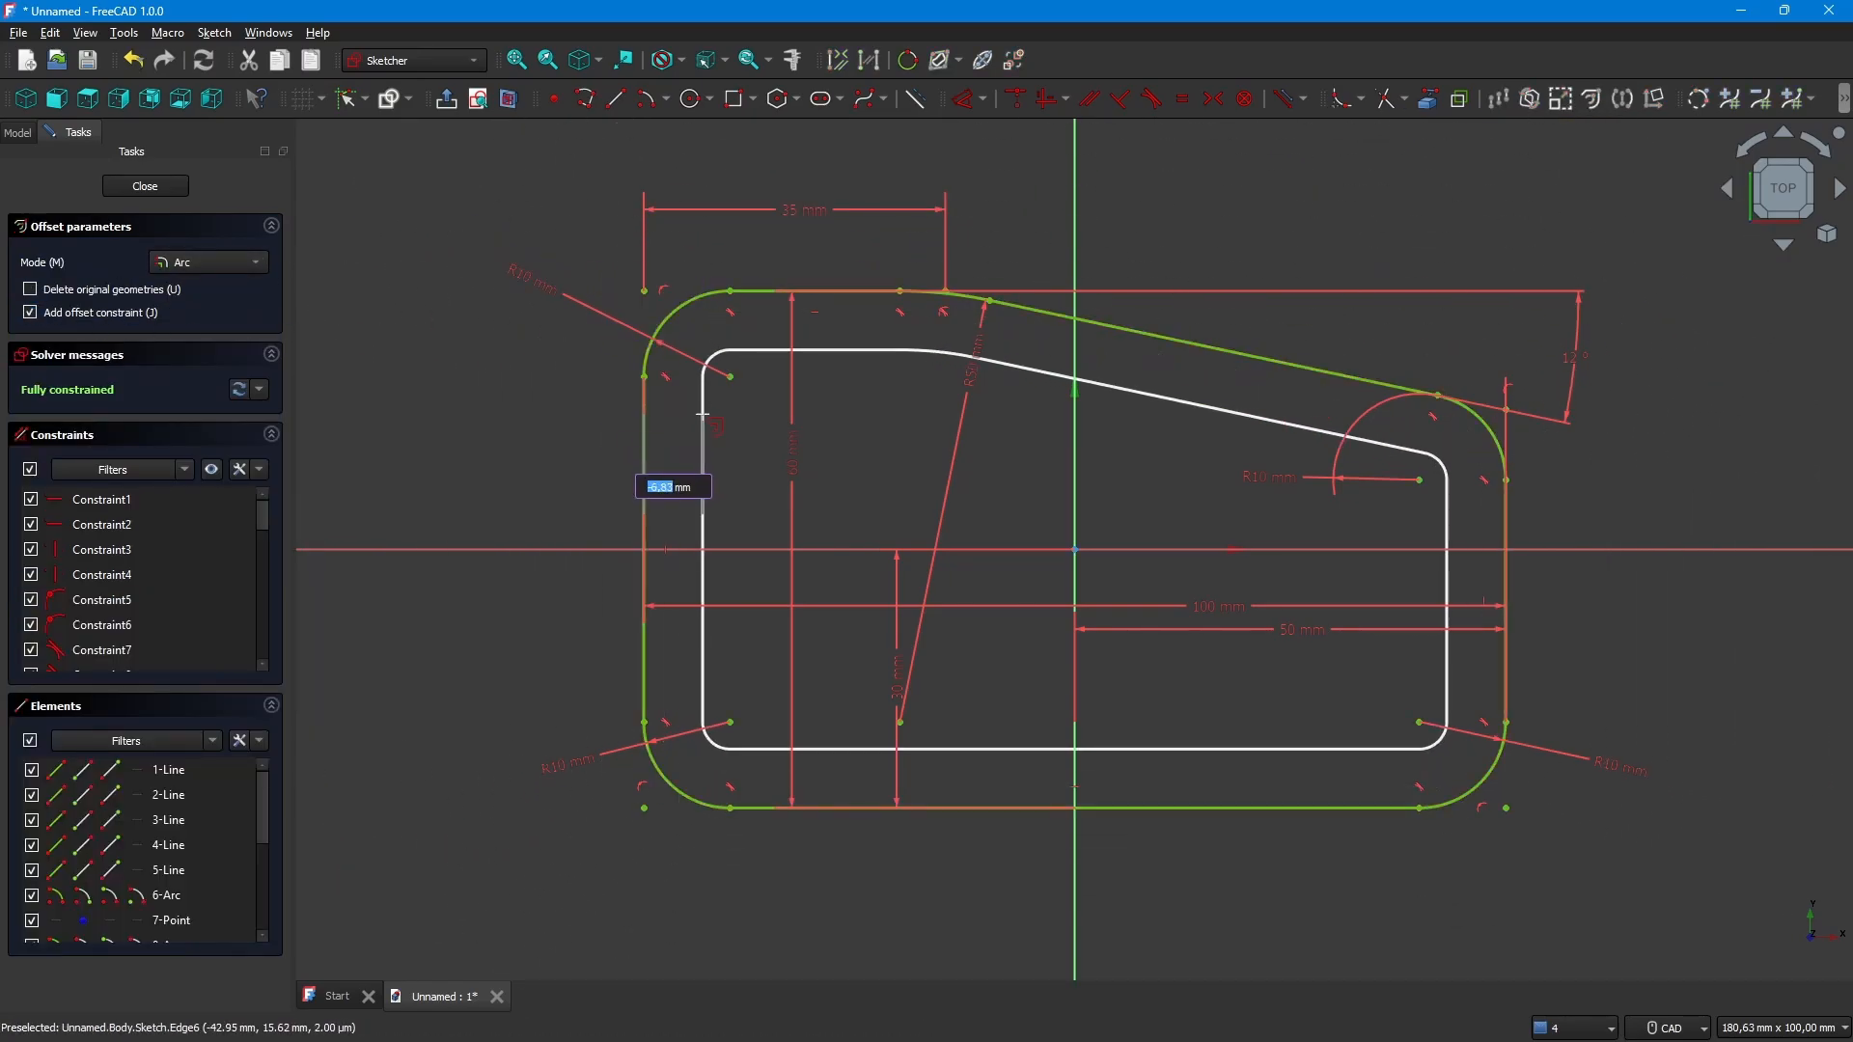
text(-)
key(Return)
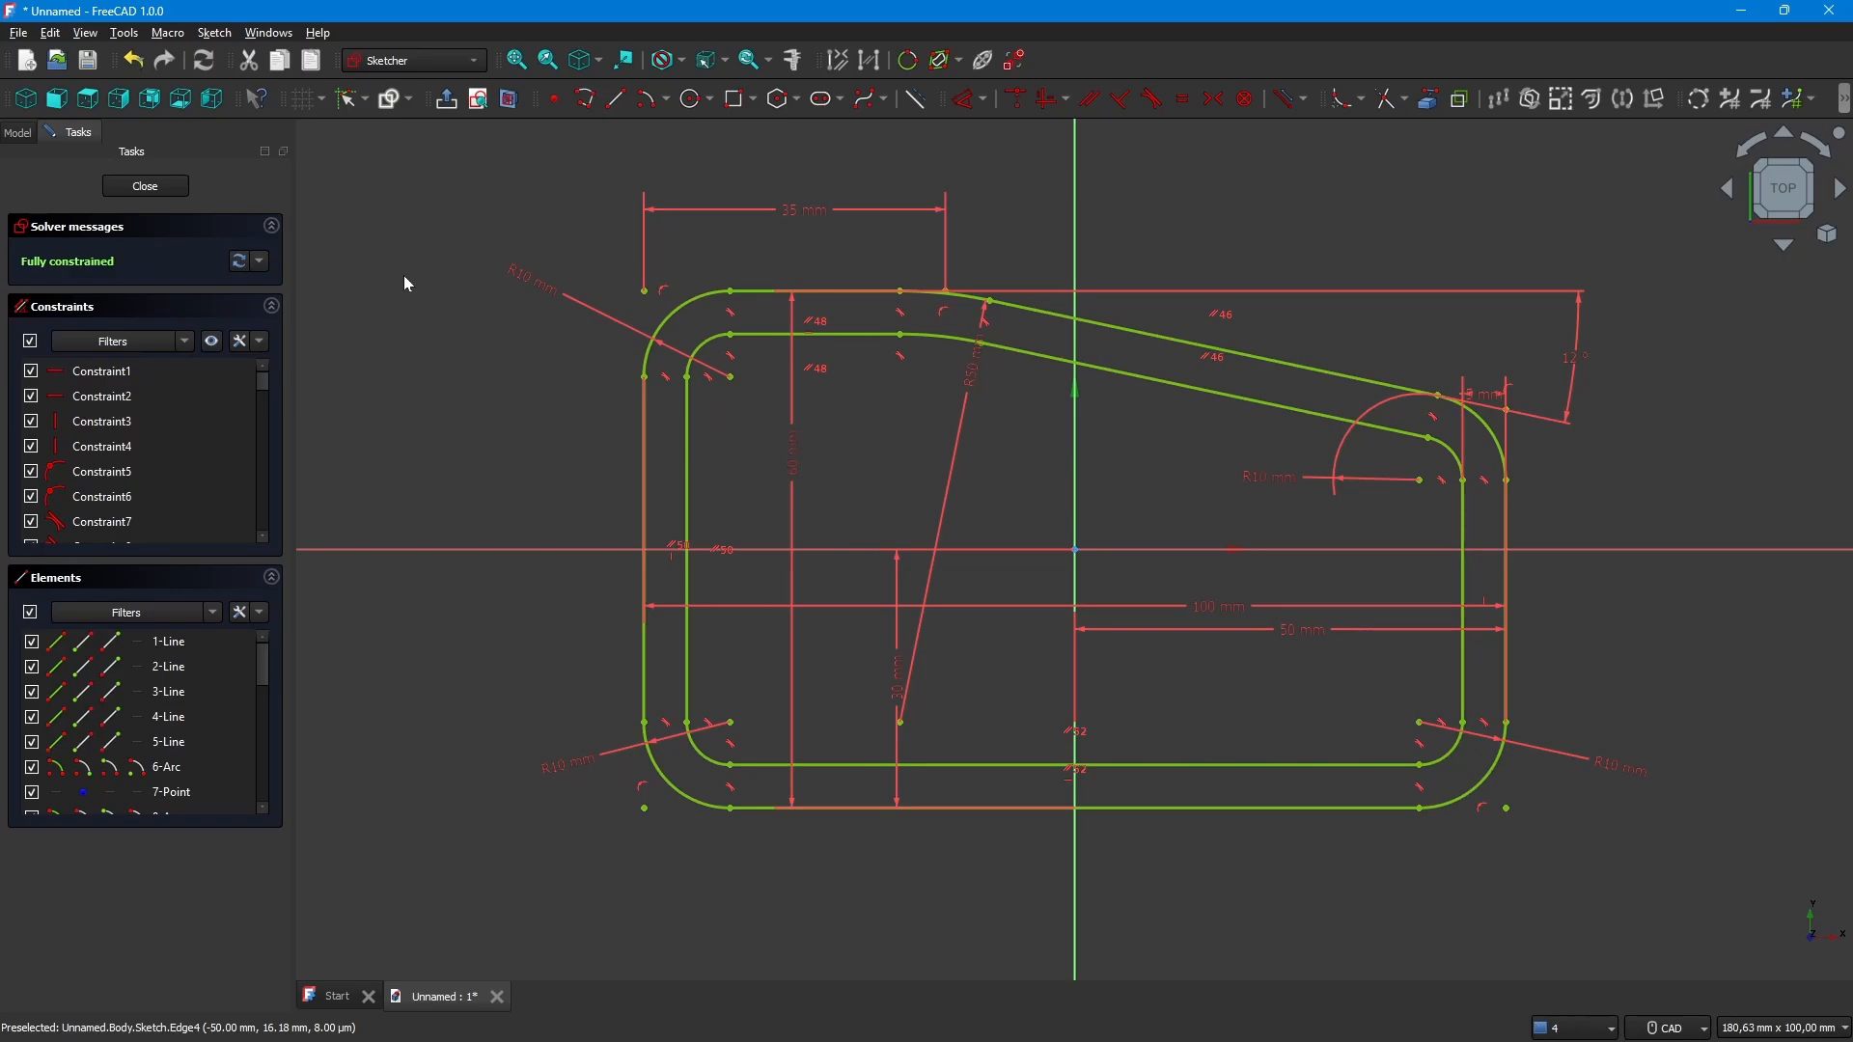
click(155, 185)
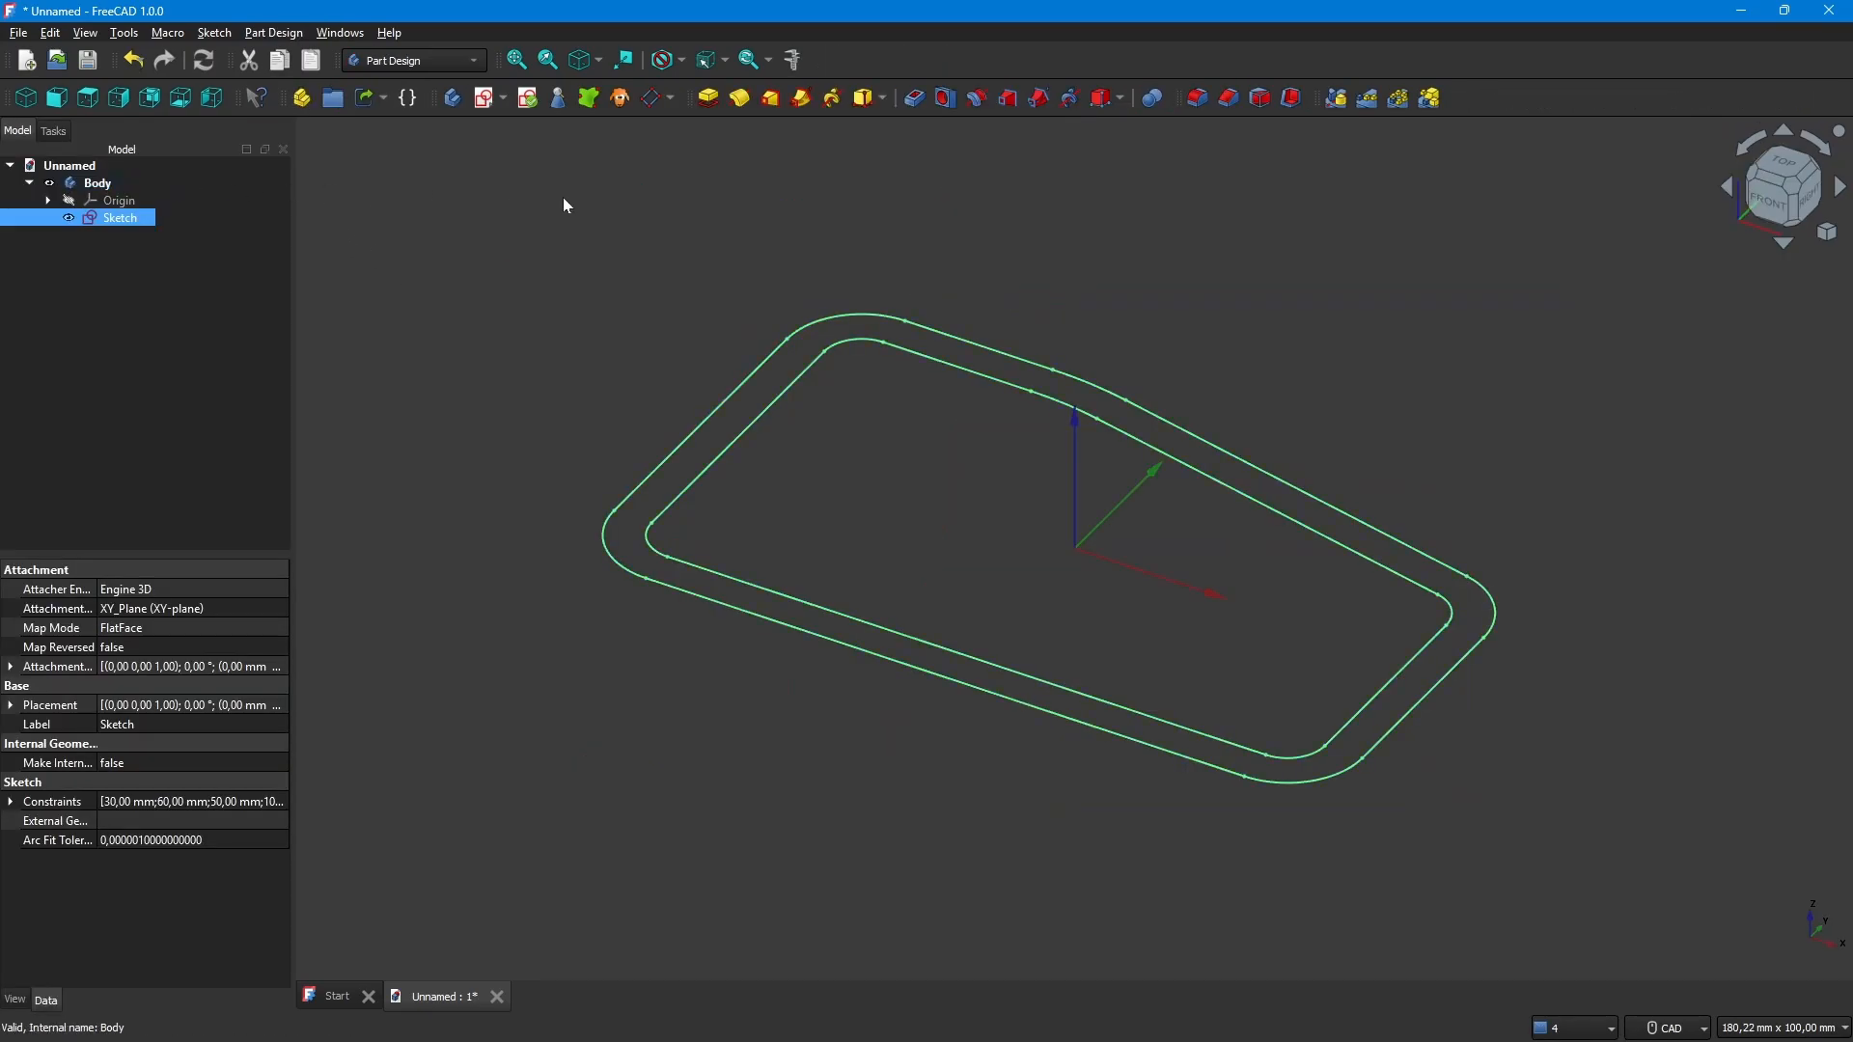
Pad the double-outline sketch to a length of 10 mm
click(709, 98)
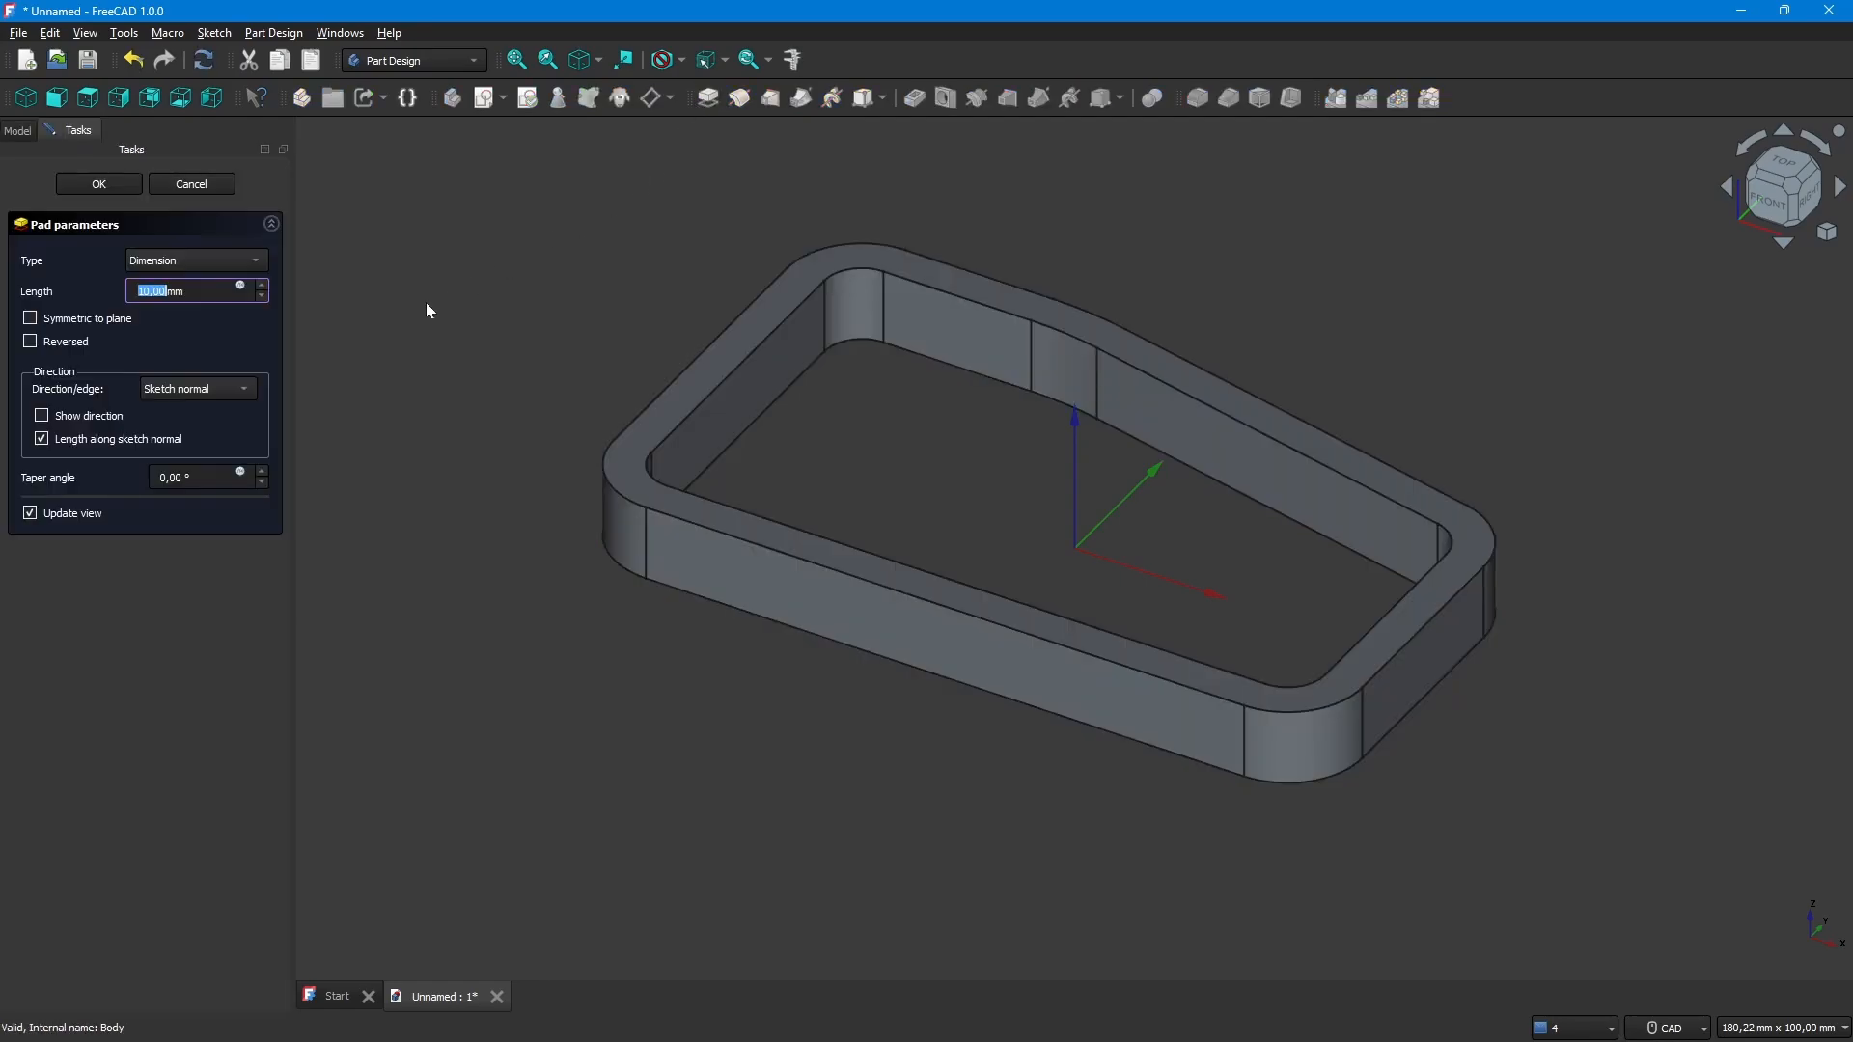
text(10)
key(Return)
scroll(426, 303, up, 1)
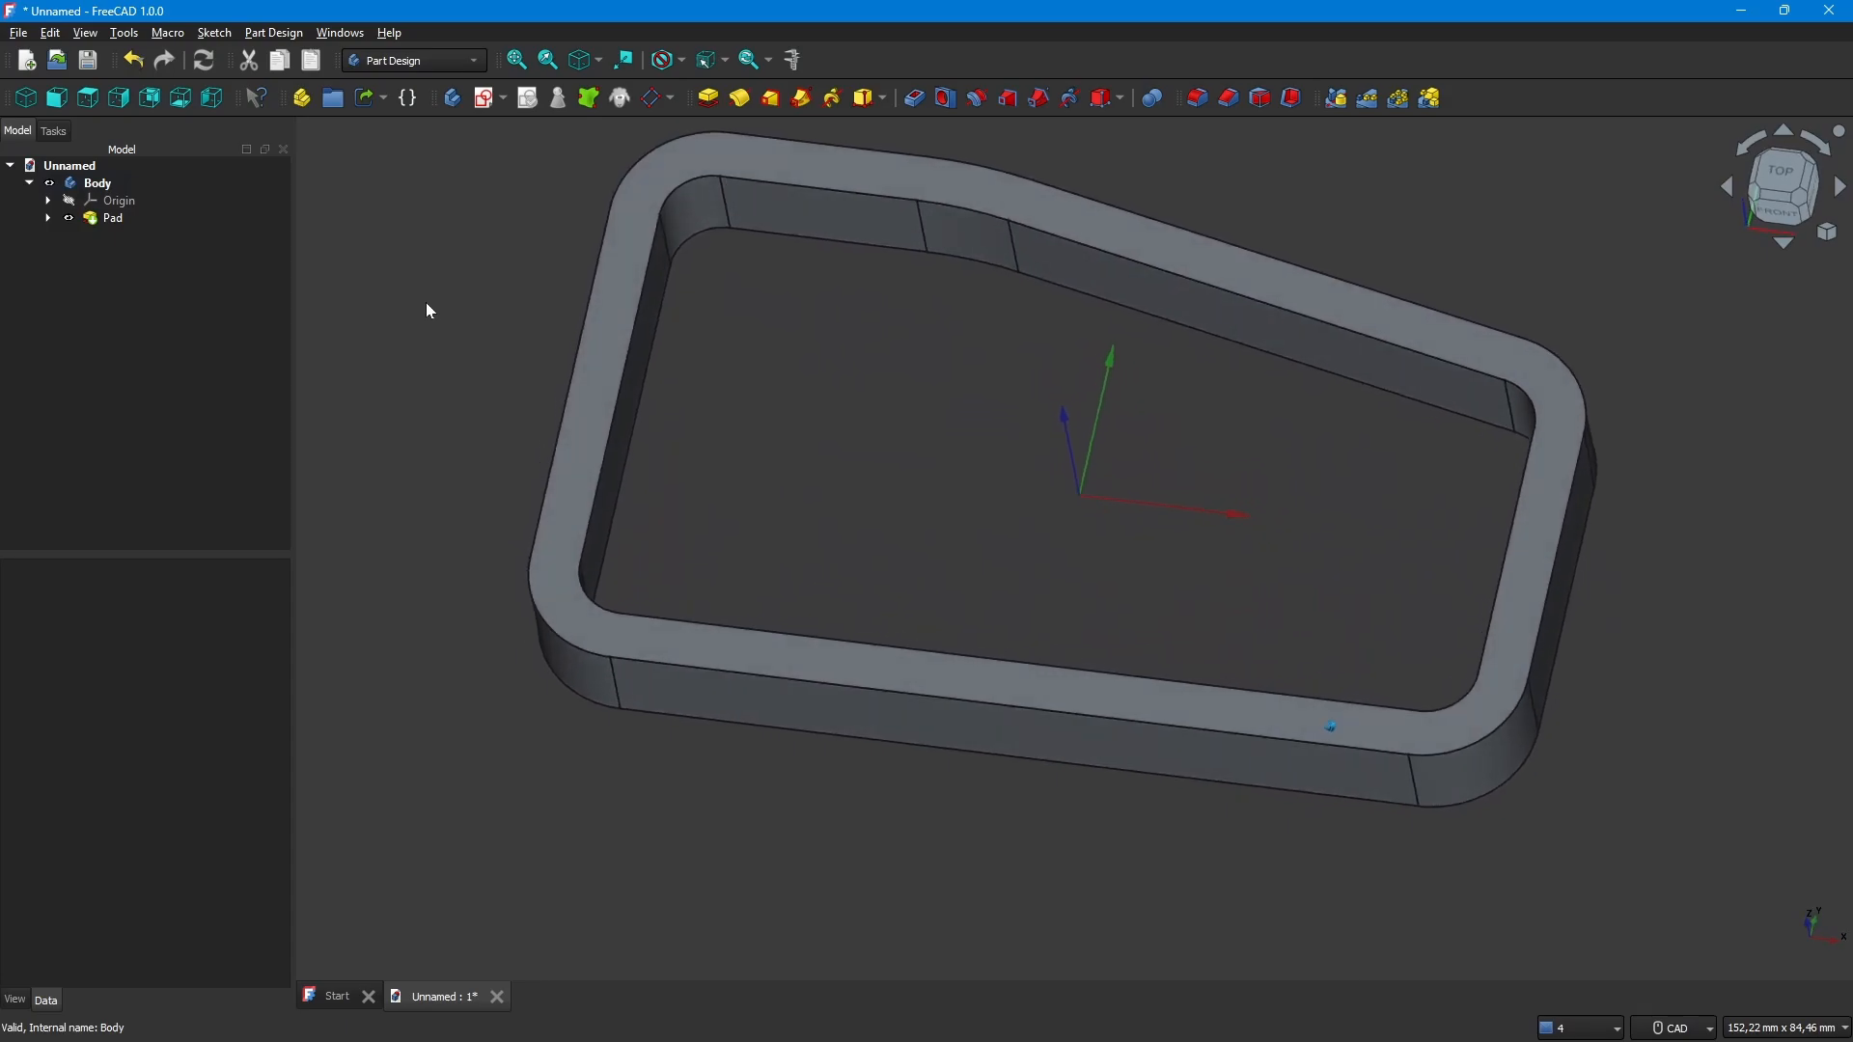
click(107, 185)
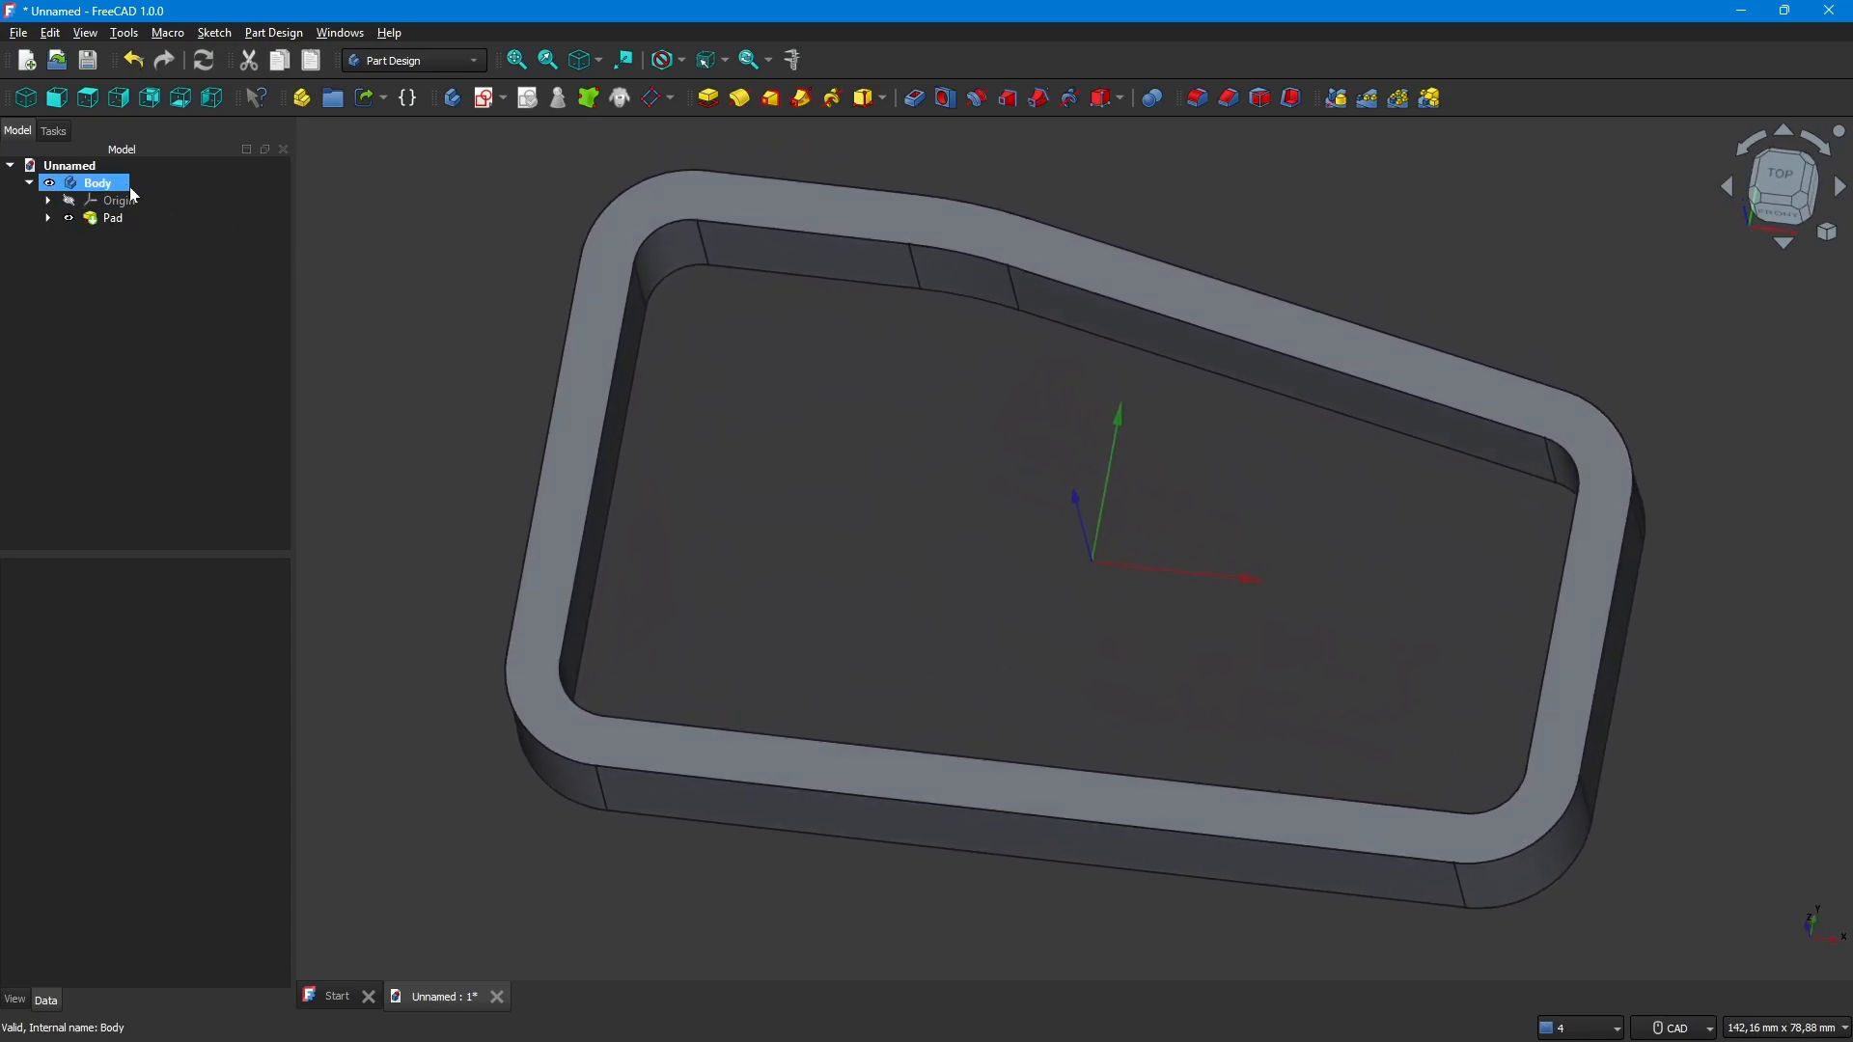
click(109, 186)
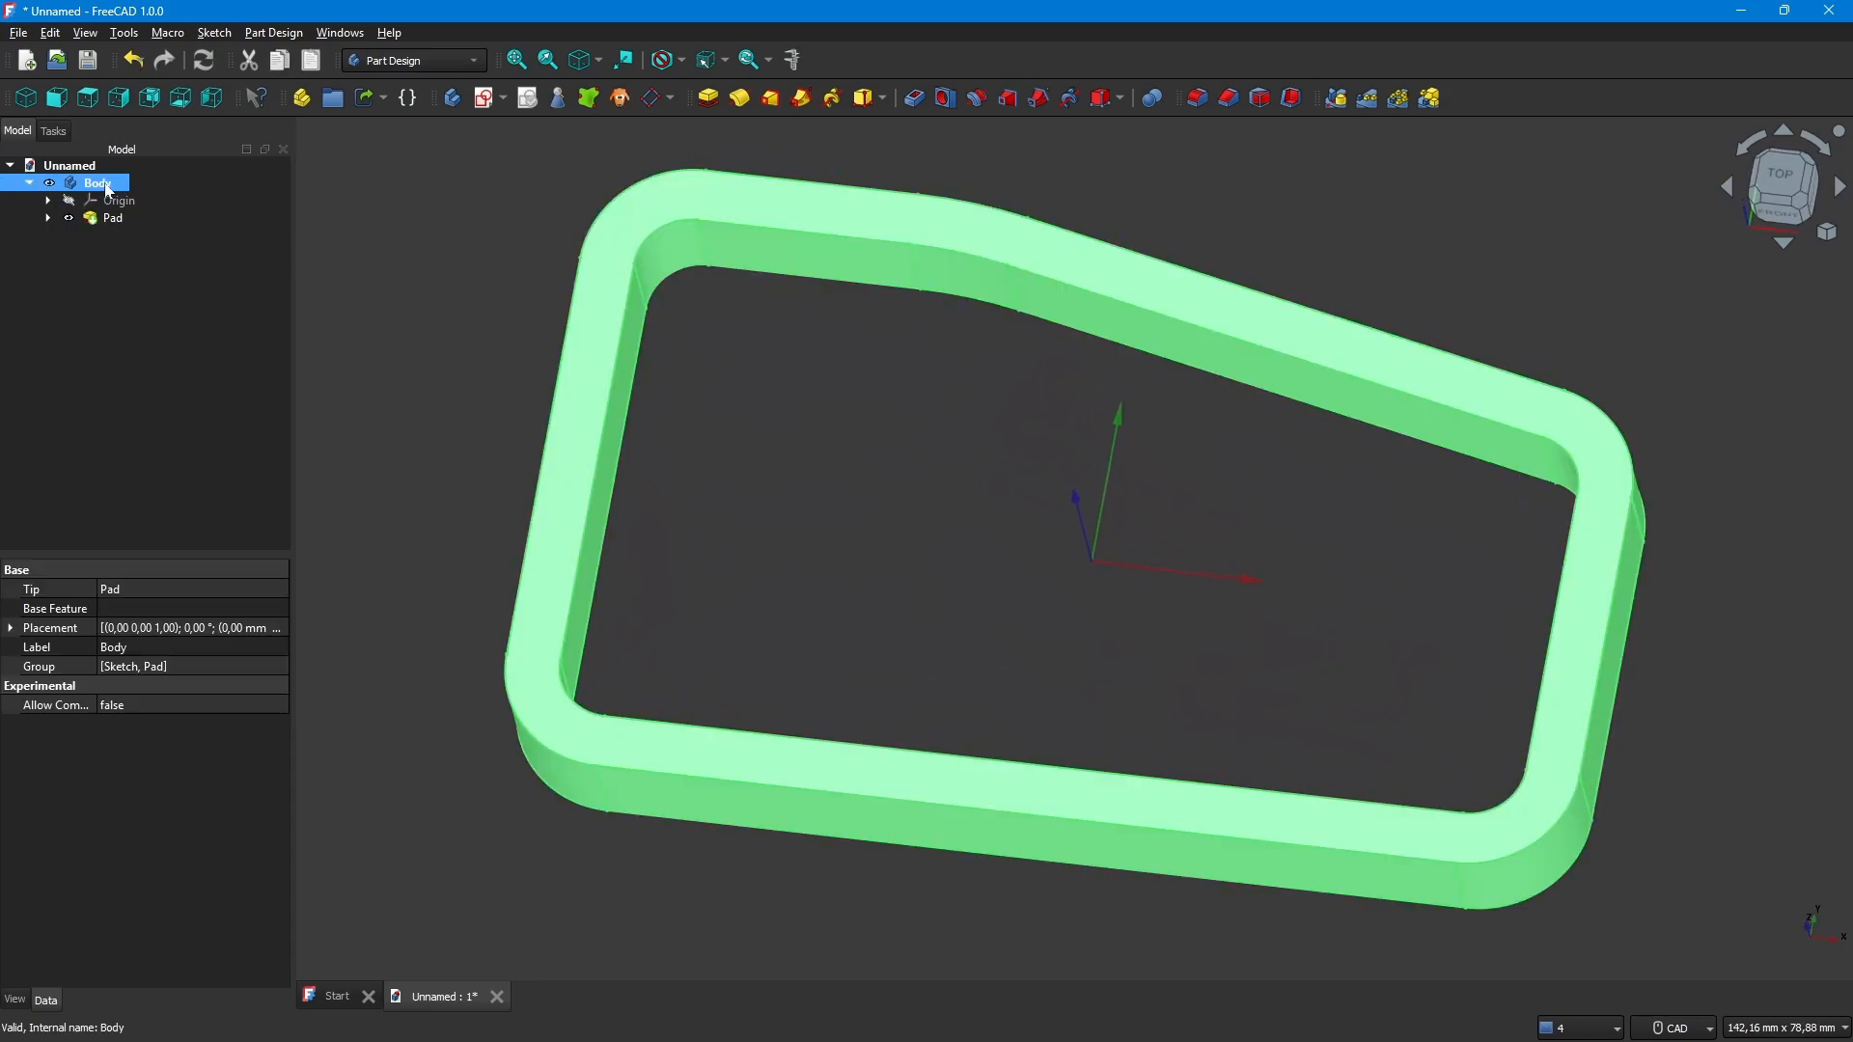
click(390, 273)
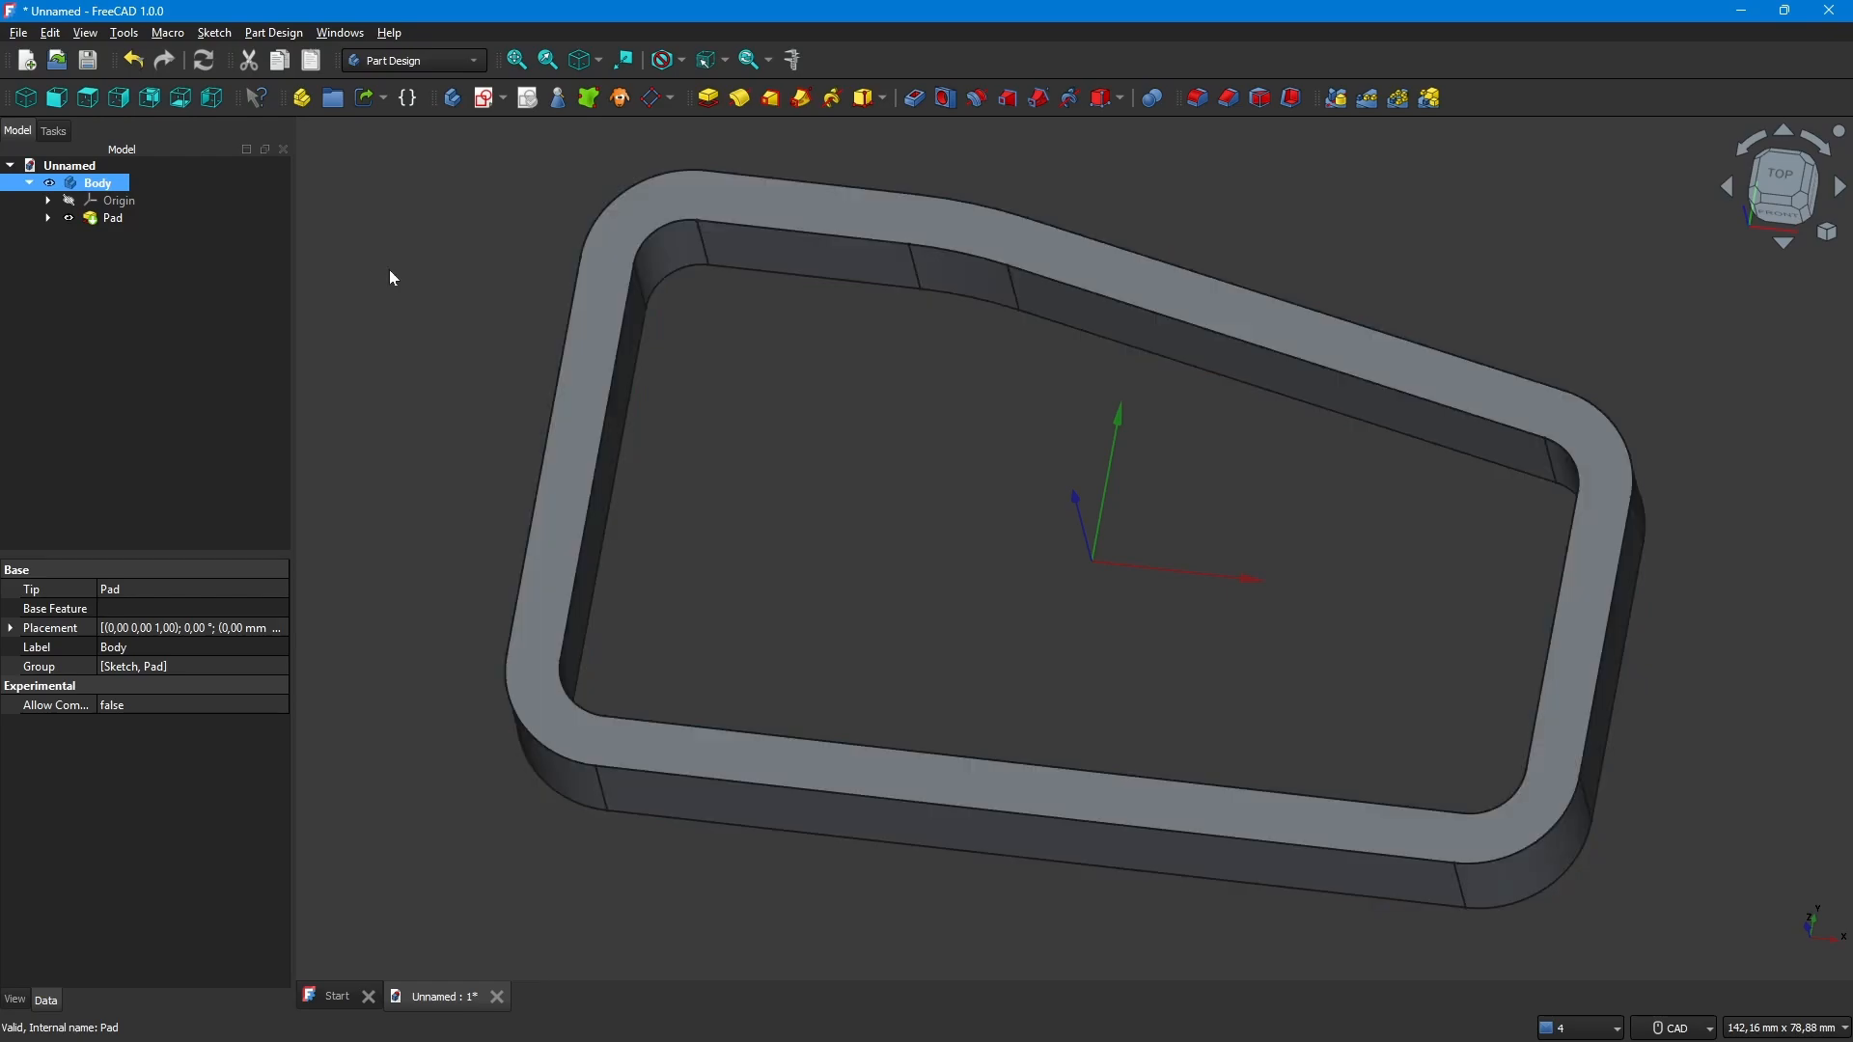